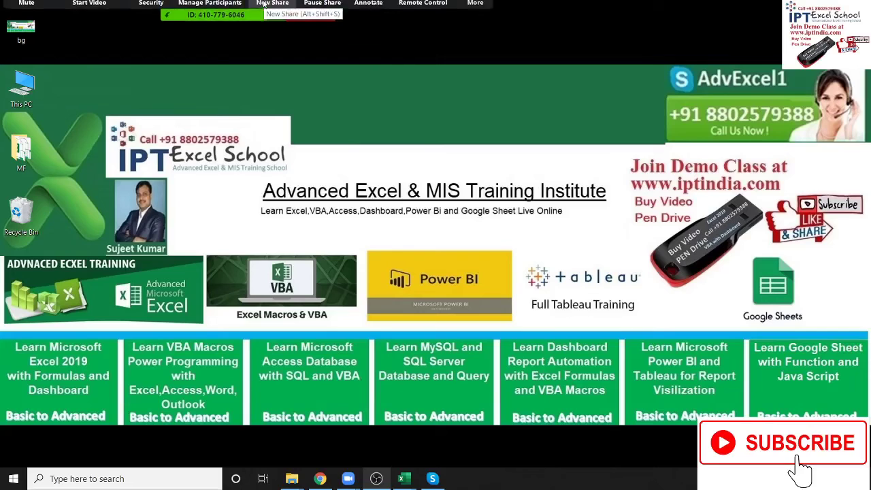
Switch to the Excel workbook holding RANDBETWEEN(10,90) values in A1:N28.
left_click(475, 15)
left_click(502, 60)
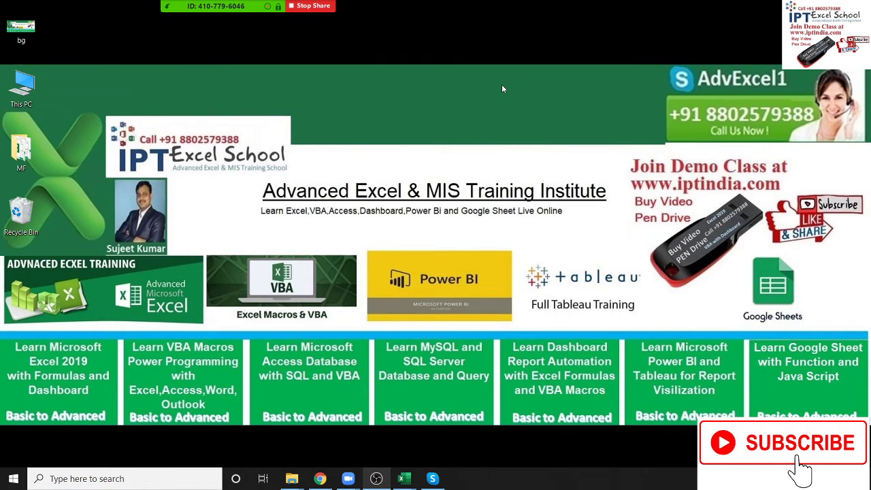
key("alt+Tab")
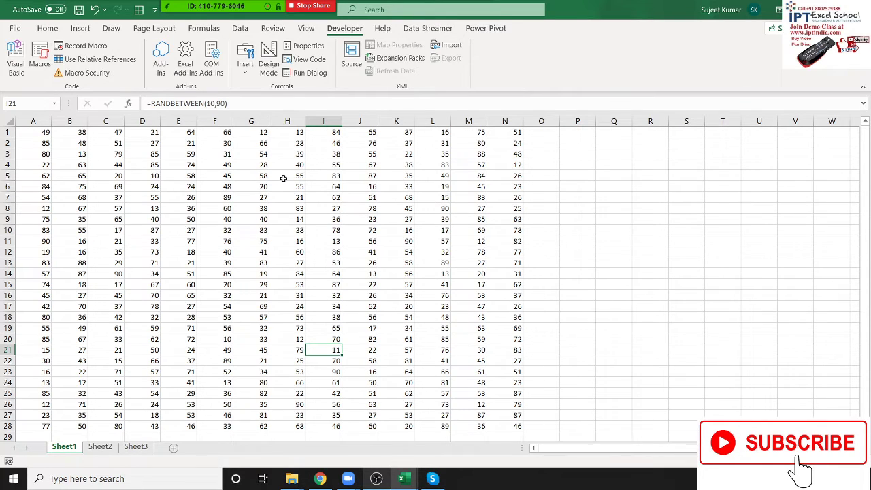
Start protecting Sheet1 with a password, entering it a second time to confirm.
left_click(557, 230)
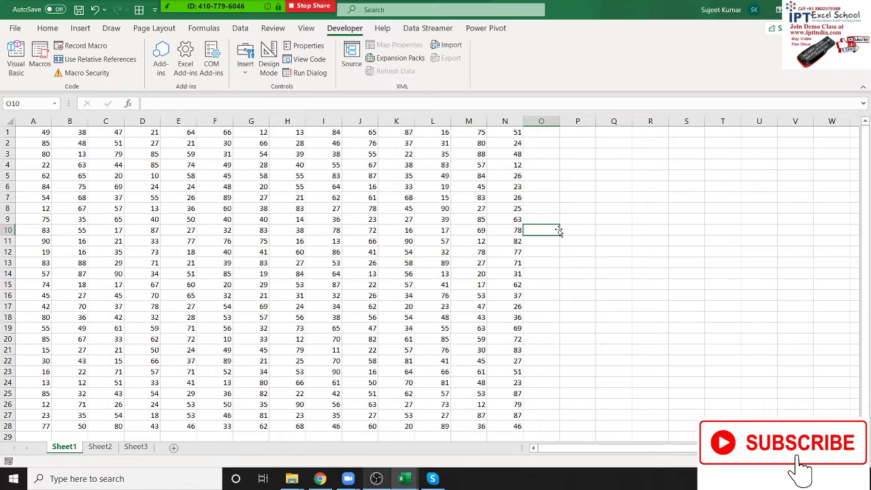
right_click(62, 449)
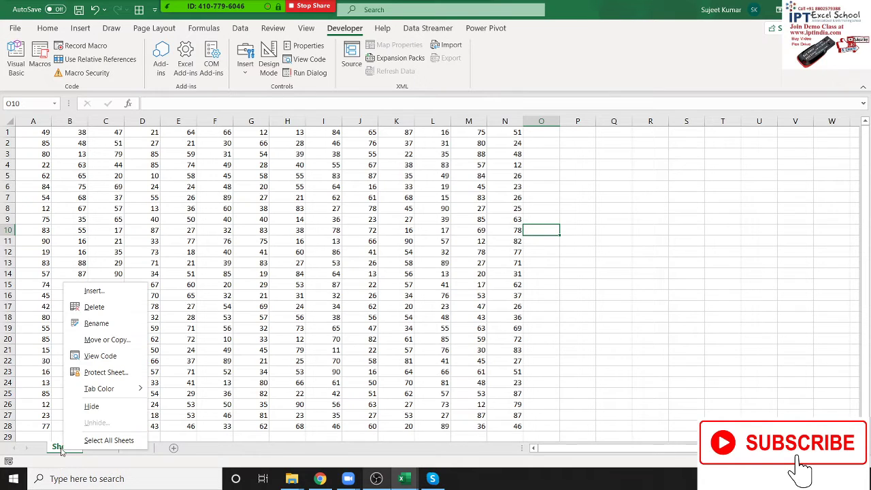
left_click(105, 374)
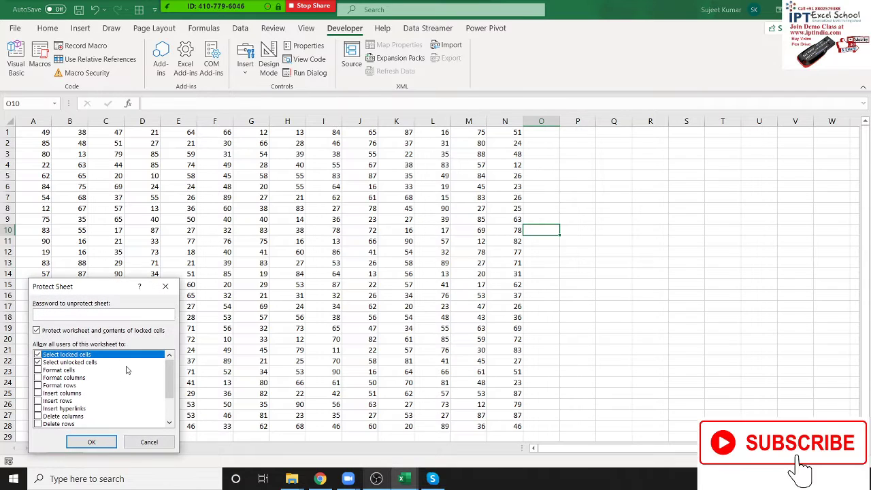
type("1")
left_click(83, 446)
type("1")
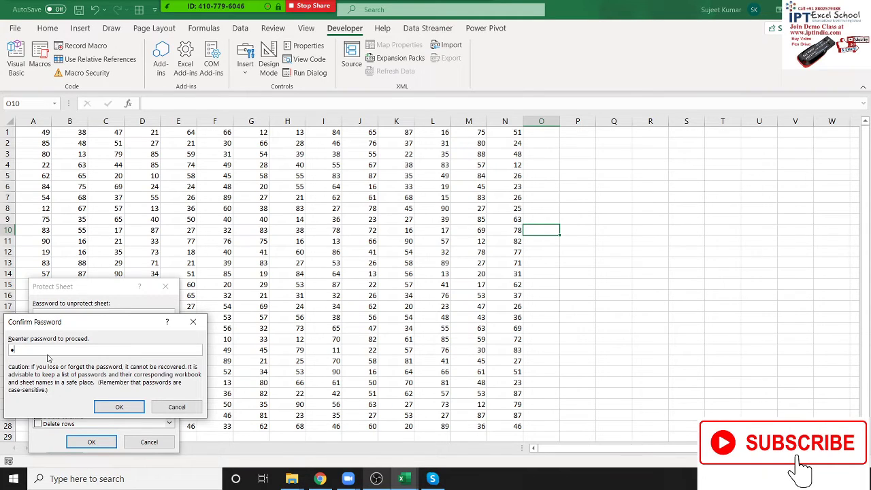
Finish protecting Sheet1 and verify that deleting G17 is refused.
left_click(131, 406)
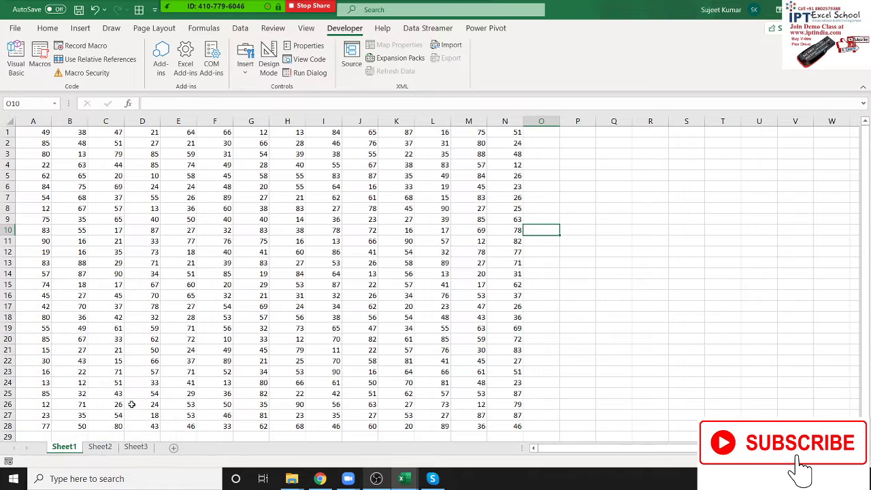
left_click(238, 304)
key("Delete")
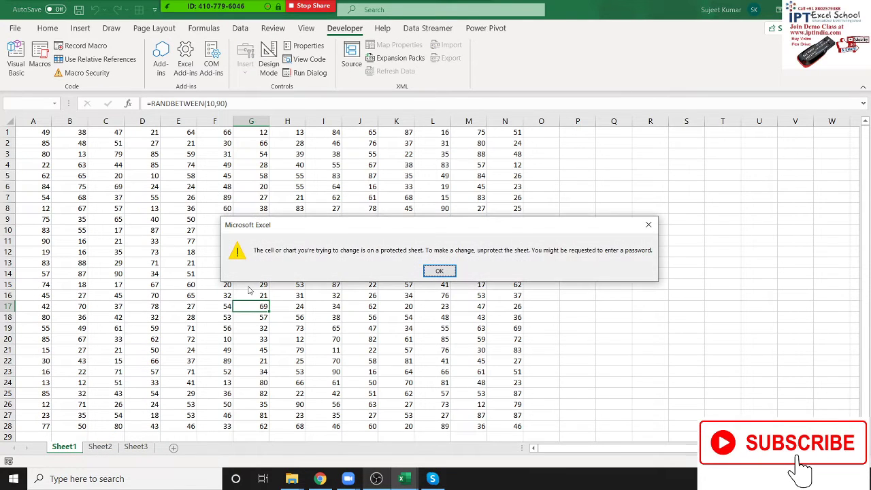
key("Return")
Unprotect Sheet1 using its password.
right_click(64, 449)
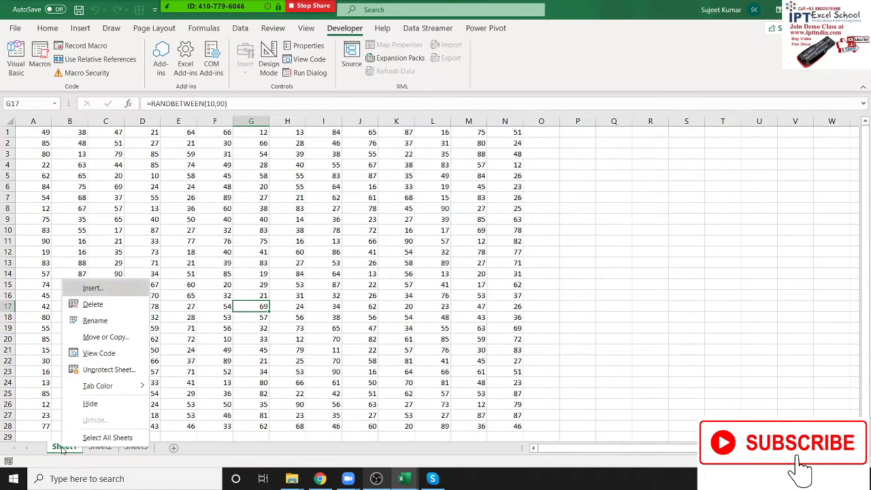
left_click(106, 370)
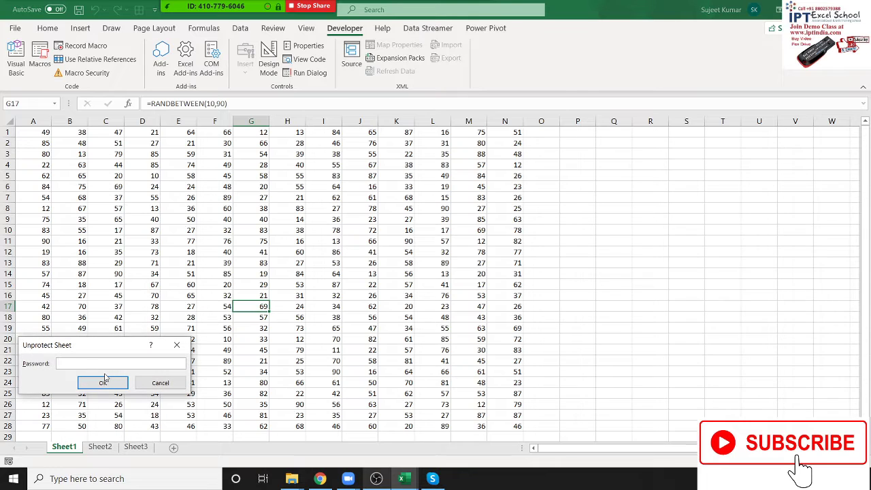
type("1")
left_click(104, 380)
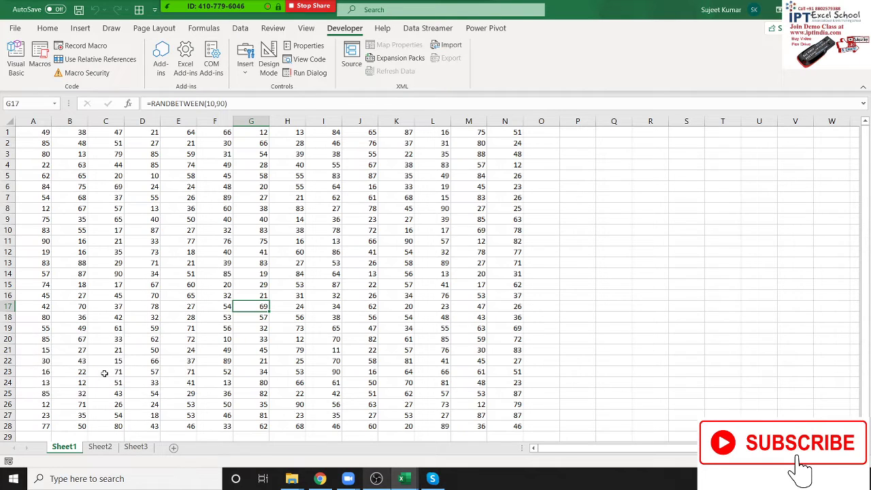
Protect Sheet1 again with a confirmed password.
right_click(62, 449)
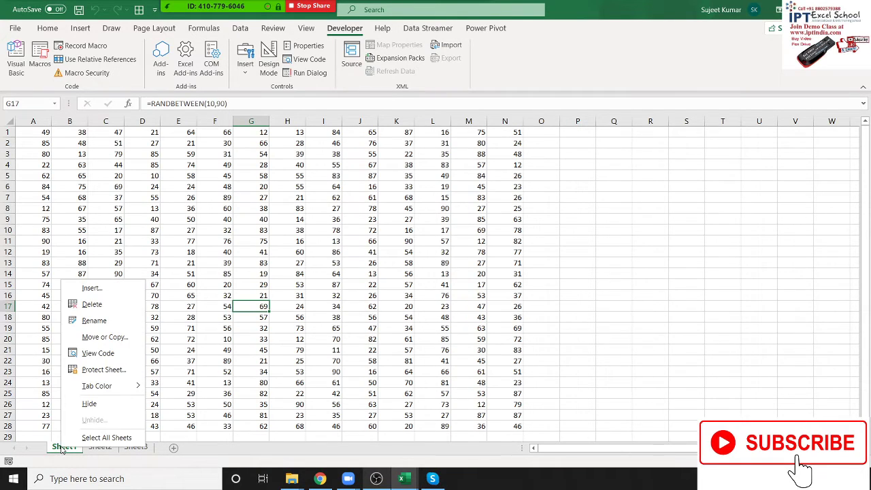
left_click(100, 375)
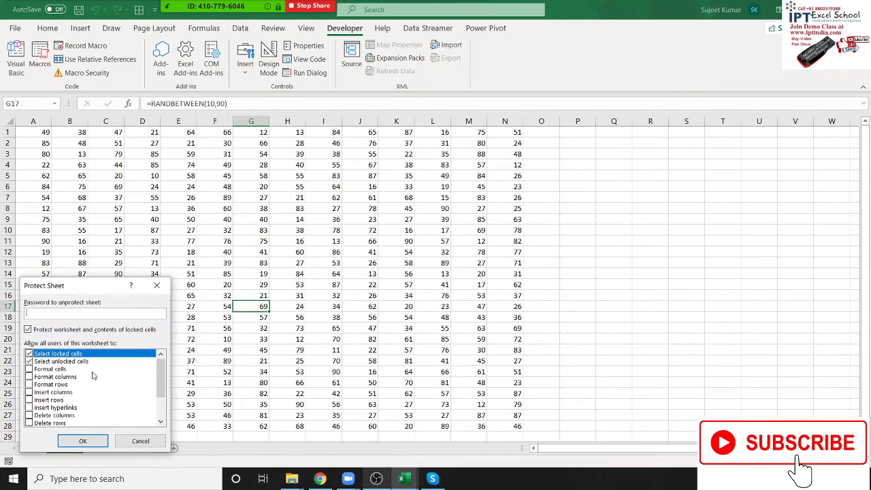
type("1")
key("Return")
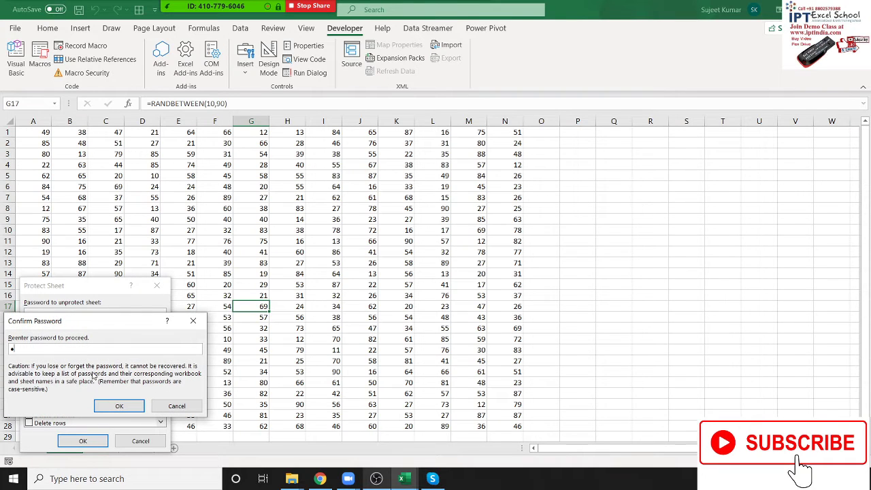
key("Return")
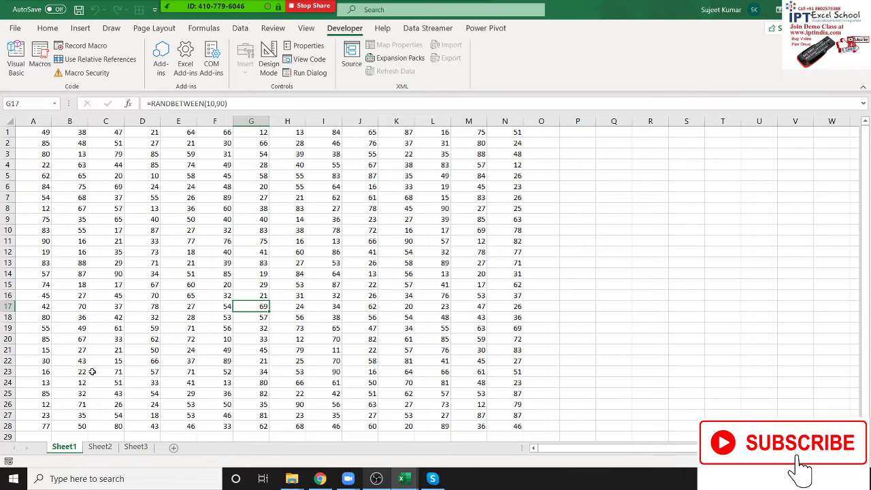
left_click(111, 277)
left_click(170, 279)
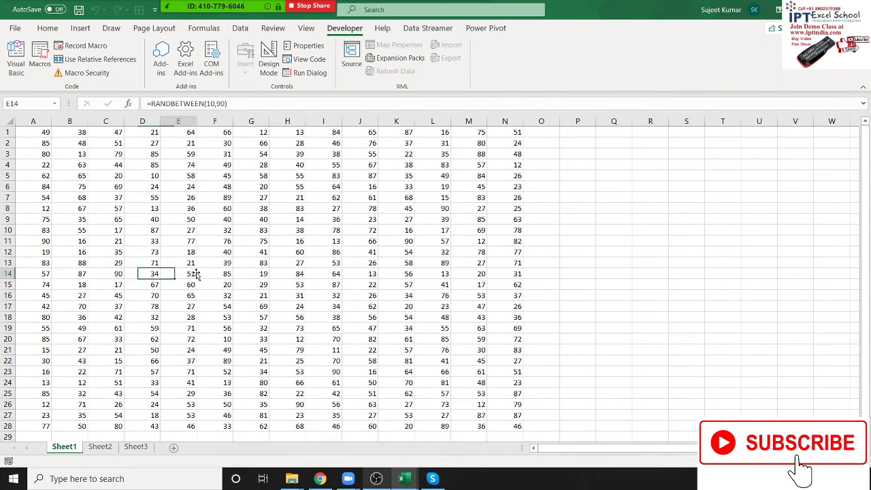
right_click(65, 448)
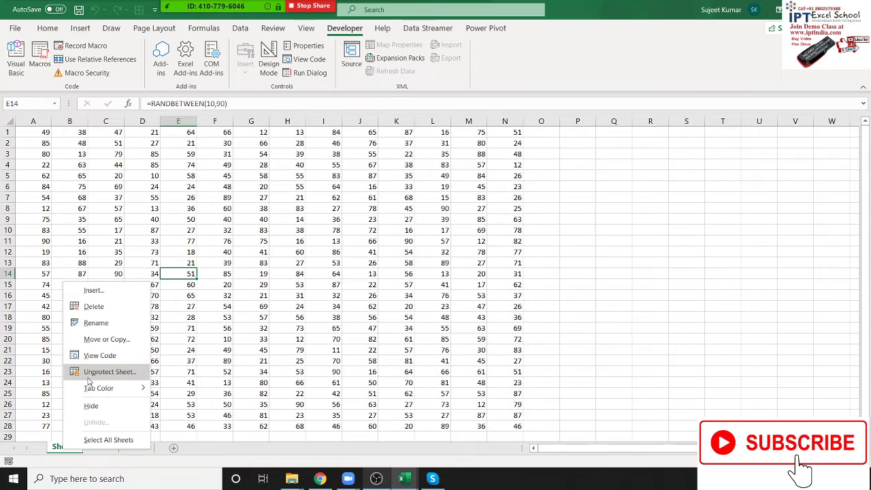
left_click(311, 231)
left_click(372, 219)
double_click(372, 219)
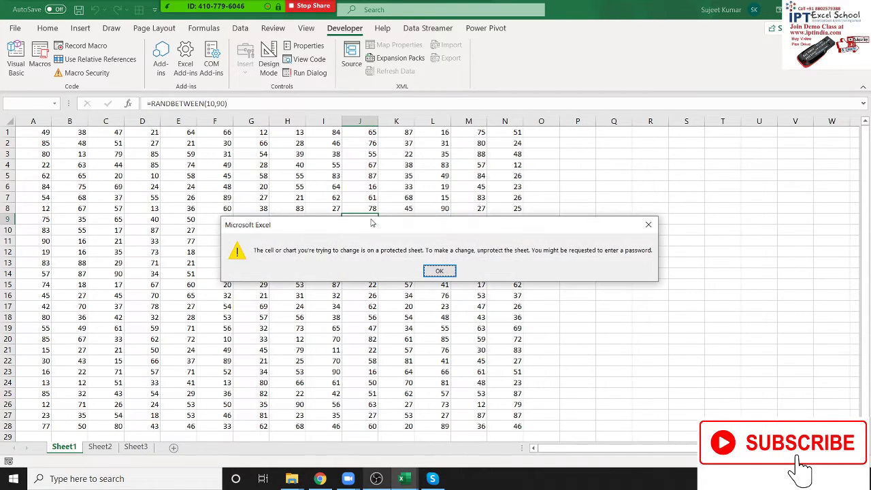
key("Return")
mouse_move(101, 192)
left_mouse_down()
mouse_move(198, 259)
mouse_move(277, 287)
left_mouse_up()
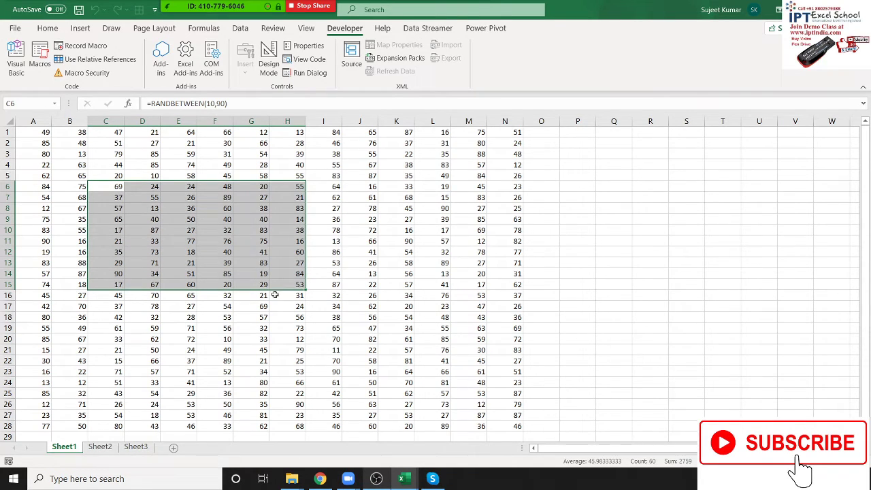
double_click(372, 284)
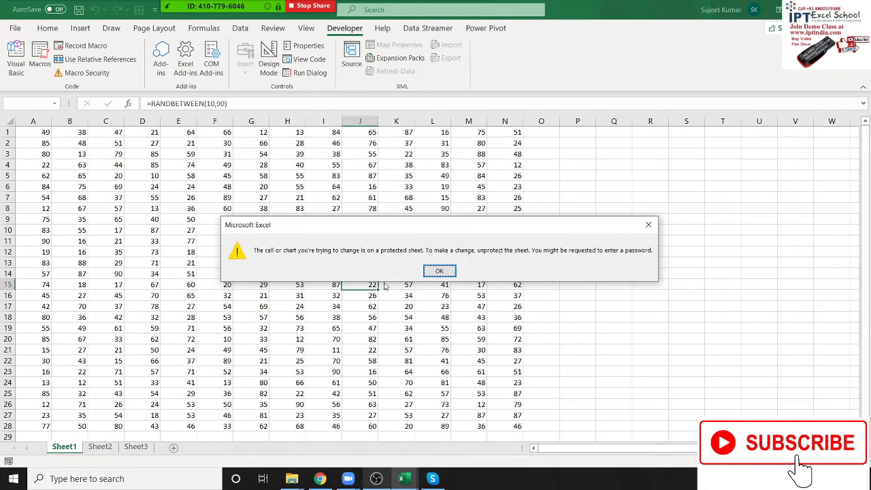
left_click(427, 275)
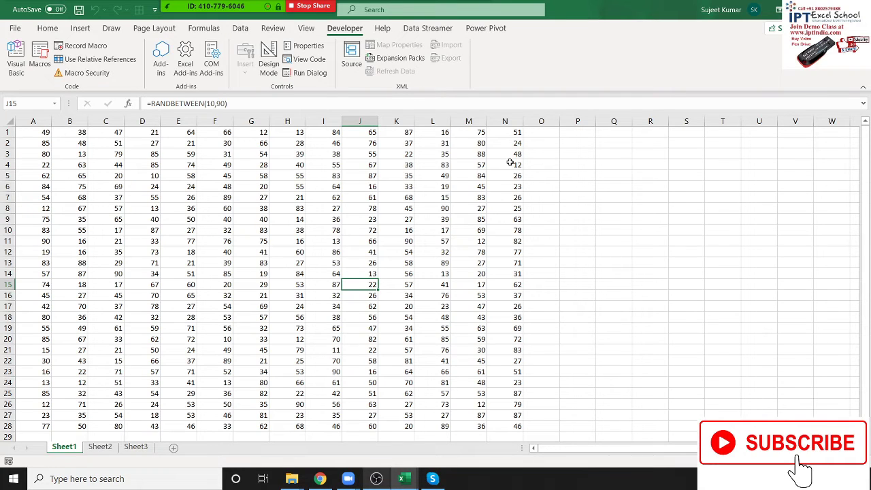
left_click(116, 214)
left_click_drag(116, 214, 411, 294)
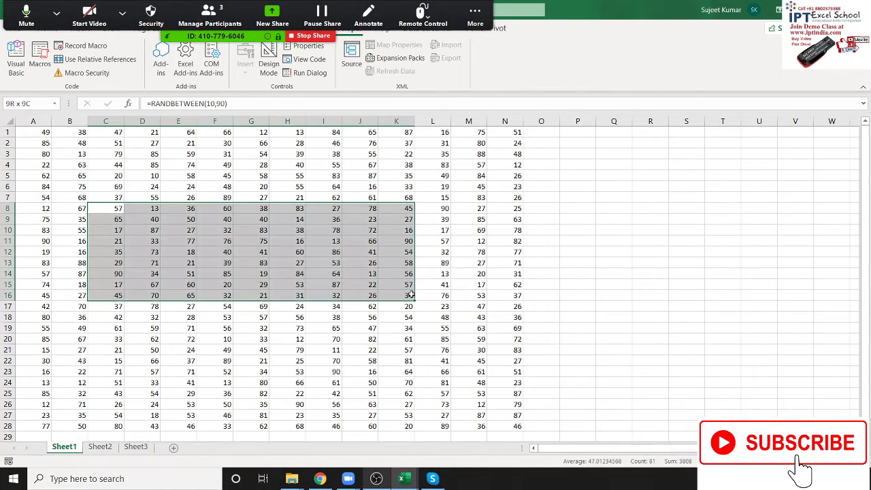
key("ctrl+c")
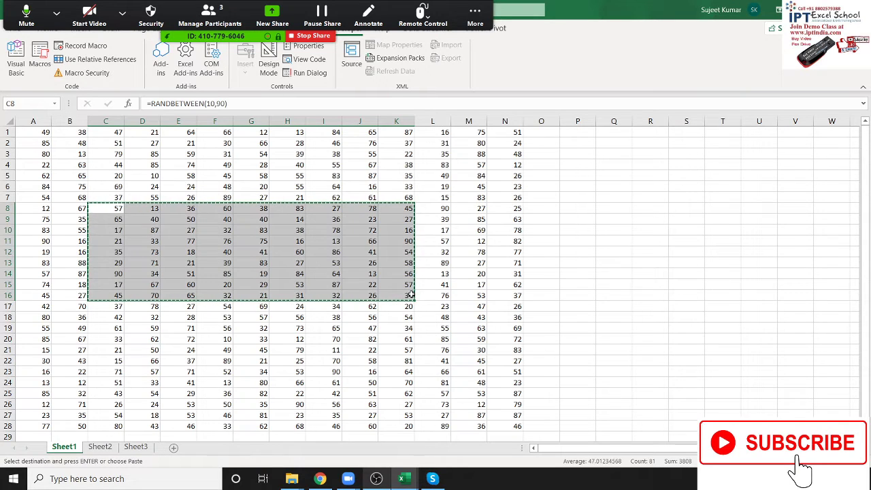
key("Escape")
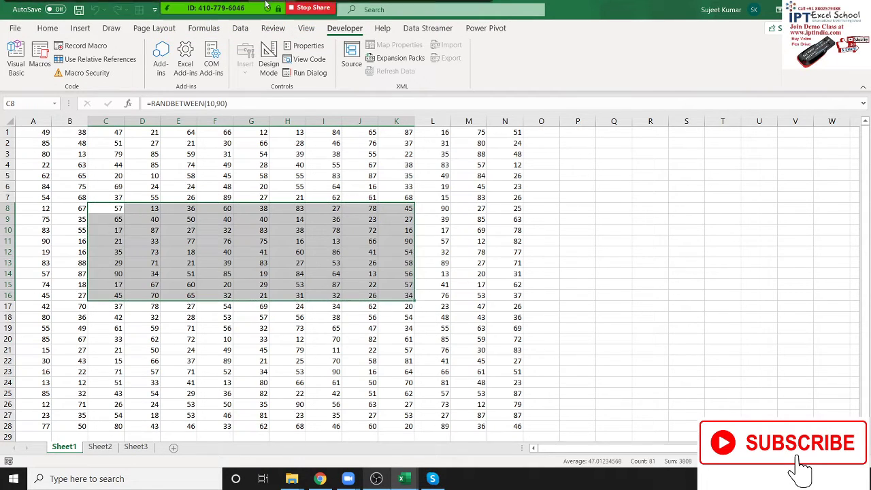
left_click_drag(184, 153, 405, 358)
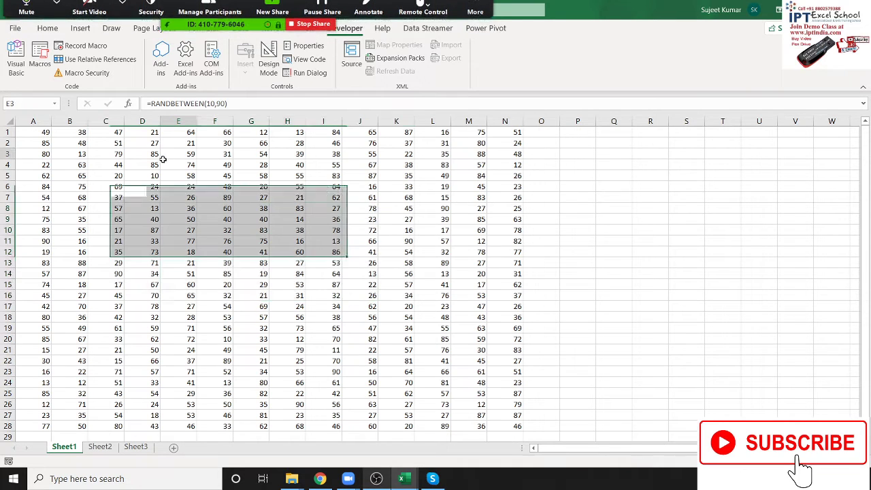
key("ctrl+c")
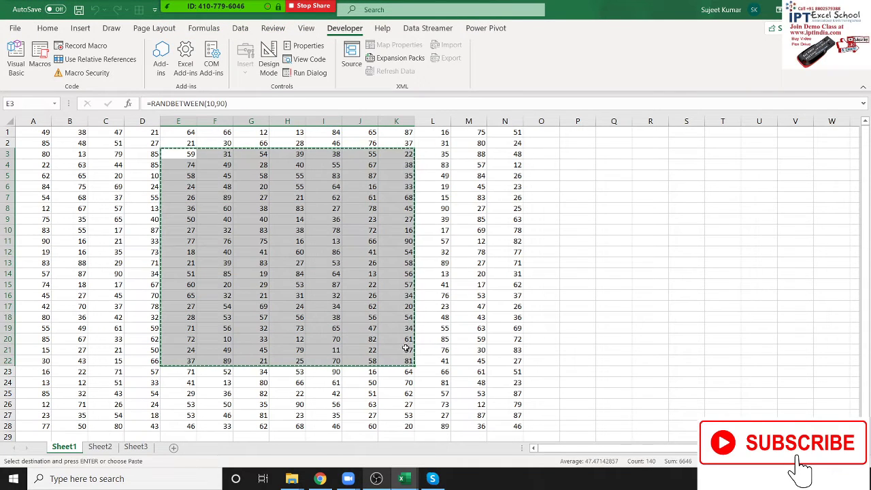
key("Escape")
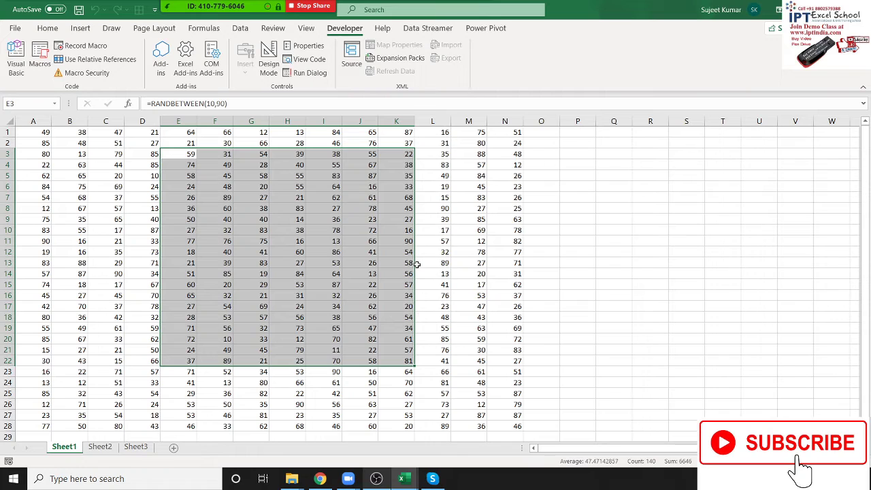
left_click(416, 265)
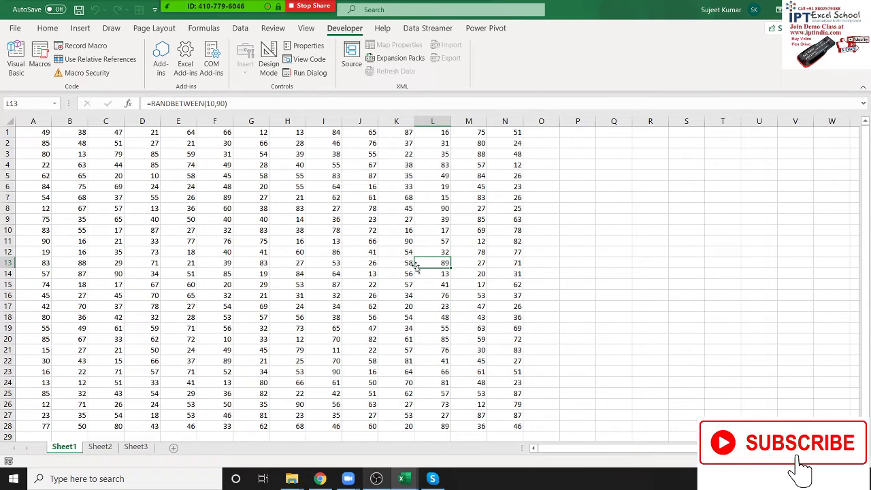
Unprotect Sheet1 using its password.
left_click_drag(632, 324, 612, 306)
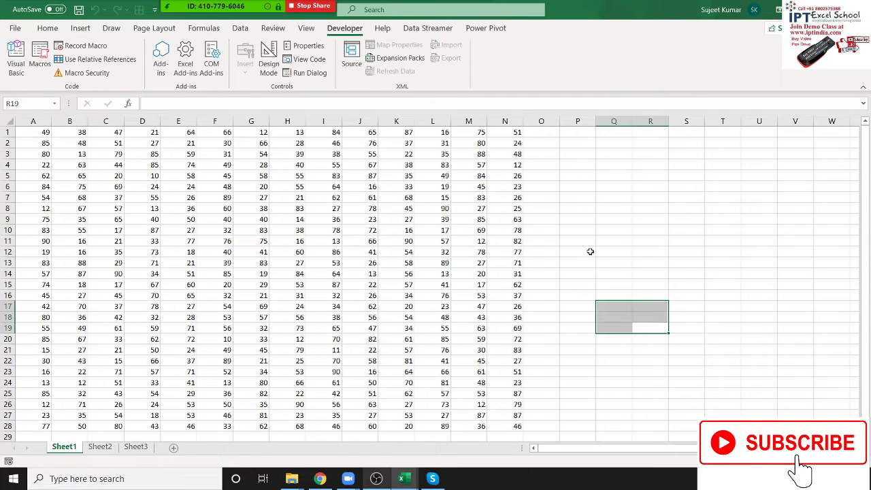
right_click(73, 446)
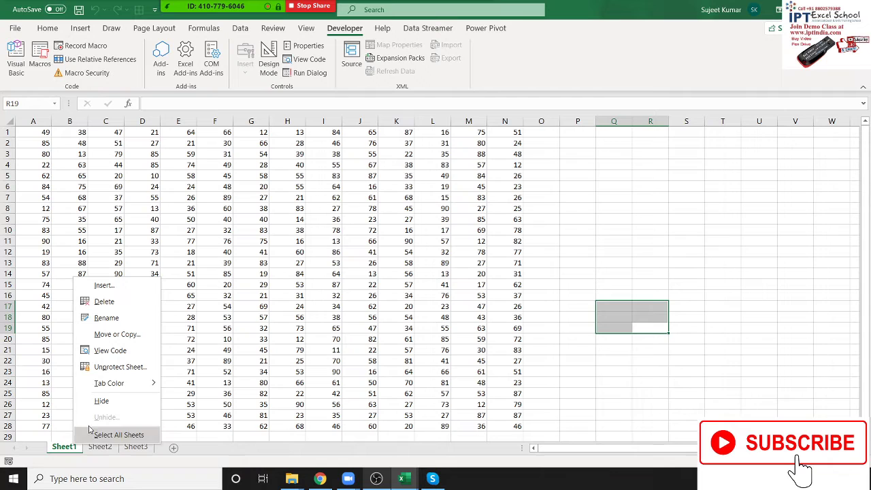
left_click(109, 385)
type("1")
key("Return")
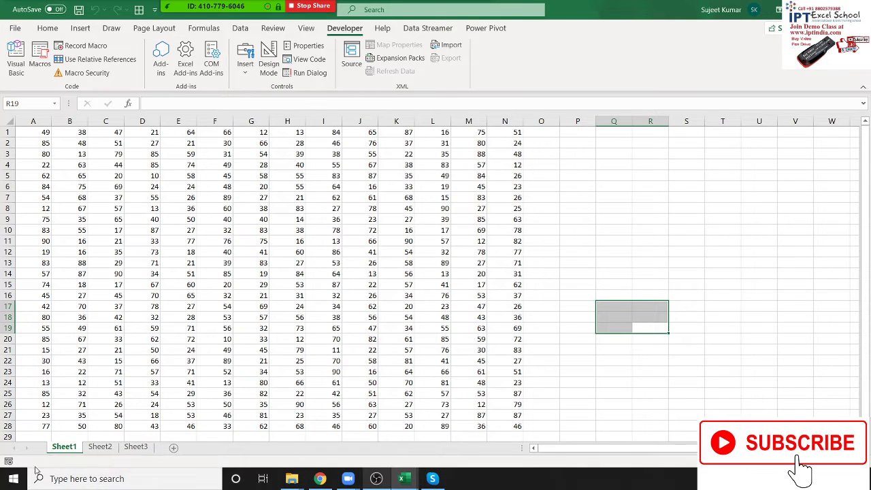
Reprotect Sheet1 allowing only cell selection and the Format cells permission.
right_click(55, 449)
left_click(94, 372)
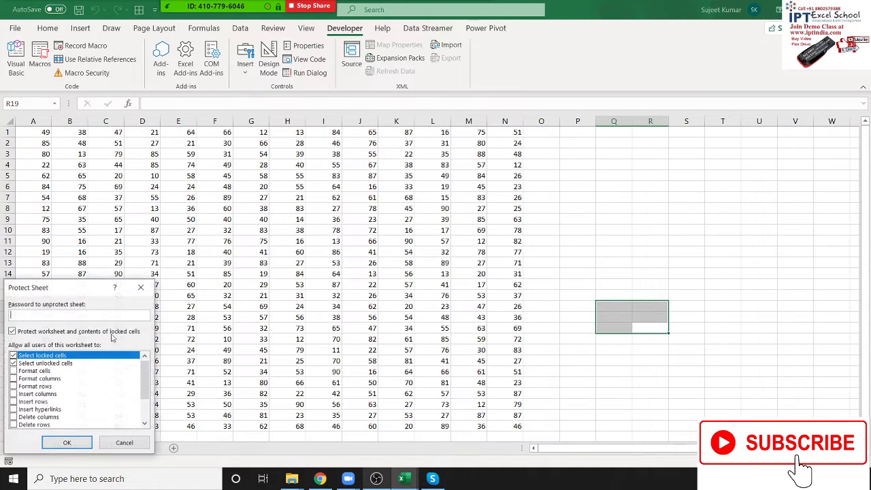
left_click_drag(95, 286, 287, 201)
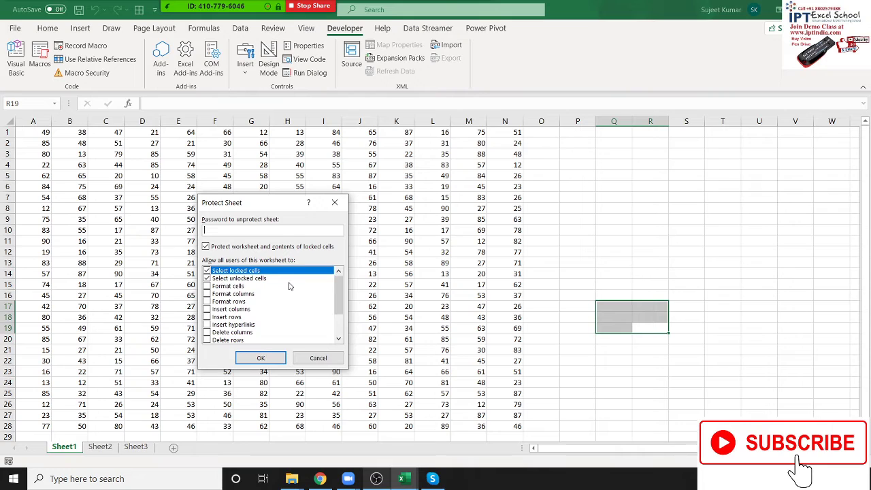
left_click(333, 287)
left_click_drag(338, 302, 333, 338)
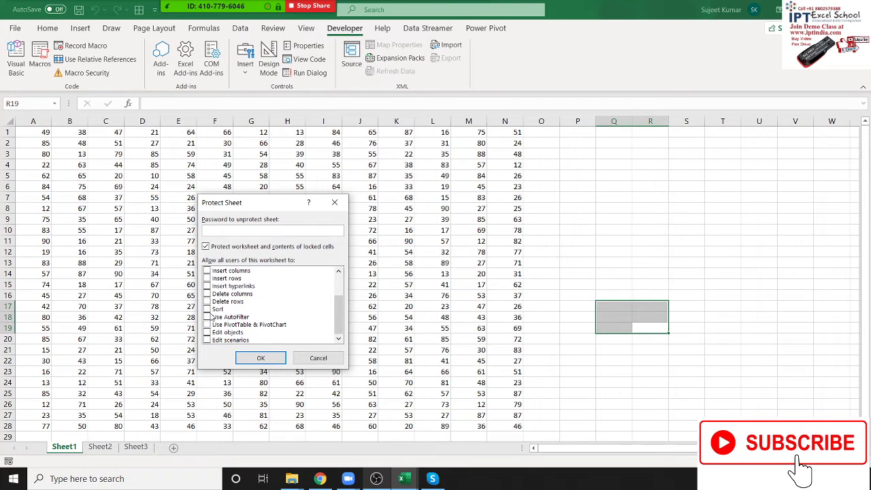
scroll(213, 316, "up", 2)
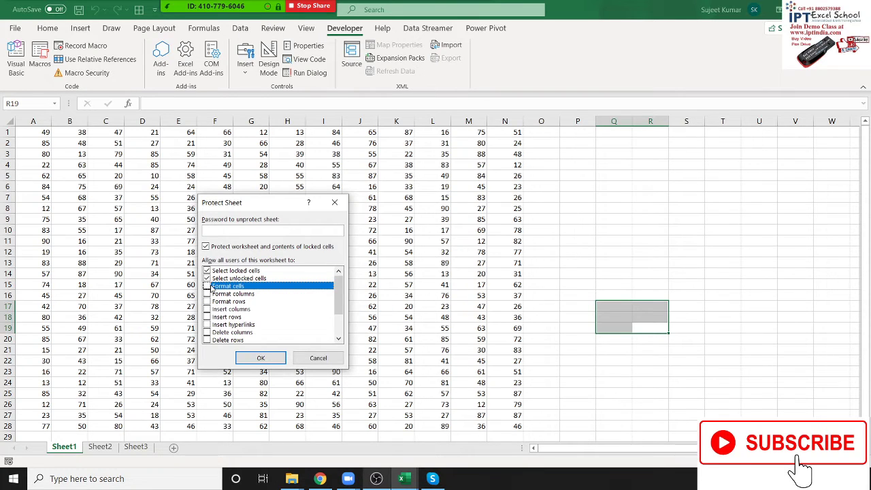
left_click(260, 357)
left_click_drag(190, 176, 213, 216)
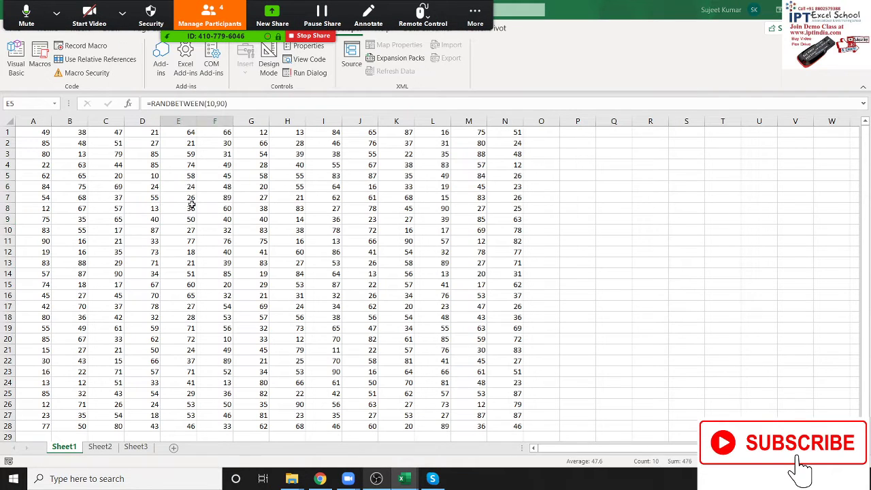
Verify that editing D6 is blocked, dismiss the warning, and bring up the Home formatting commands.
left_click(91, 165)
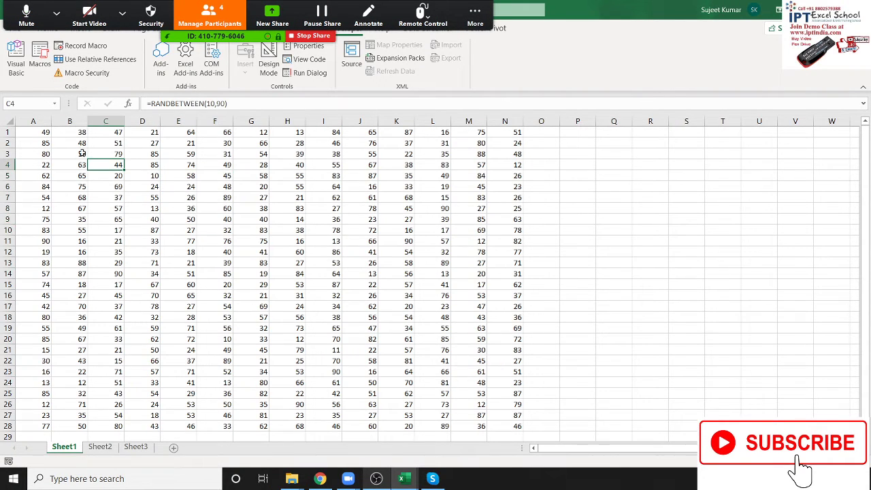
double_click(146, 187)
left_click(207, 15)
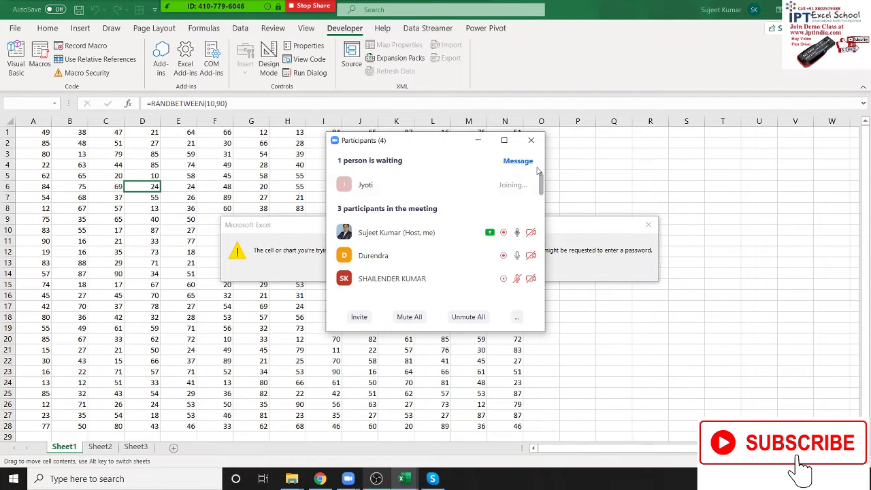
left_click(531, 140)
key("Return")
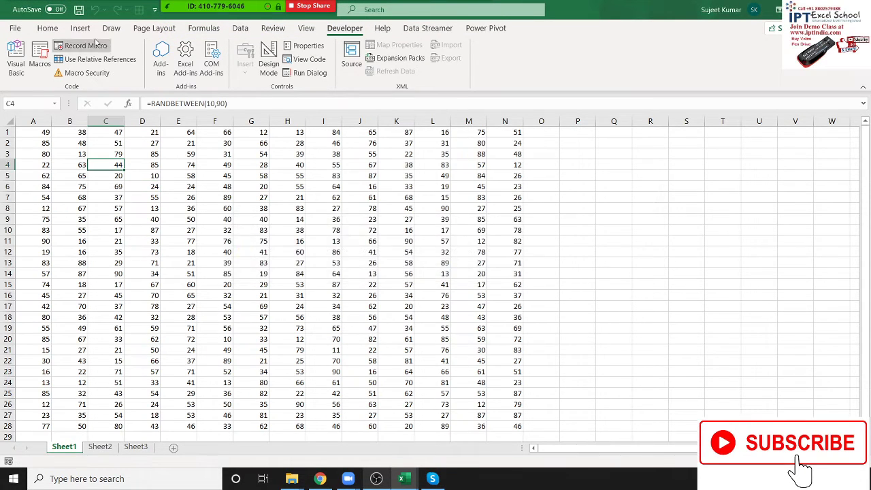
left_click(48, 28)
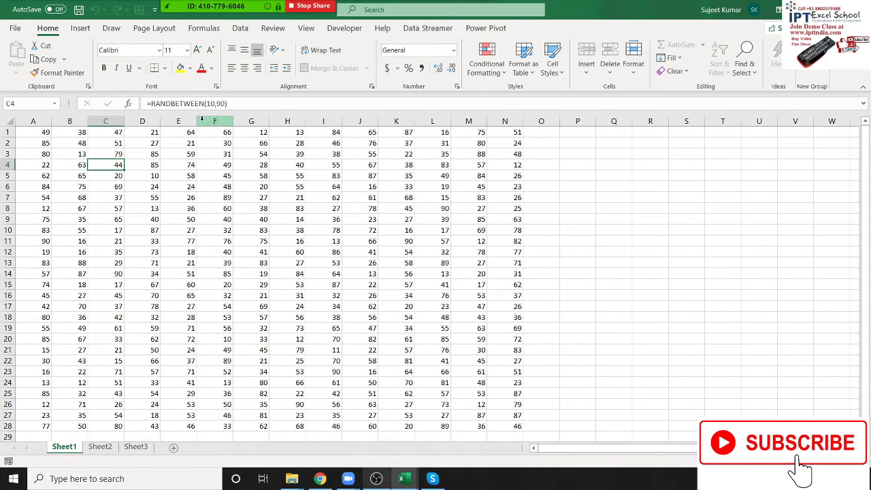
Give cells C4 and E6 a yellow fill and red font.
left_click(180, 71)
left_click(201, 68)
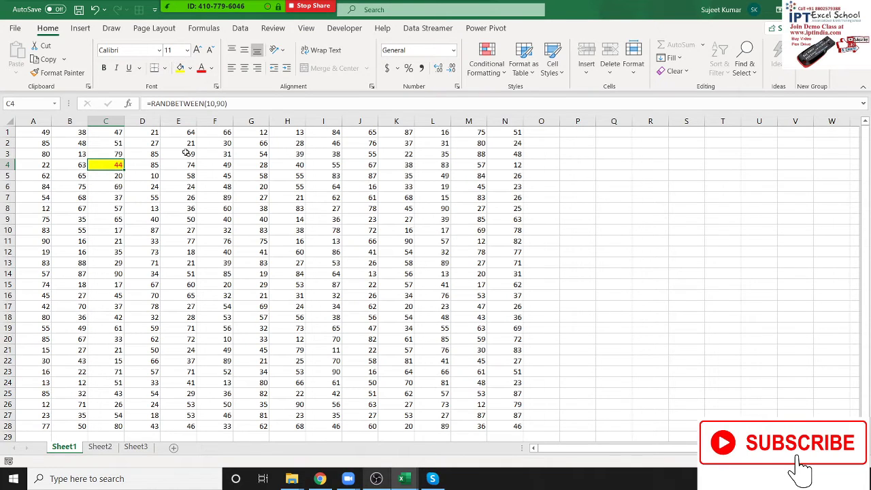
left_click(177, 187)
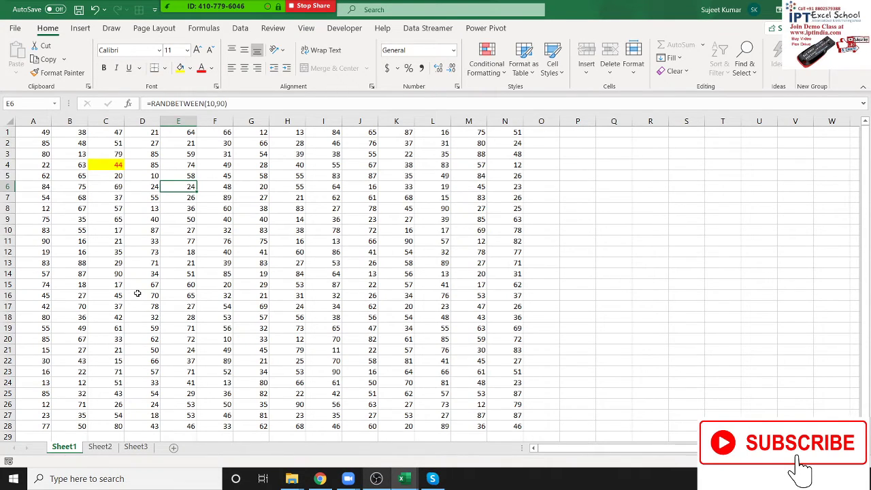
left_click(180, 68)
left_click(202, 68)
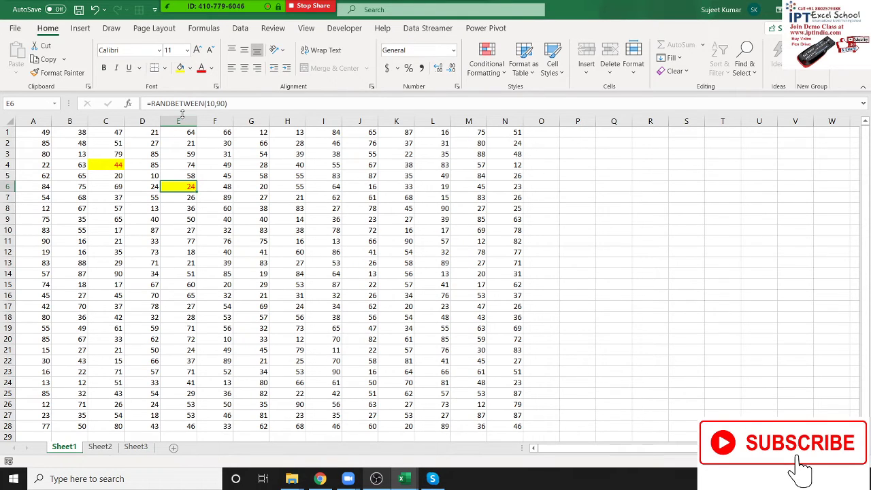
Select cells C8 and then D8 on the protected sheet.
left_click(119, 205)
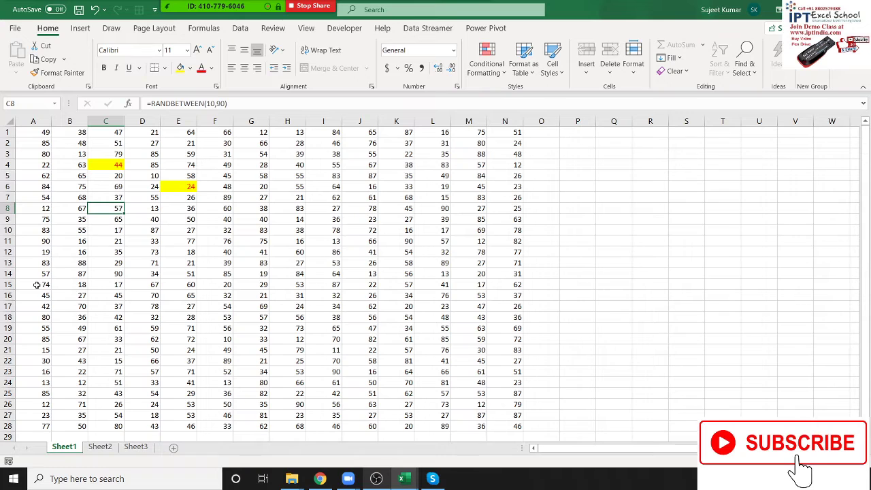
left_click(209, 15)
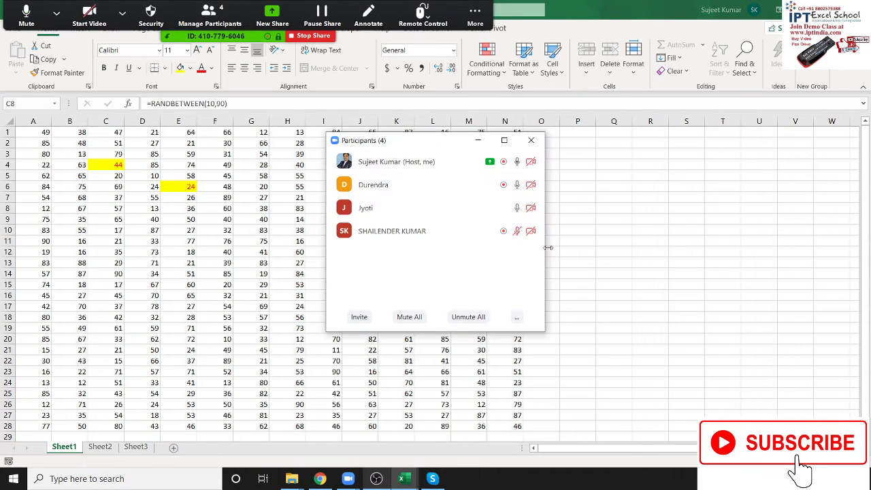
mouse_move(436, 184)
left_click(520, 208)
left_click(577, 255)
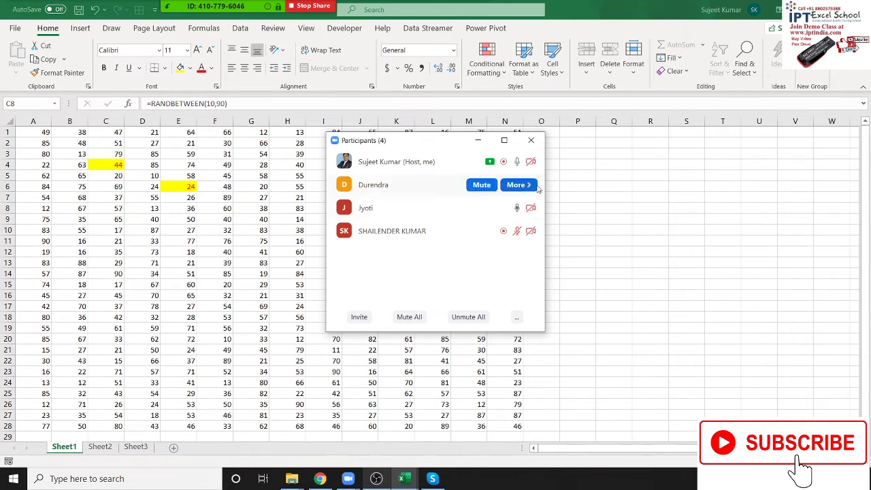
left_click(530, 140)
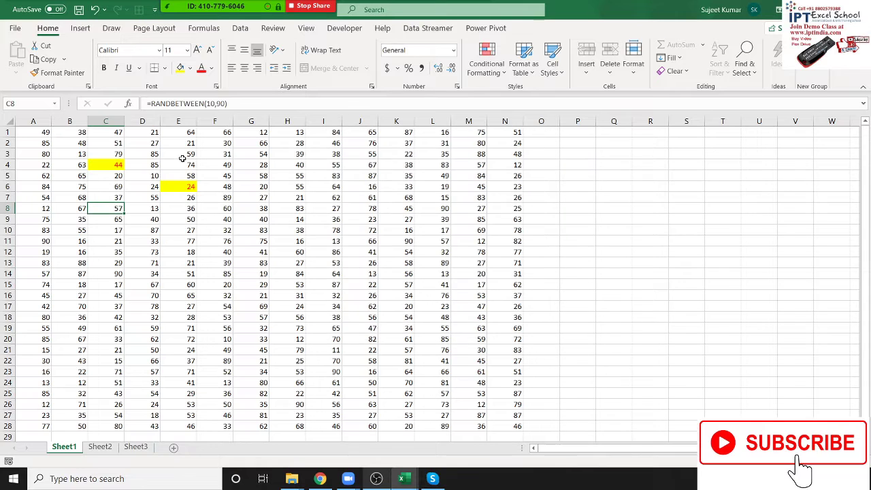
left_click(158, 208)
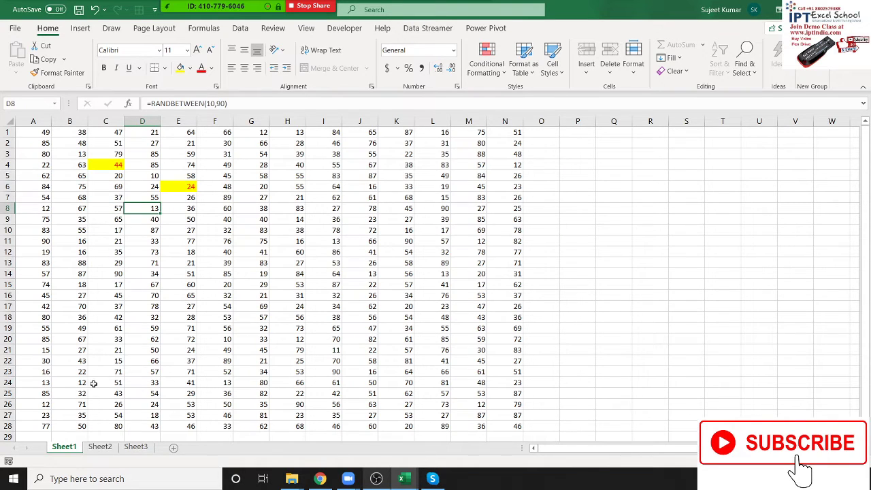
Reprotect Sheet1 with the Select cells and Format cells permissions unticked.
right_click(71, 448)
left_click(98, 370)
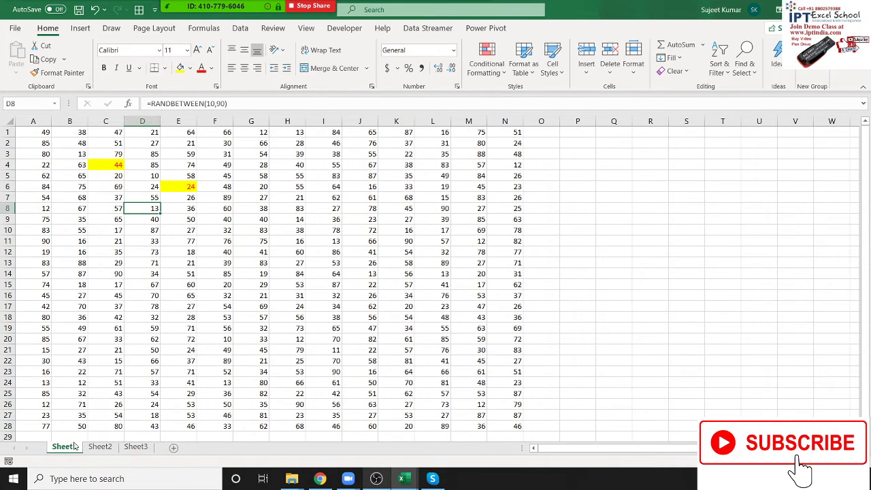
right_click(72, 449)
left_click(105, 372)
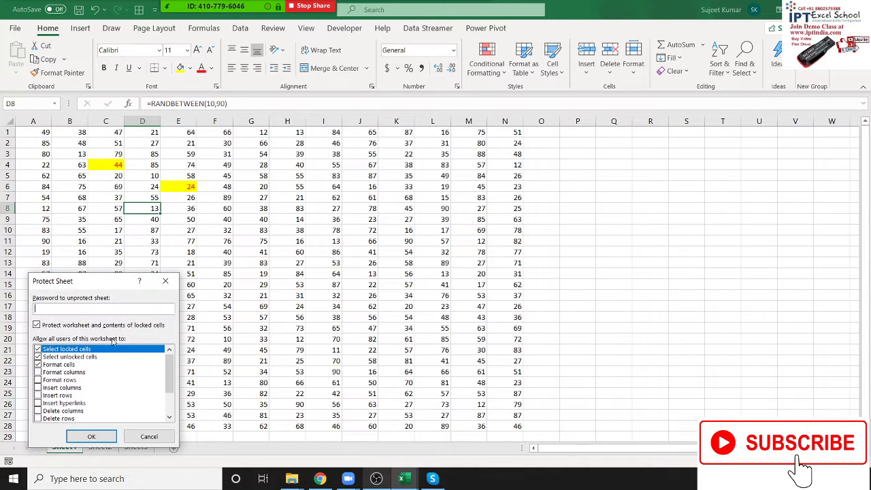
left_click_drag(96, 286, 298, 216)
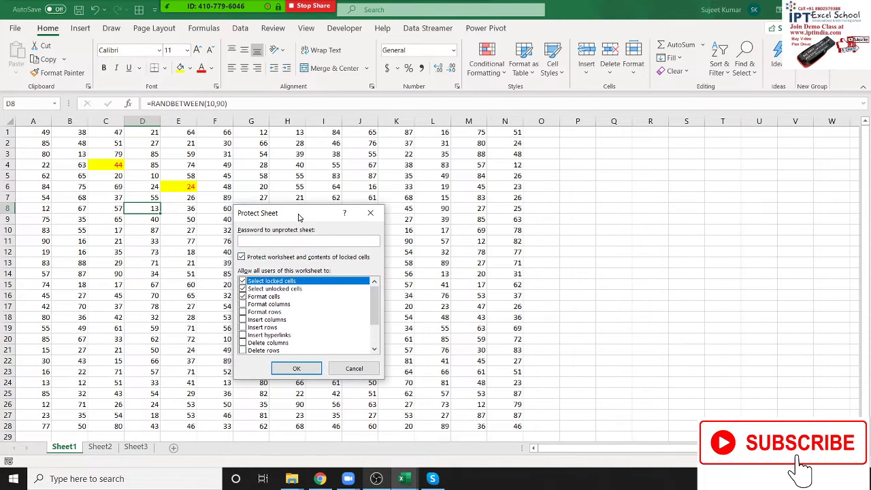
left_click(242, 297)
left_click(242, 289)
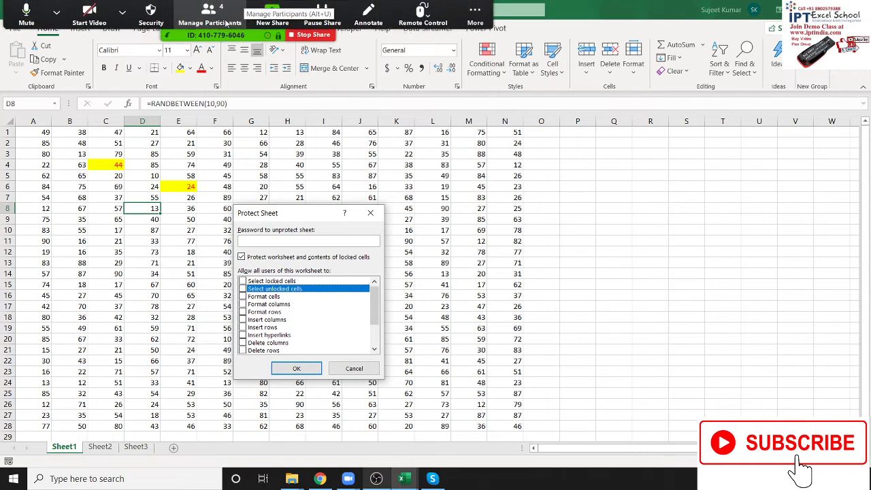
left_click(209, 13)
left_click(531, 140)
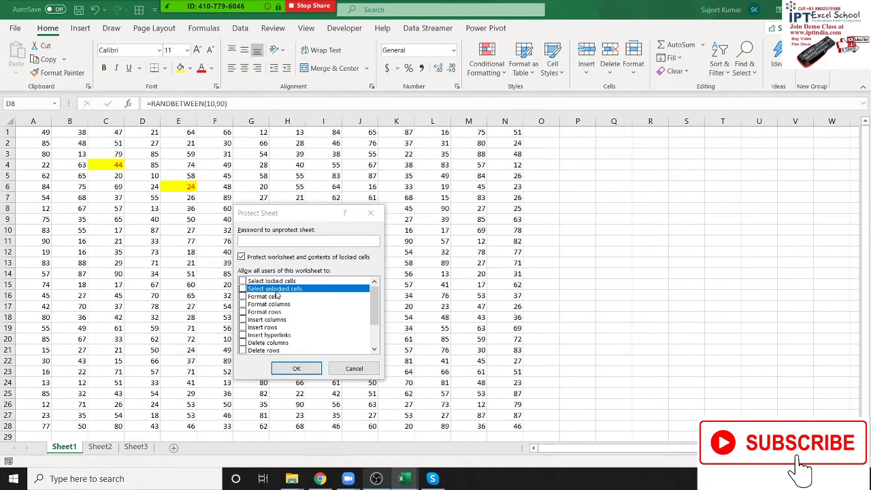
left_click(296, 368)
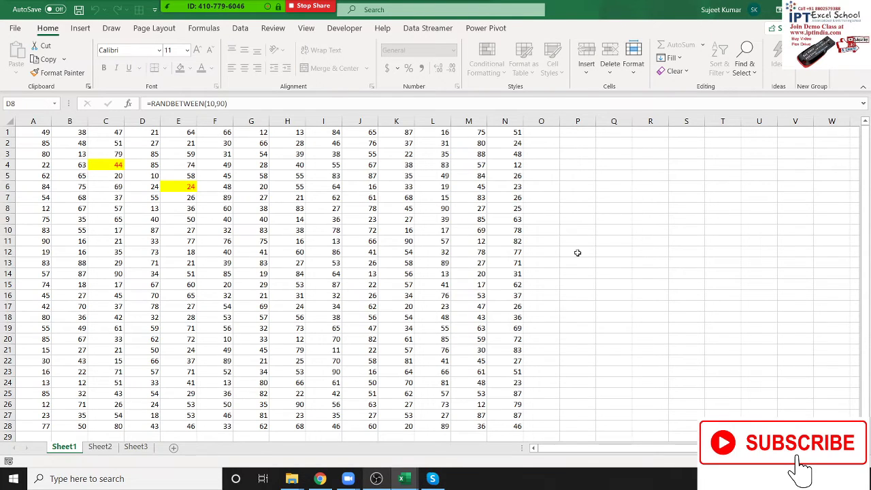
Verify that editing a cell is blocked, then move to Sheet2.
double_click(289, 270)
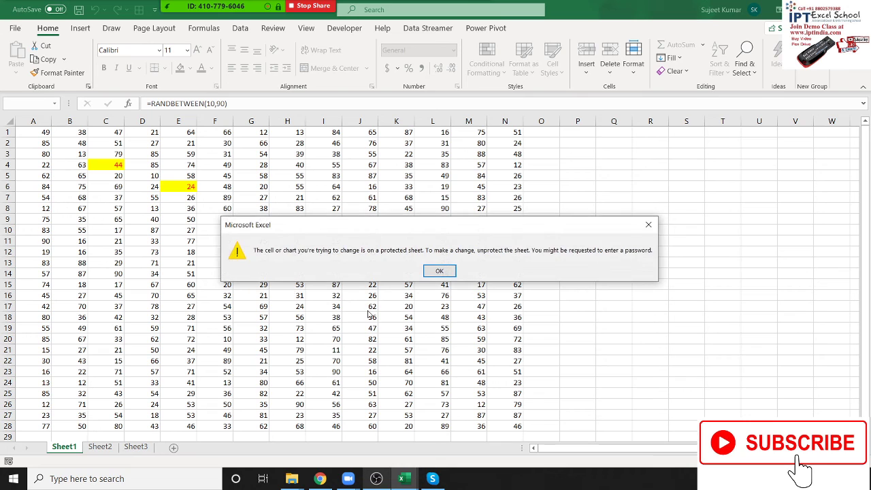
left_click(453, 272)
left_click(108, 449)
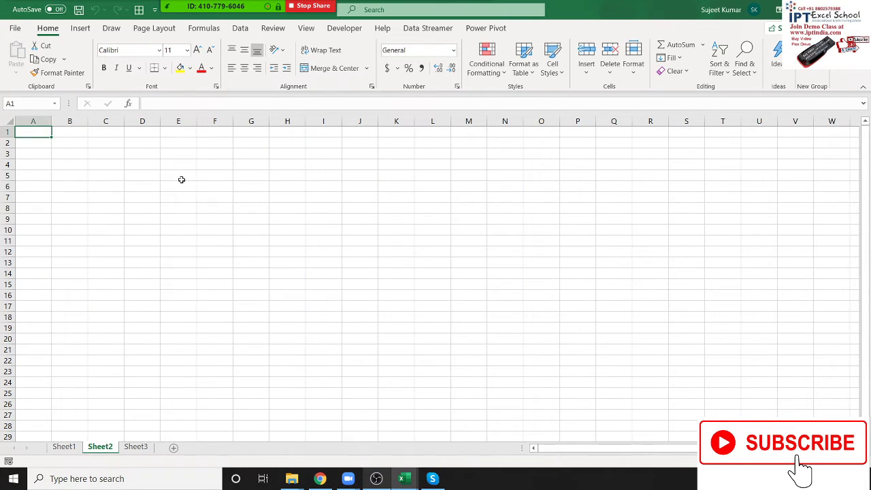
Fill the block E5:J16 on Sheet2 with yellow.
left_click_drag(181, 179, 374, 298)
left_click(180, 68)
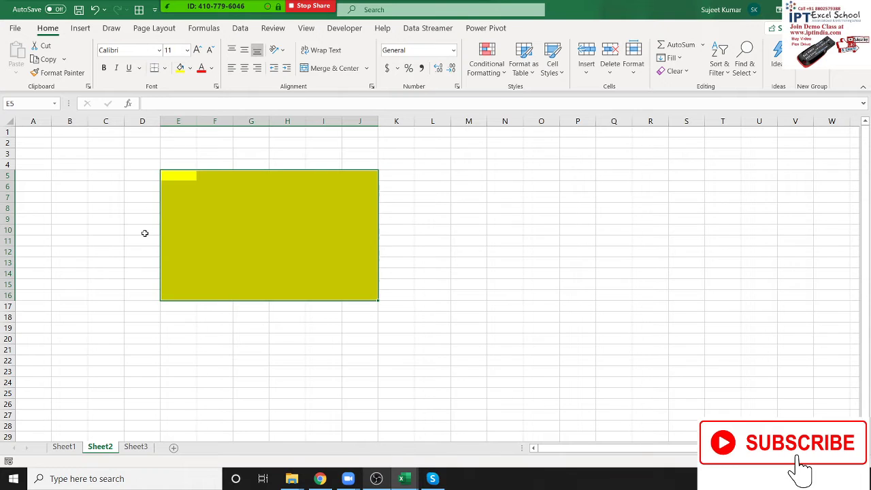
left_click(144, 233)
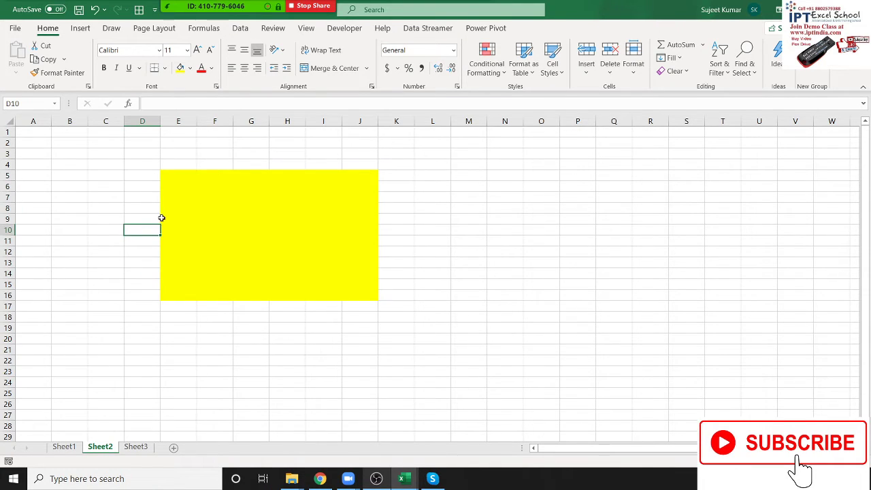
Try entries 'a' in F20 and 'x' in H10, cancelling both.
left_click(192, 229)
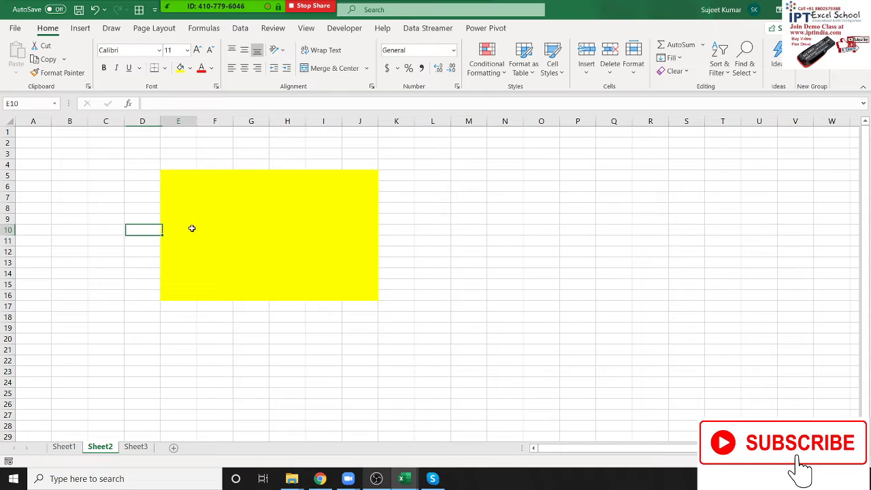
left_click(82, 174)
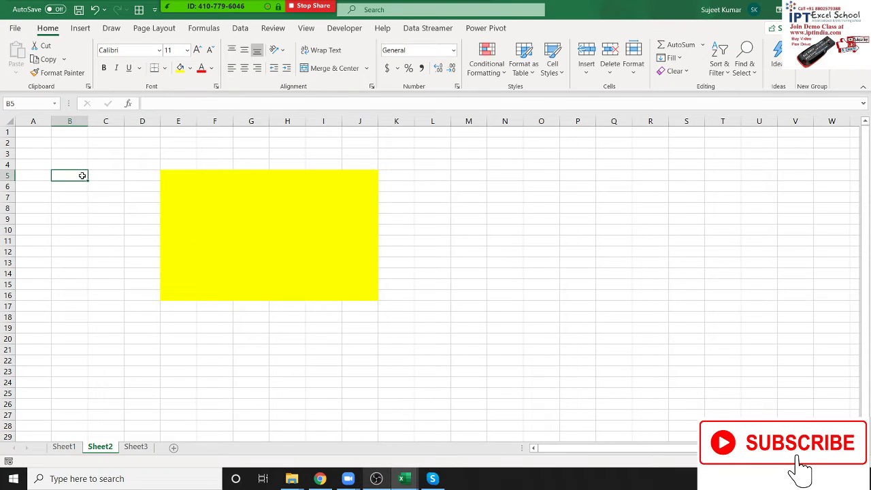
left_click(206, 339)
type("a")
key("Escape")
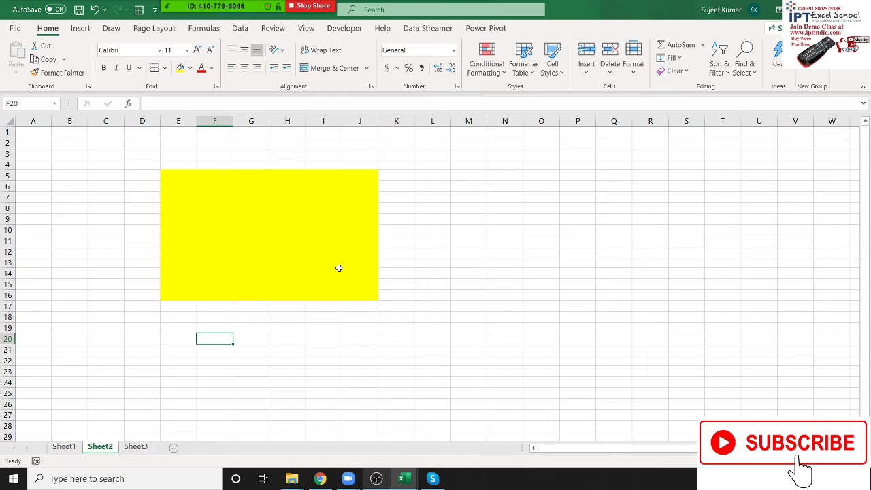
left_click(274, 232)
type("x")
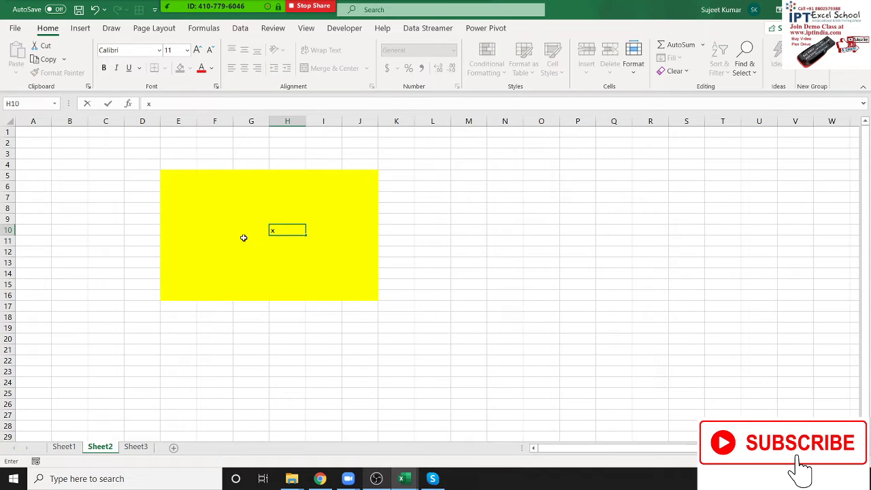
key("Escape")
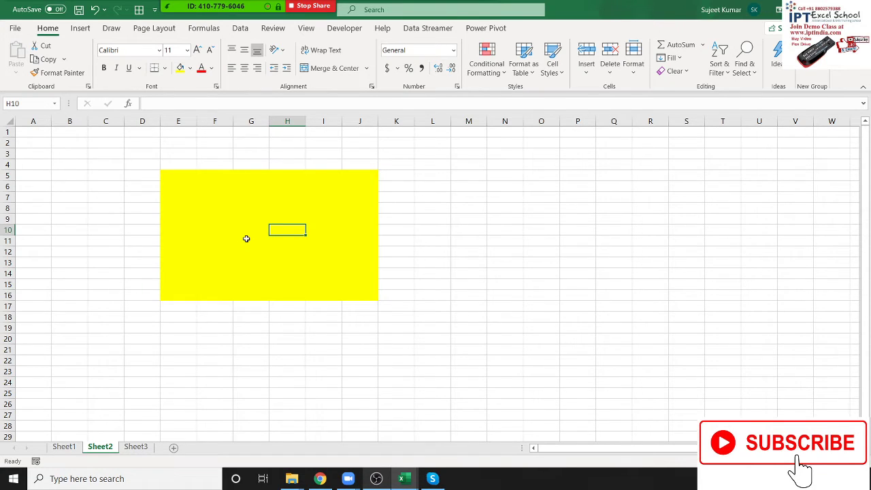
left_click(460, 271)
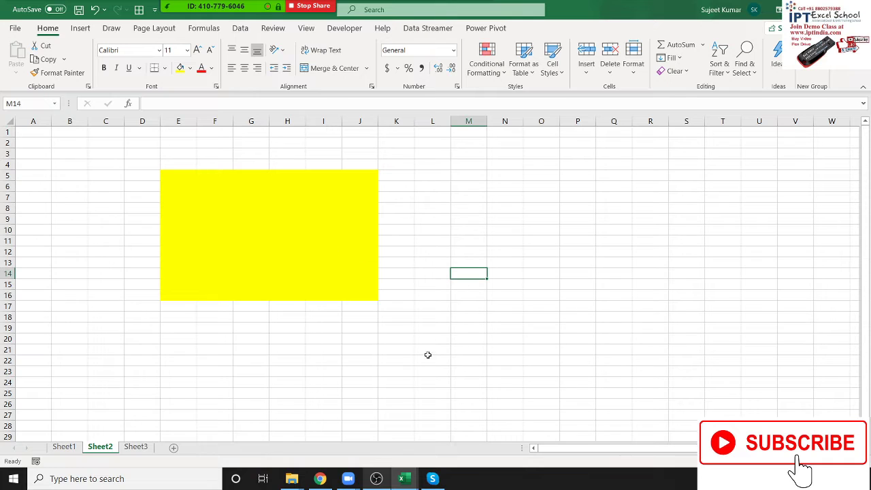
right_click(490, 207)
left_click(102, 448)
right_click(102, 449)
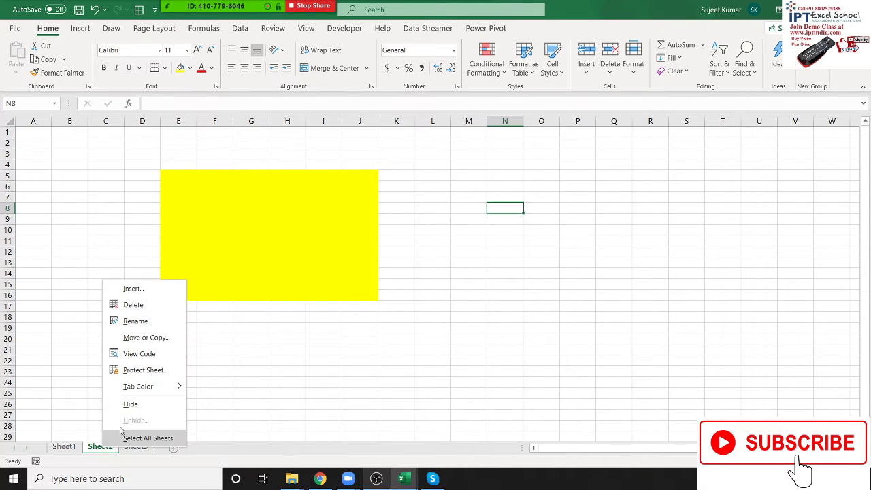
left_click(144, 372)
mouse_move(126, 294)
left_mouse_down()
mouse_move(242, 275)
mouse_move(503, 199)
left_mouse_up()
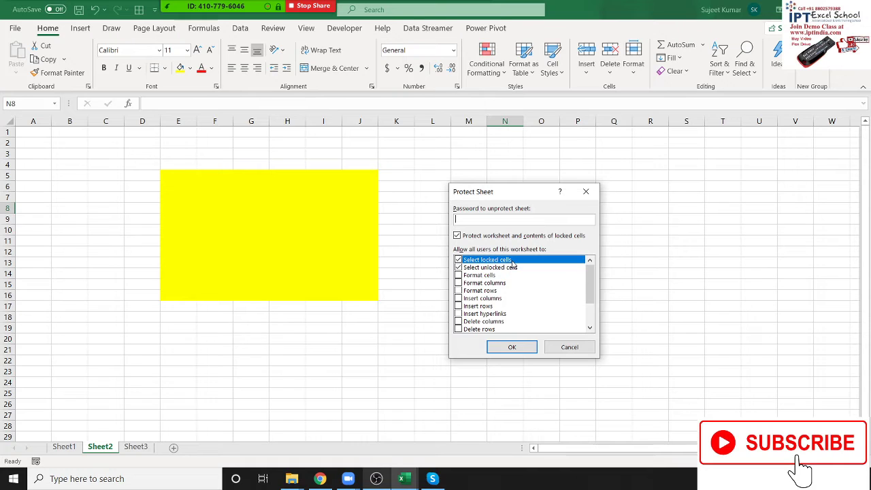
key("Escape")
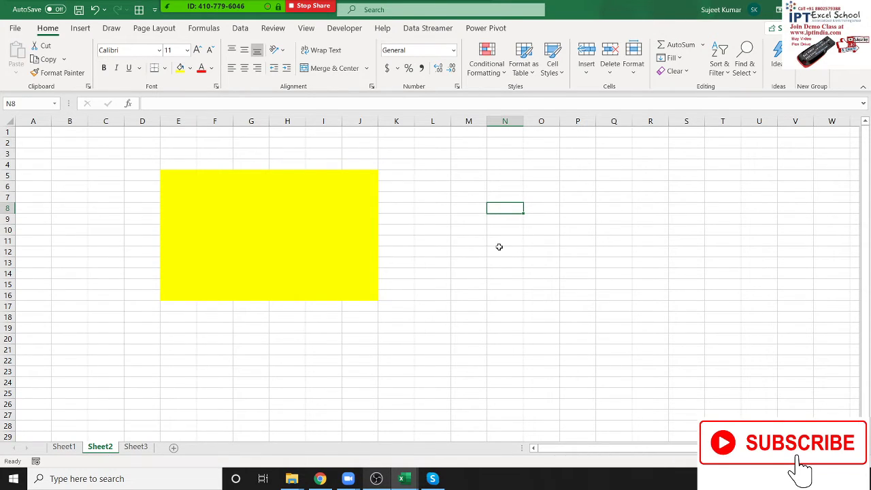
left_click(500, 248)
left_click_drag(172, 177, 355, 297)
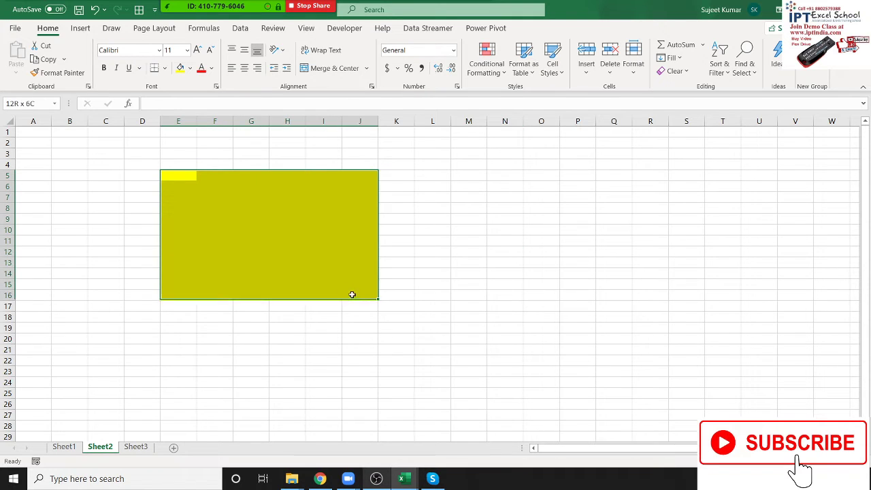
left_click(219, 218)
left_click_drag(181, 177, 359, 294)
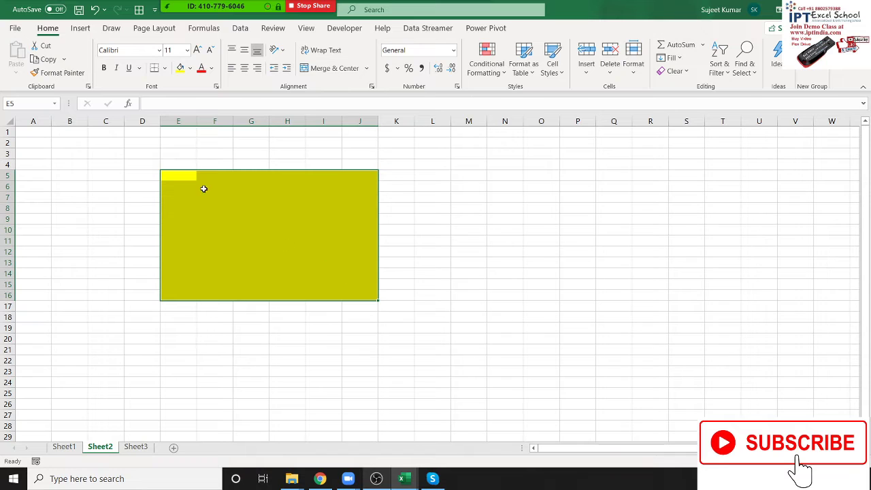
left_click(352, 349)
left_click_drag(175, 176, 359, 293)
left_click(148, 219)
left_click(36, 134)
right_click(37, 134)
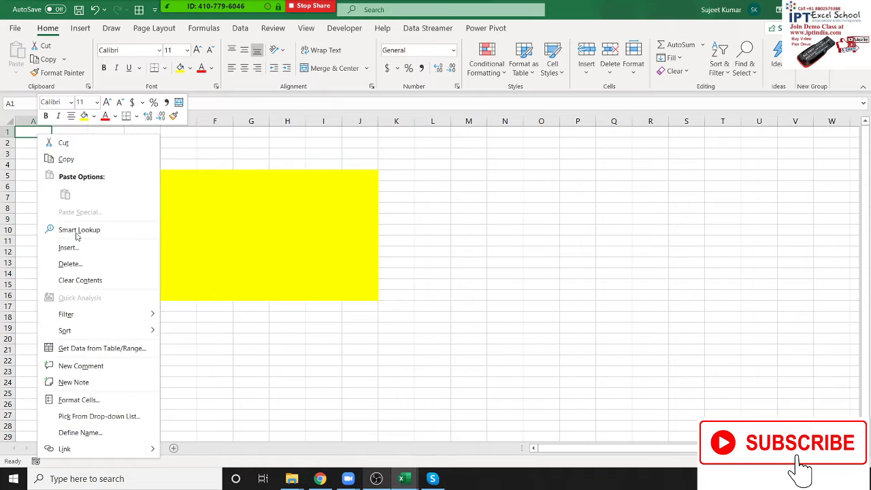
key("Escape")
key("ctrl+1")
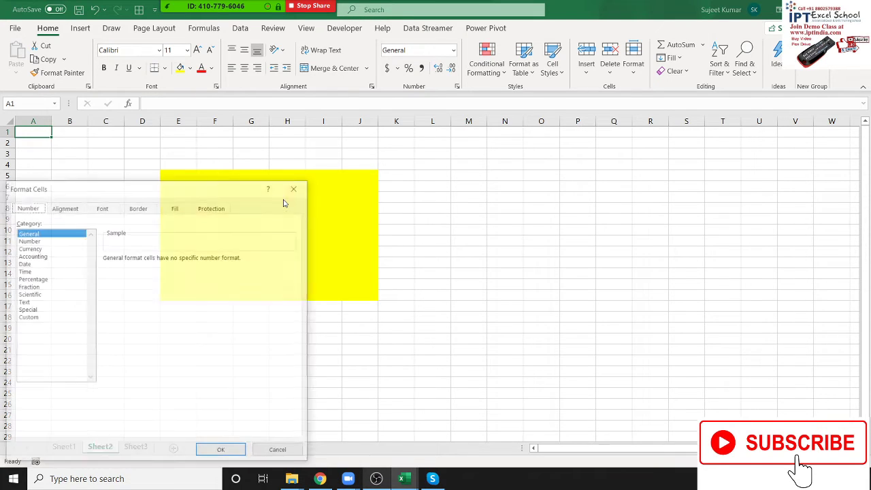
left_click(204, 208)
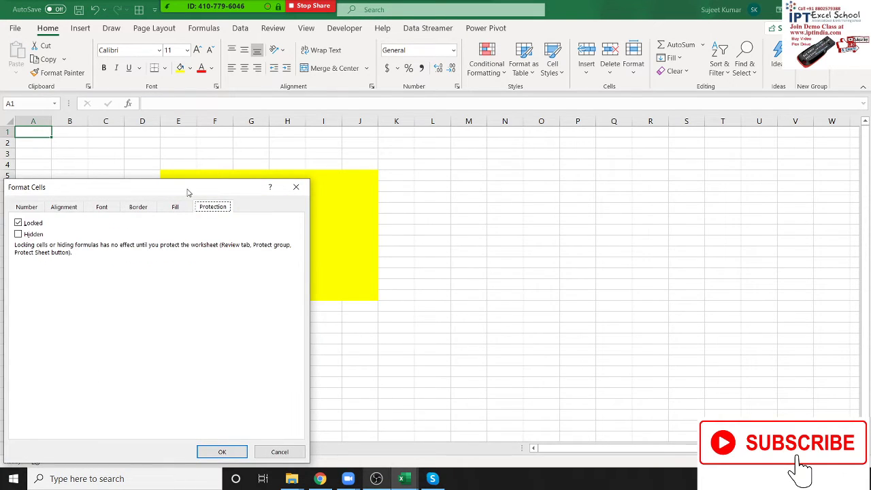
left_click_drag(188, 193, 647, 158)
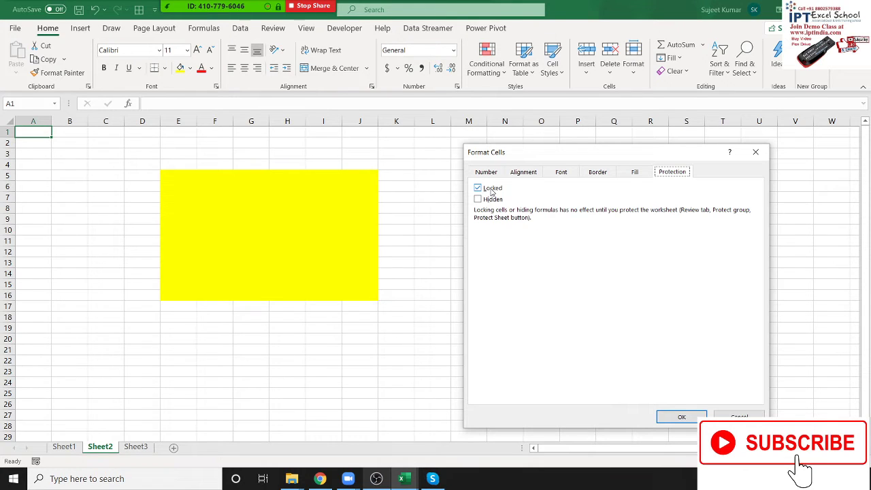
left_click(491, 193)
key("Return")
mouse_move(168, 175)
left_mouse_down()
mouse_move(337, 242)
mouse_move(353, 293)
left_mouse_up()
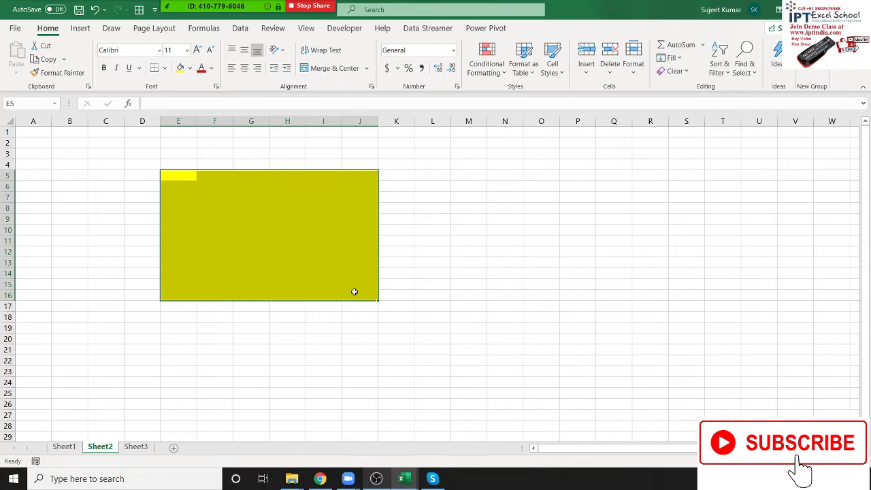
Unlock the yellow block E5:J16 by clearing Locked in Format Cells.
right_click(354, 294)
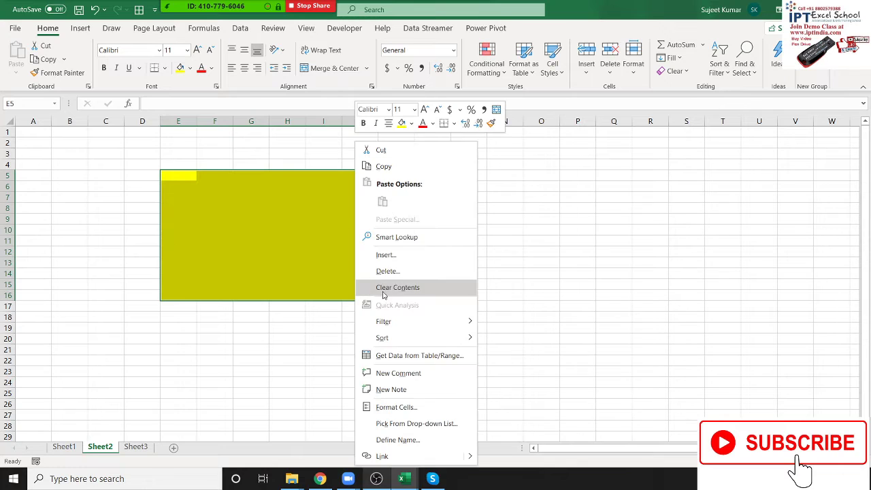
left_click(401, 407)
left_click(272, 223)
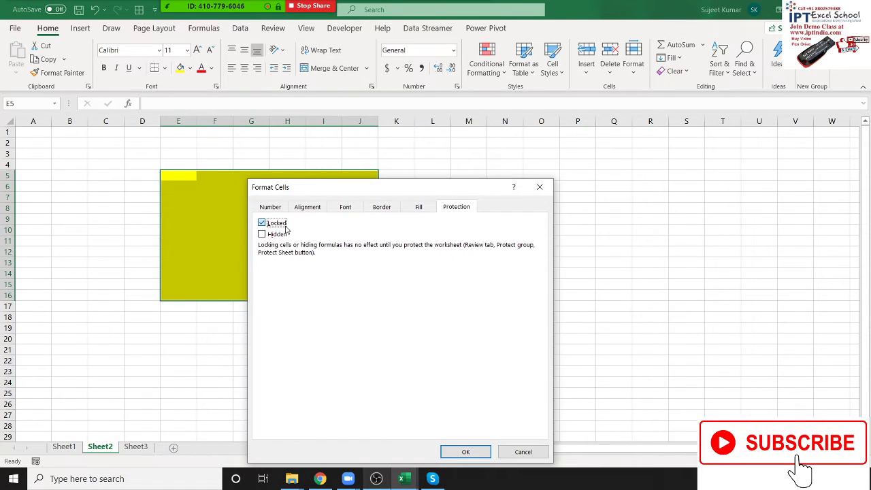
left_click(476, 456)
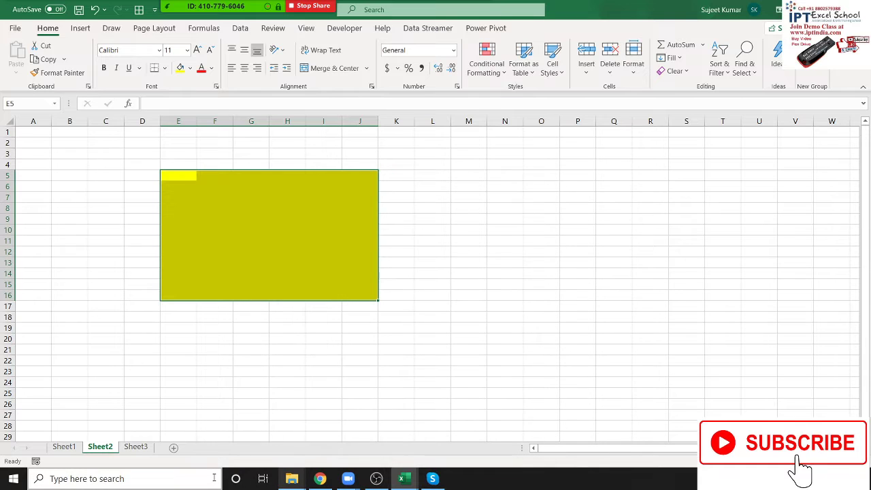
left_click(219, 330)
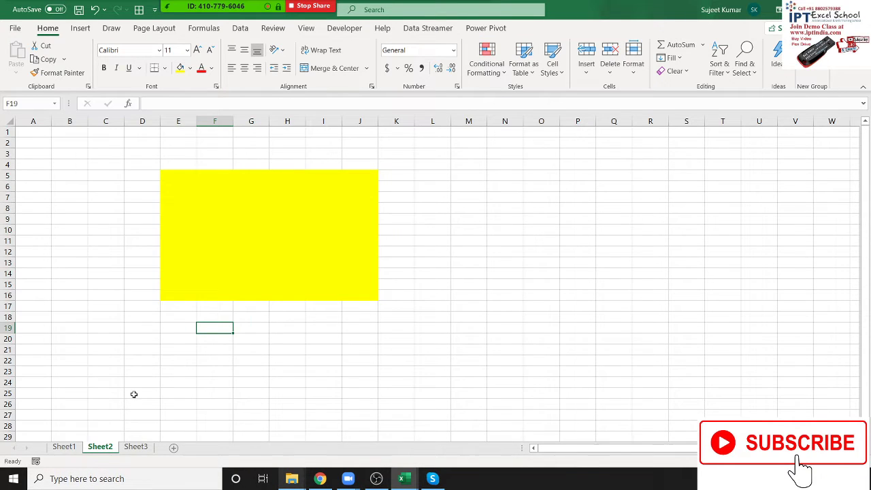
Protect Sheet2 and verify that a locked cell outside the block rejects edits.
right_click(100, 449)
left_click(139, 372)
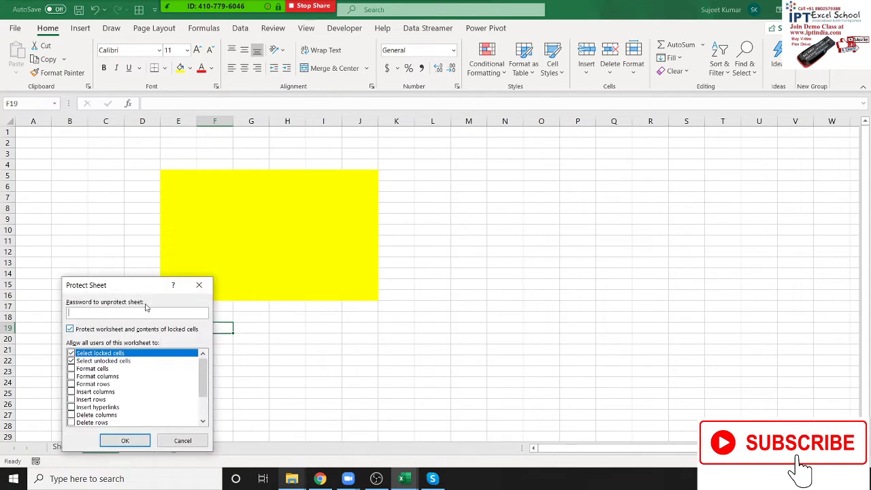
left_click_drag(140, 286, 510, 228)
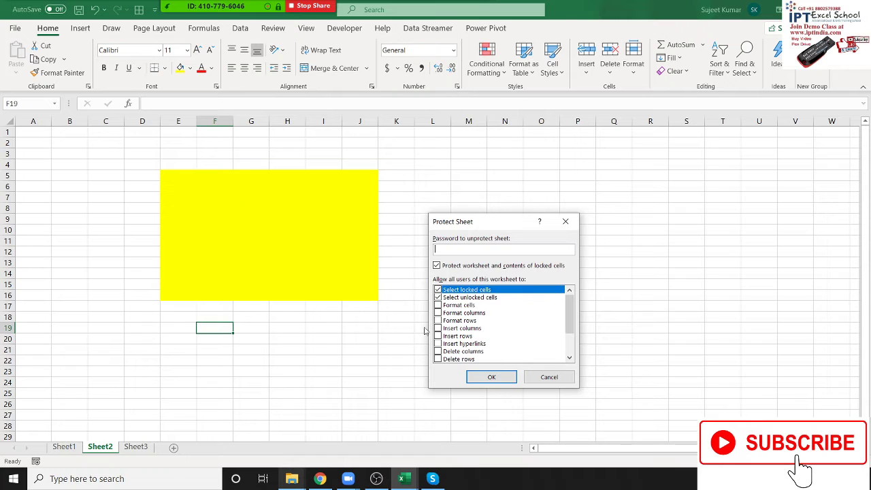
left_click(500, 381)
double_click(248, 370)
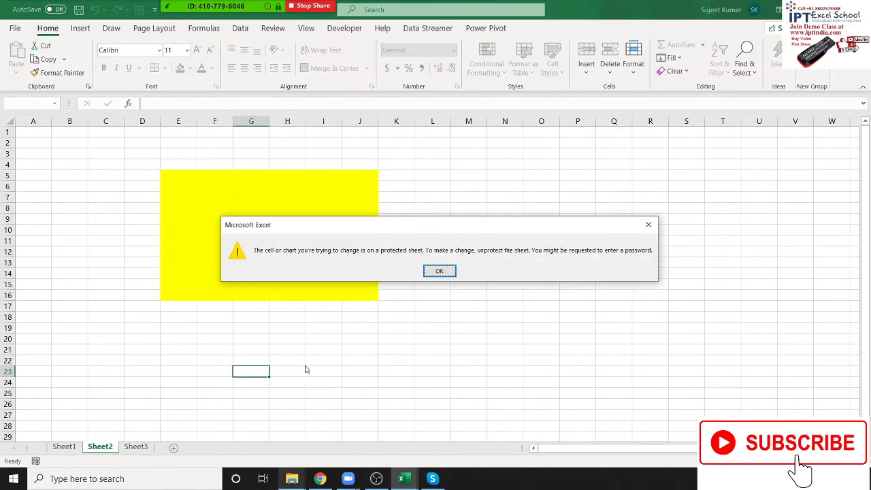
key("Return")
Enter 'saS' in I13 and 'ASA' in H15 inside the yellow block.
left_click(321, 257)
type("saS")
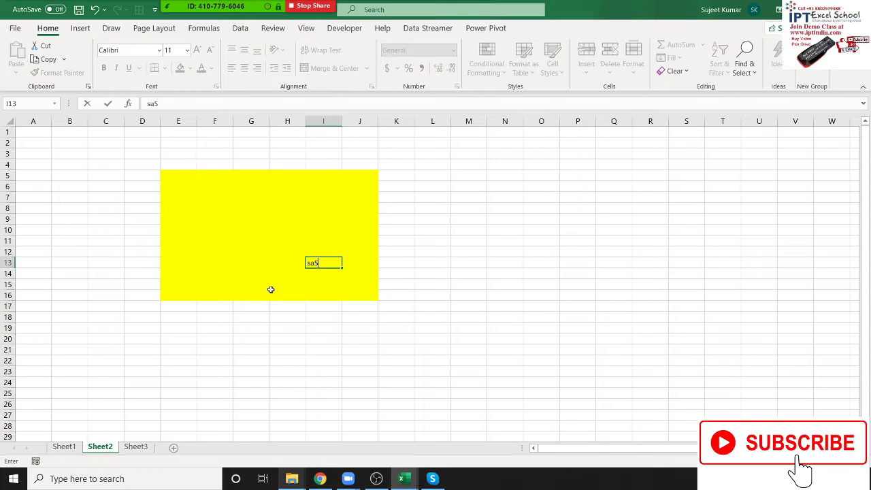
left_click(271, 286)
type("ASA")
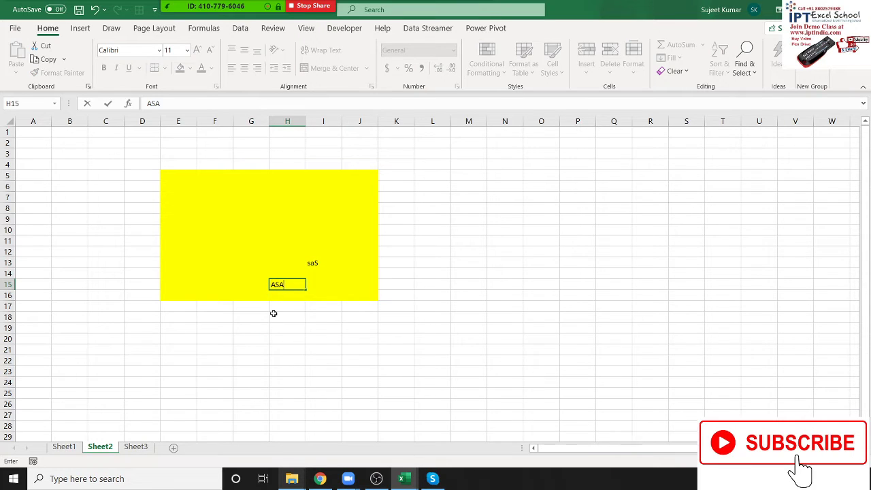
left_click(273, 313)
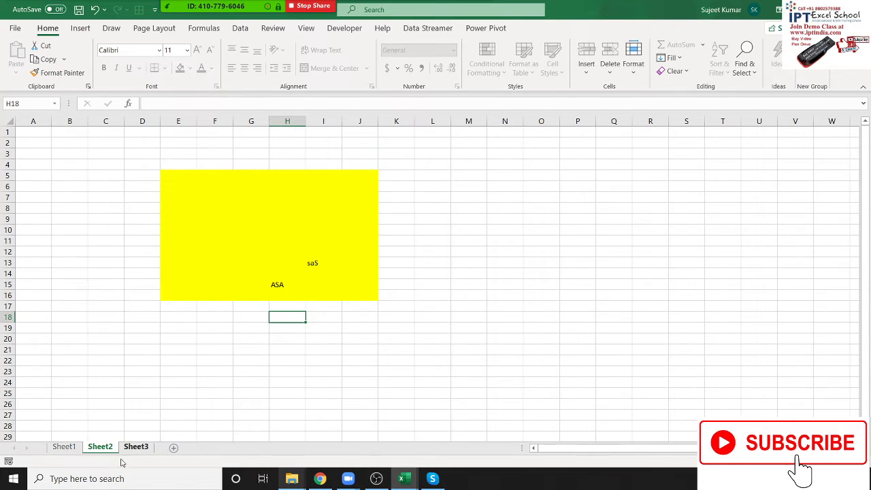
Fill E5:J18 on Sheet3 with red, then select all cells and open their context menu.
left_click(128, 447)
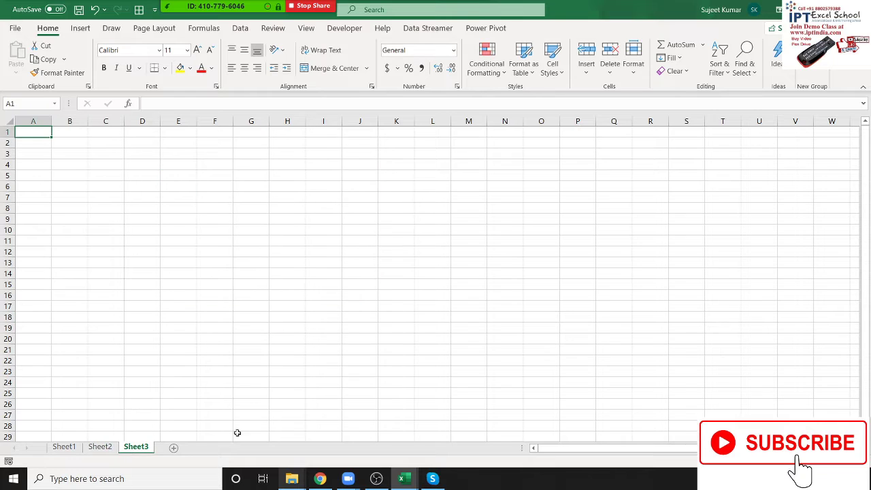
left_click_drag(178, 175, 360, 317)
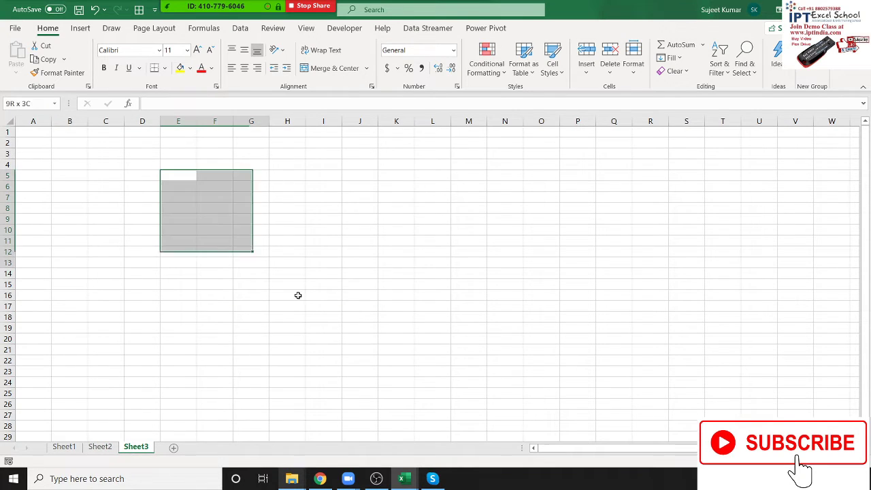
left_click(191, 68)
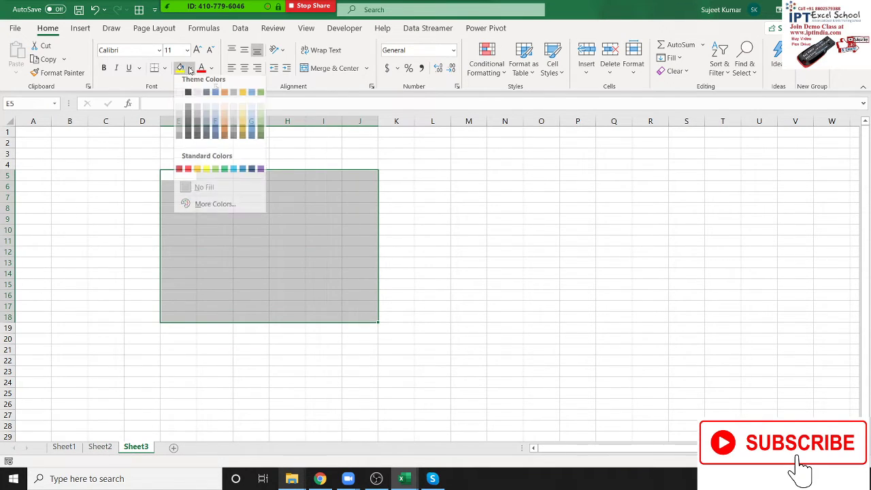
left_click(185, 174)
left_click(202, 199)
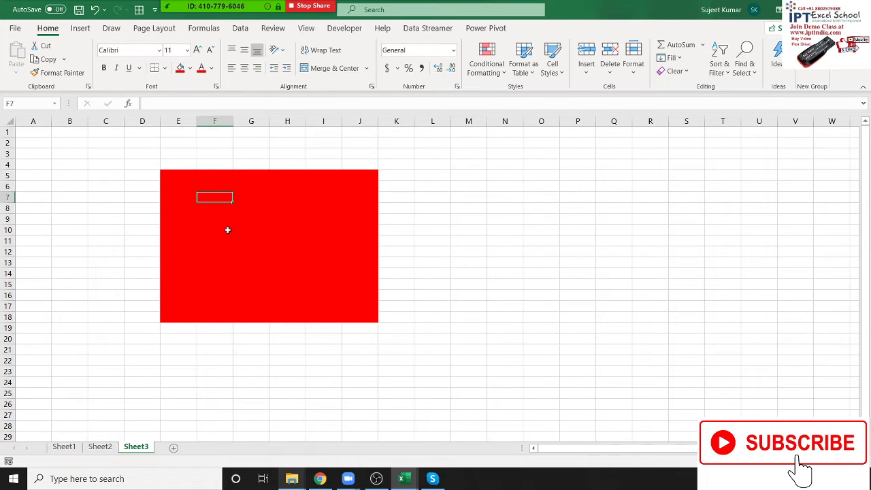
left_click(7, 123)
right_click(105, 220)
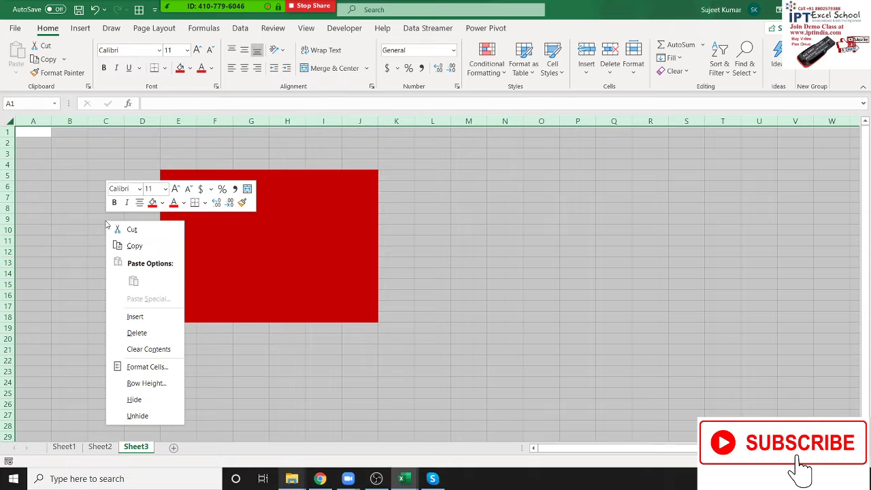
Clear the Locked protection setting for all cells on Sheet3.
left_click(147, 366)
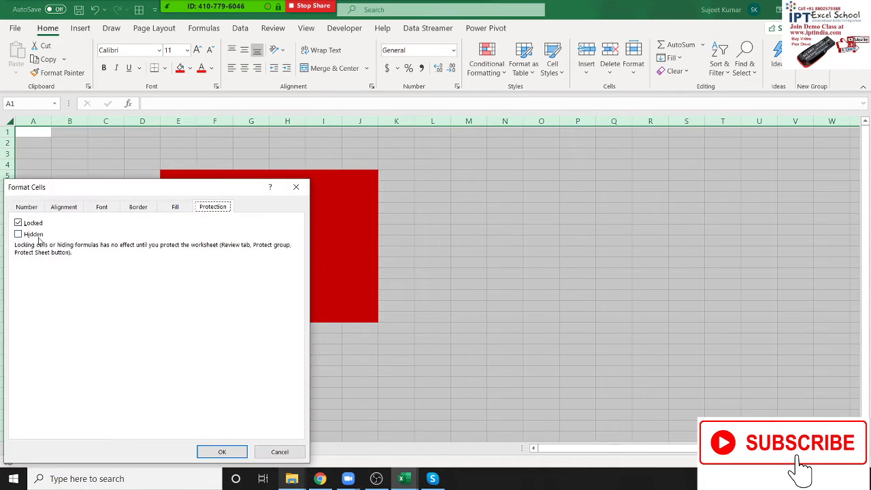
left_click(19, 223)
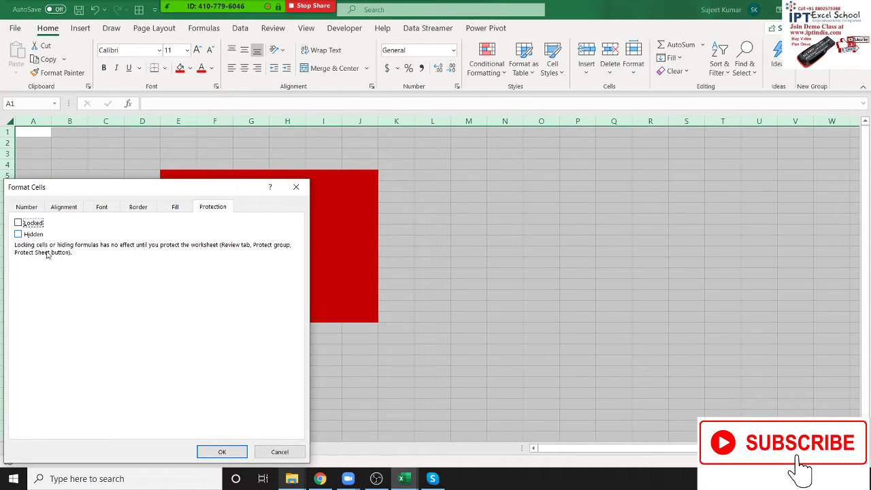
left_click(222, 452)
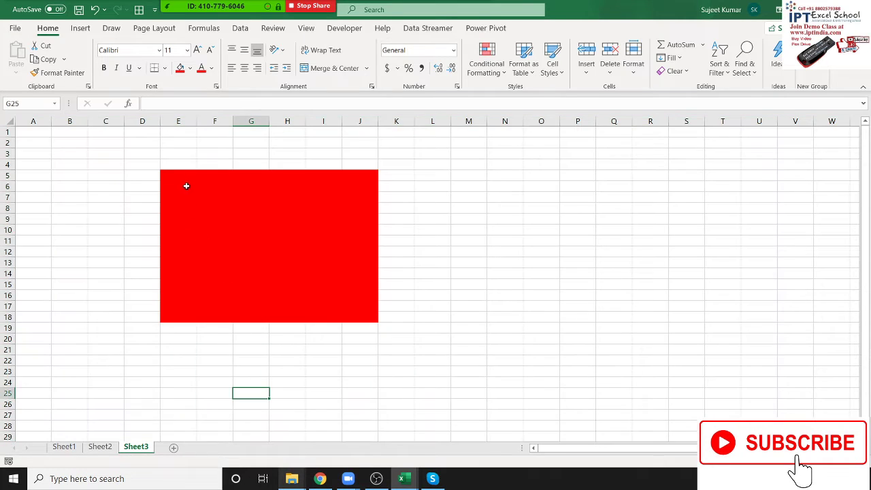
Turn Locked back on for the red block E5:J18.
left_click(181, 176)
left_click_drag(181, 176, 352, 313)
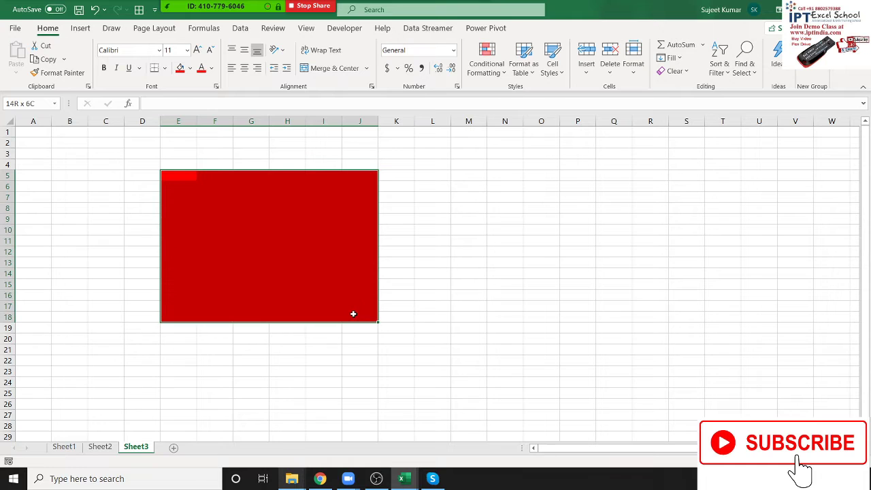
right_click(321, 288)
left_click(371, 408)
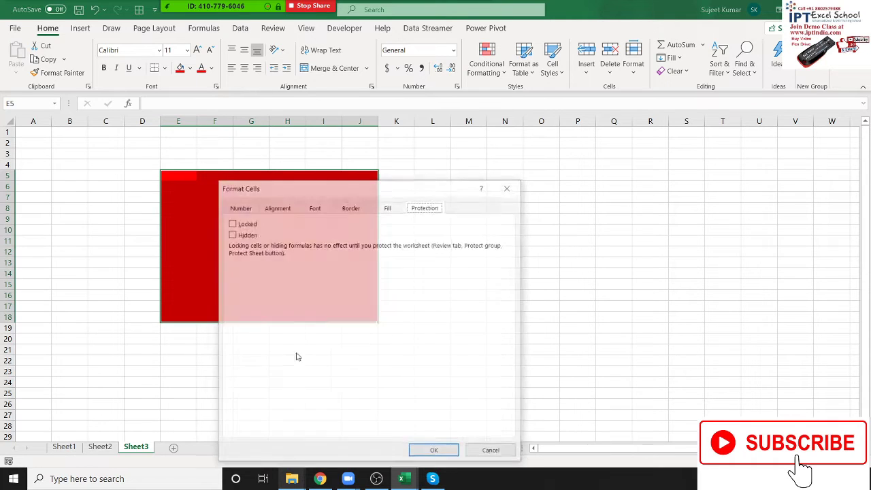
left_click(232, 223)
left_click(435, 452)
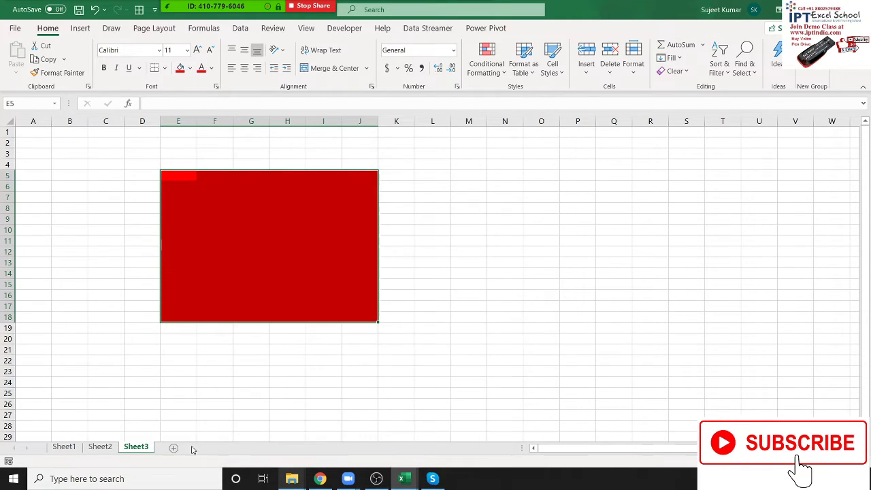
left_click(190, 384)
right_click(145, 448)
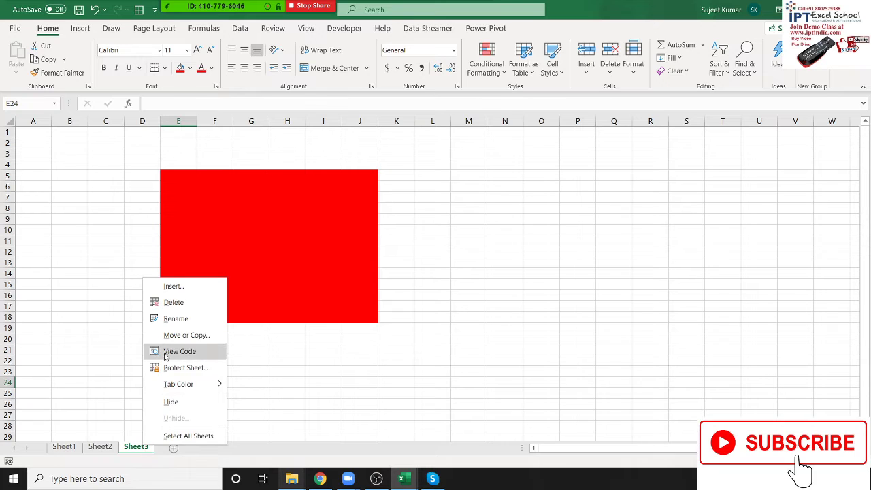
Protect Sheet3 with default settings and enter 'SDFDS' in unlocked cell C21.
left_click(170, 368)
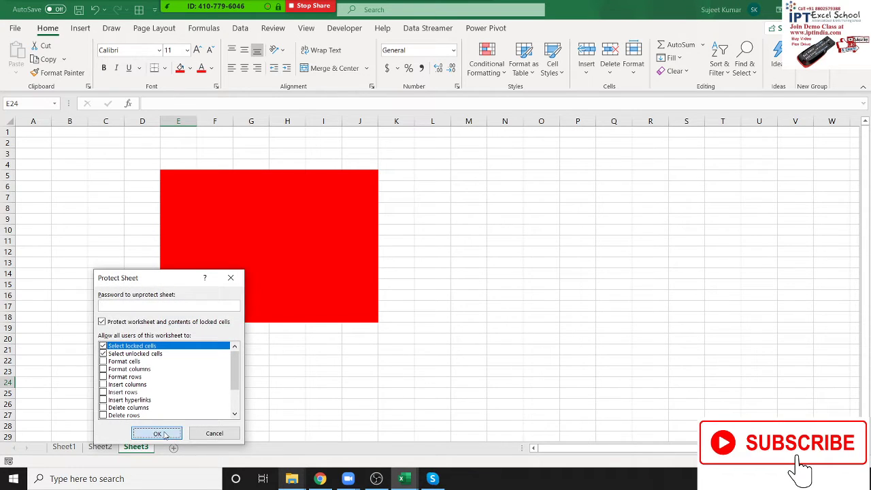
left_click(169, 433)
left_click(109, 346)
type("SDFDS")
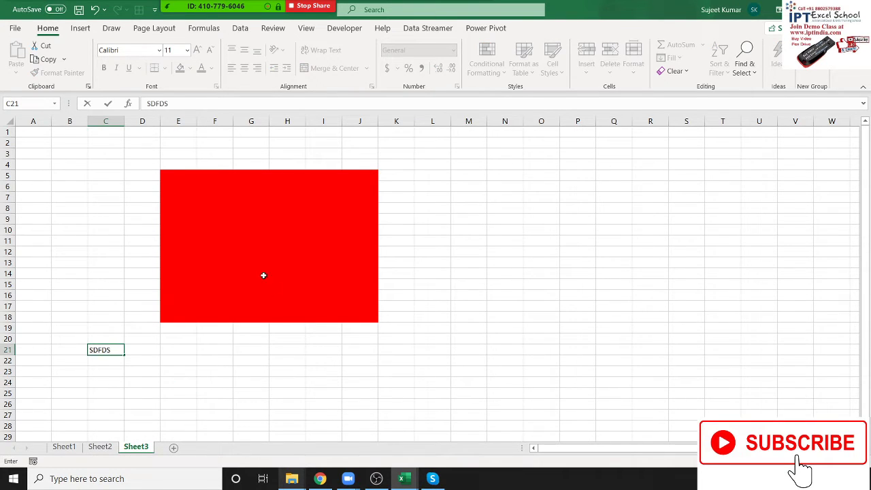
Confirm red-block cell G13 refuses edits, then add a blank Sheet4.
left_click(251, 261)
type("s")
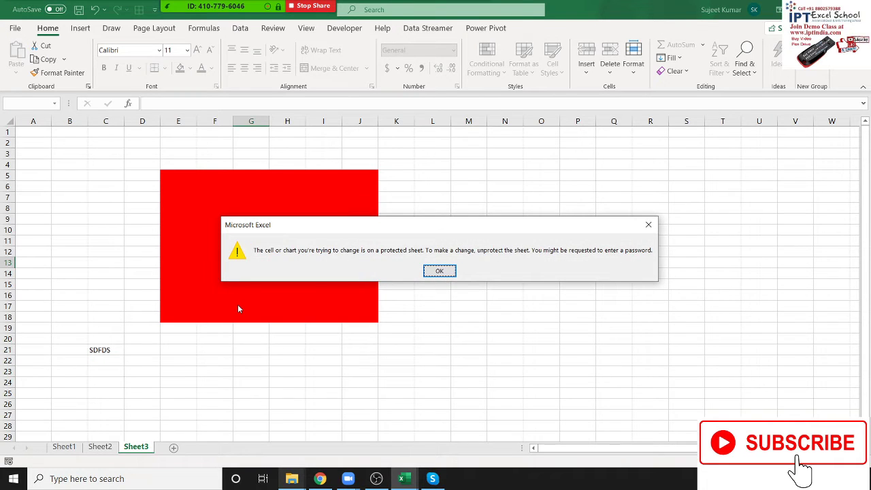
left_click(439, 271)
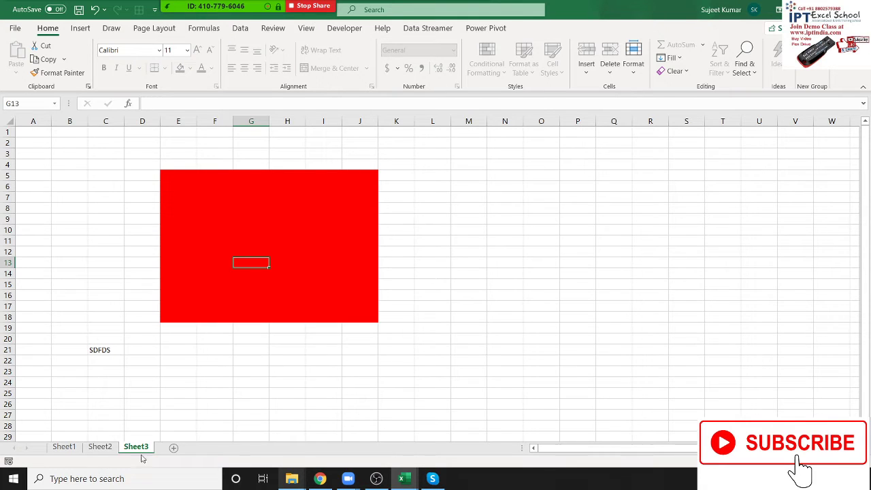
left_click(175, 450)
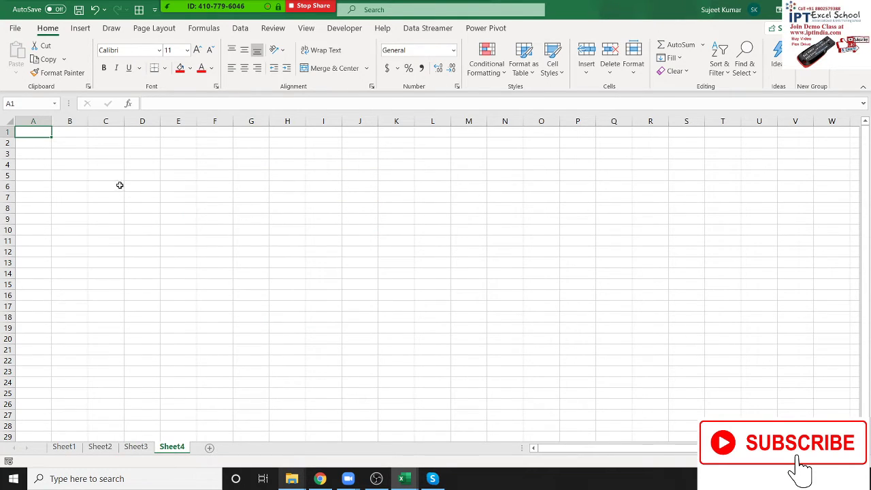
Enter the headers Name, Qty, MRP and Amt in A1:D1.
left_click(153, 168)
left_click_drag(153, 168, 354, 337)
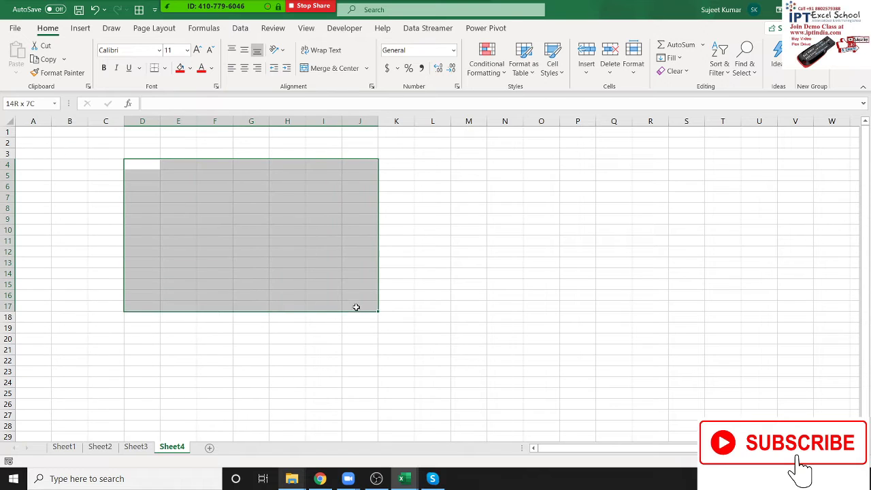
left_click(161, 218)
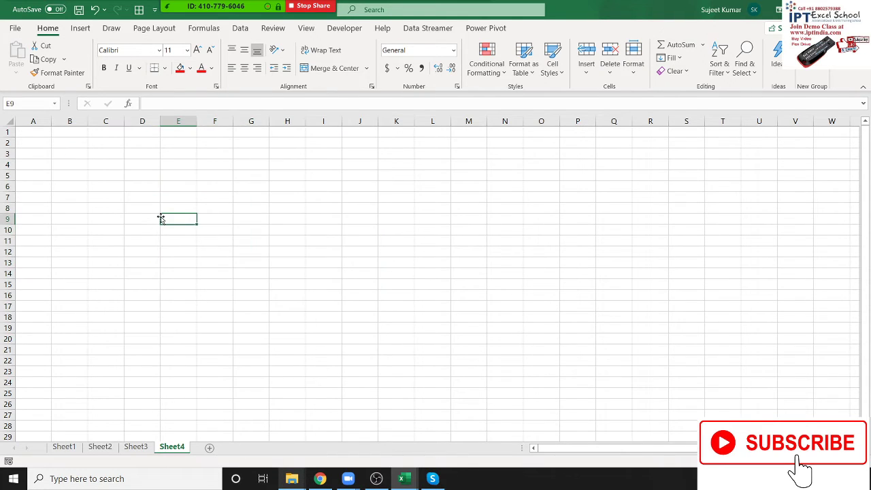
left_click(19, 129)
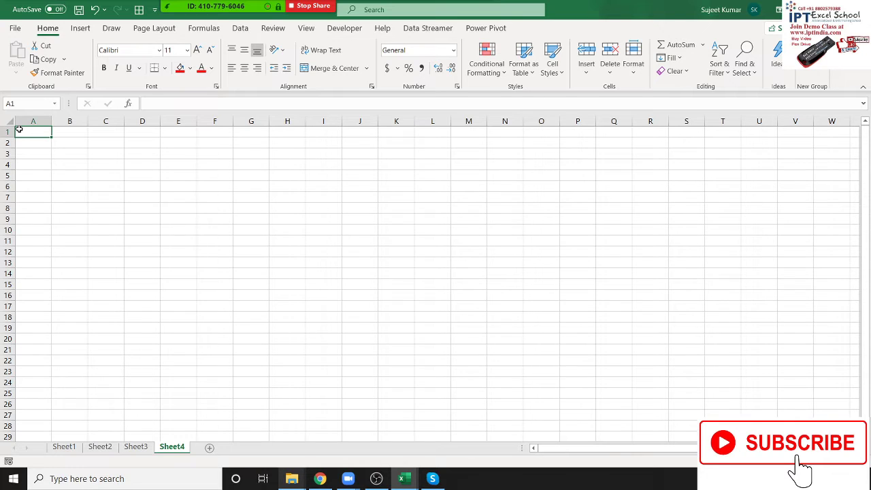
type("nA")
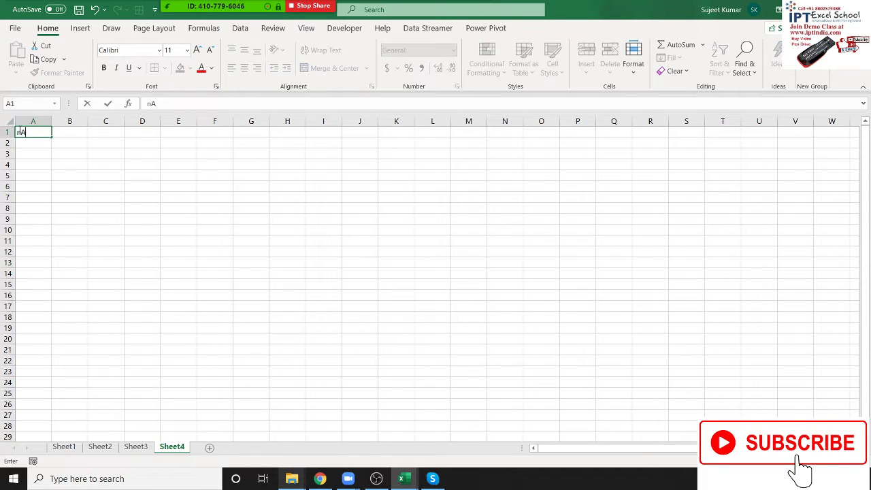
type("ME")
key("Tab")
type("Q")
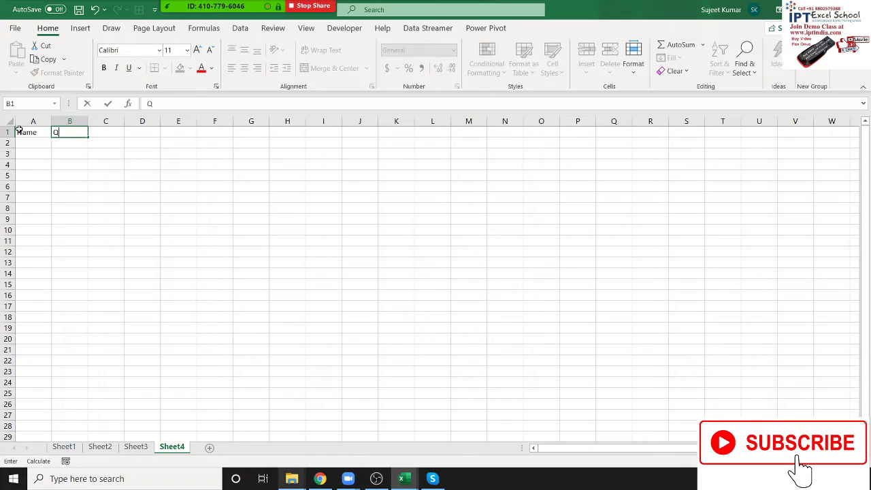
key("Tab")
type("MR")
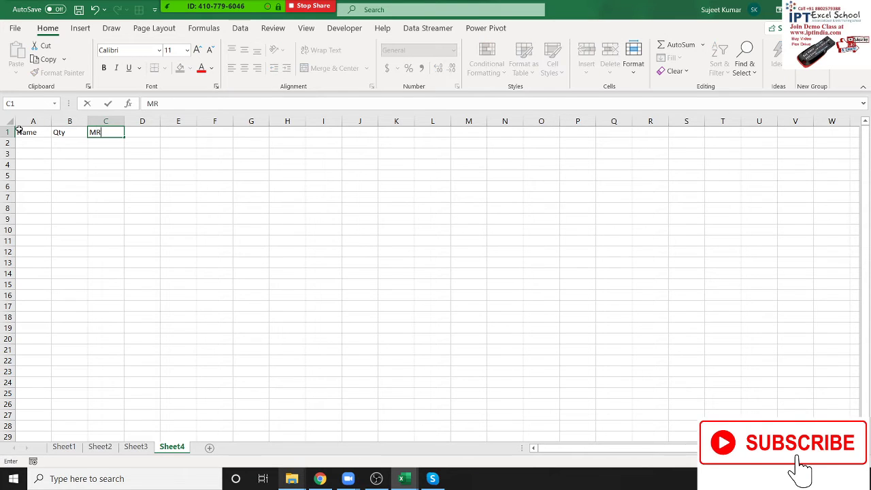
type("P")
key("Tab")
type("Amt")
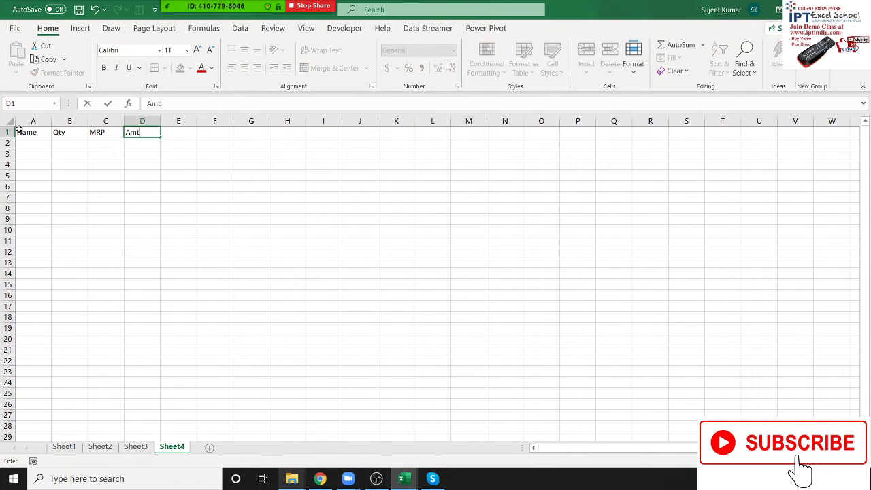
key("Return")
Enter the headers GST, Com, Total, Date and Time in E1:I1.
key("Tab")
key("Right")
key("Right")
key("Up")
key("Right")
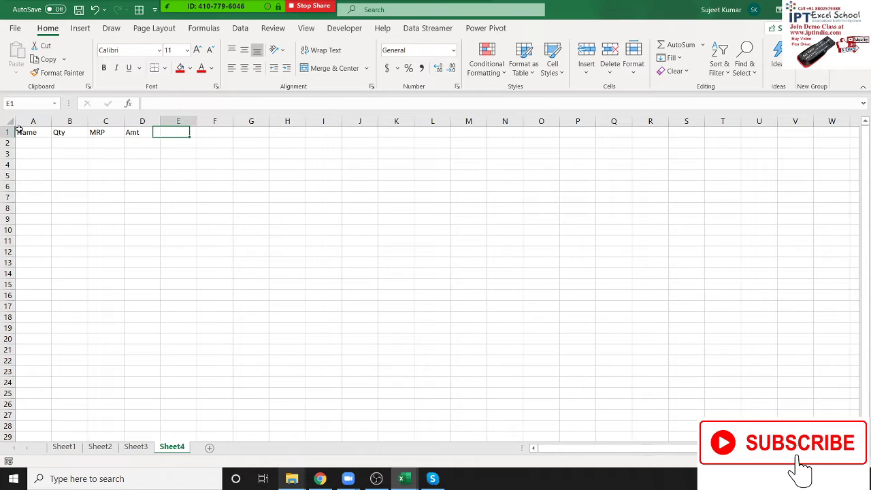
type("GST")
key("Tab")
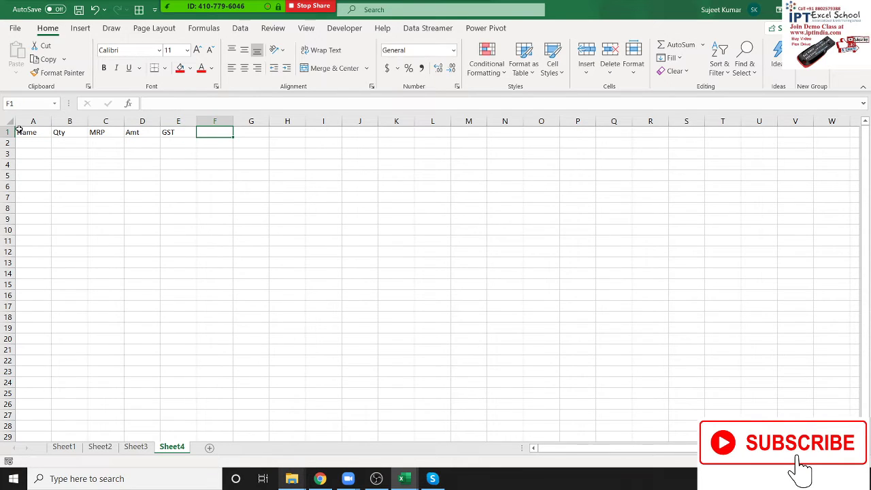
type("Com")
key("Tab")
type("Tota")
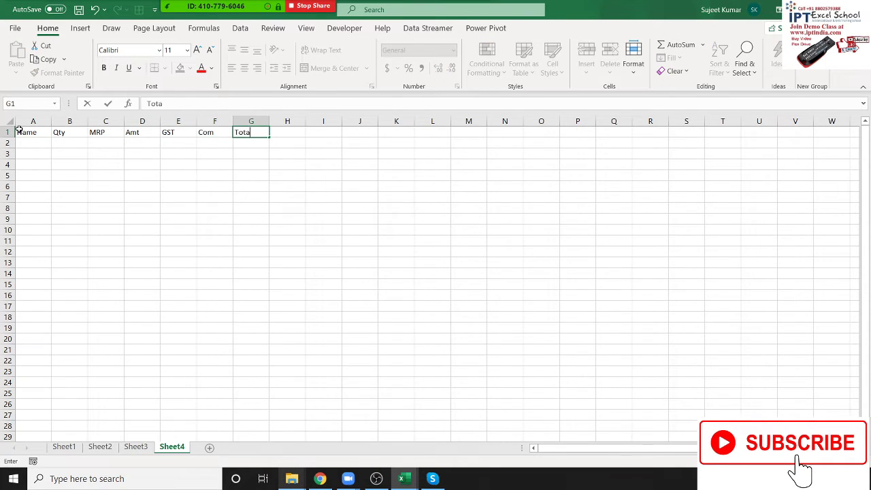
type("l")
key("Tab")
type("D")
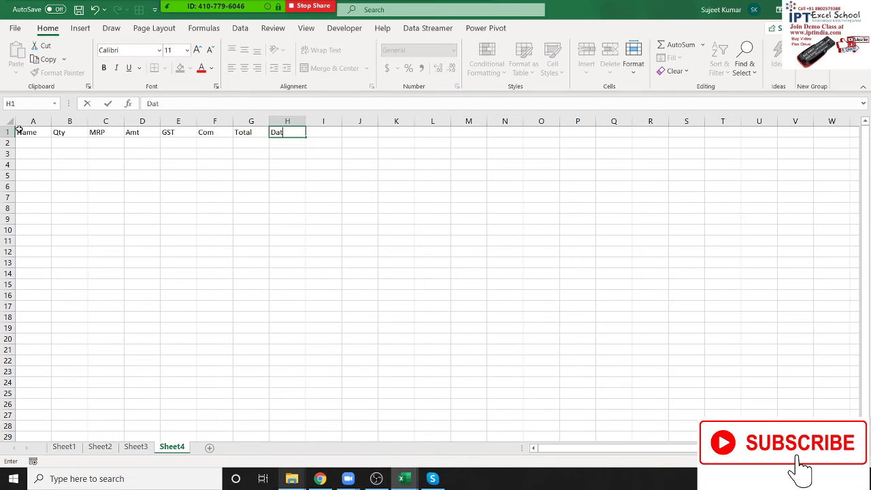
key("Tab")
key("shift+Tab")
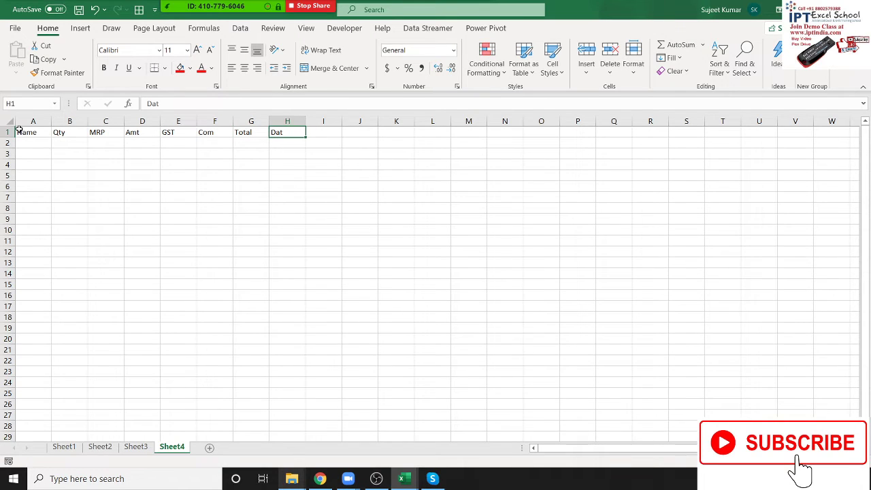
type("Date")
key("Tab")
type("Ti")
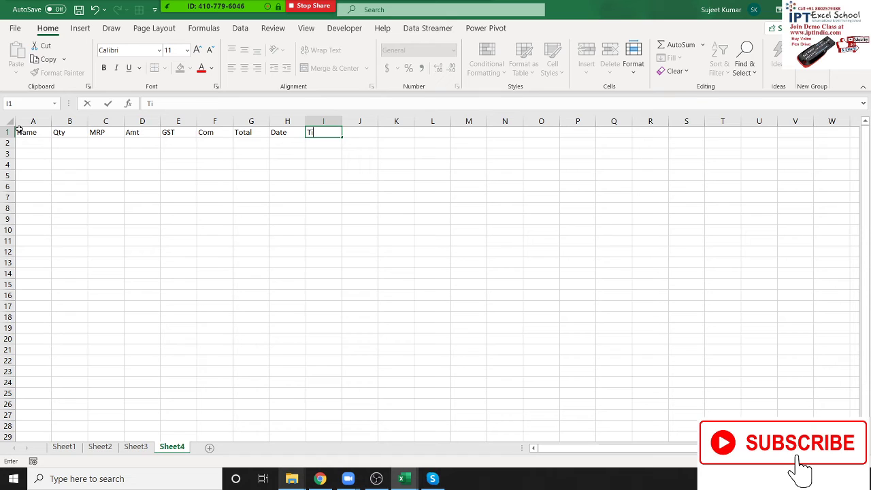
type("me")
key("Return")
Enter Amt as =B2*C2 in D2 and GST as =D2*2% in E2.
key("Left")
key("Left")
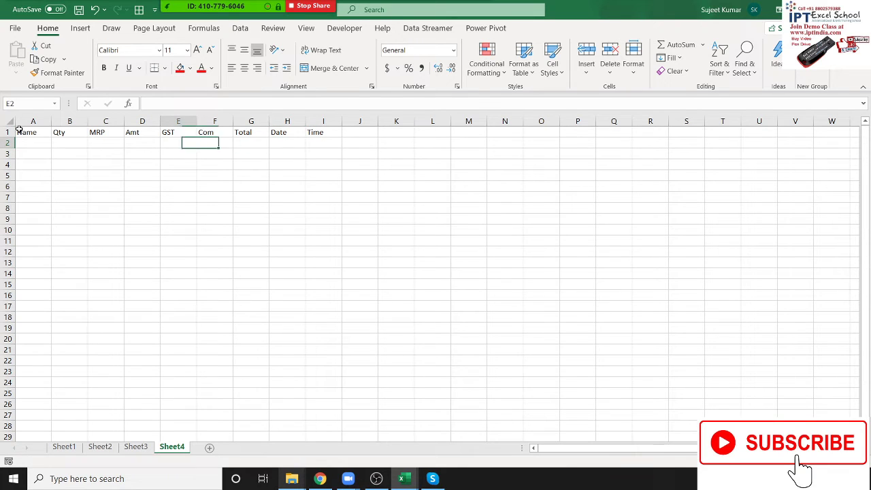
key("Left")
key("Left")
type("=")
key("Left")
key("Left")
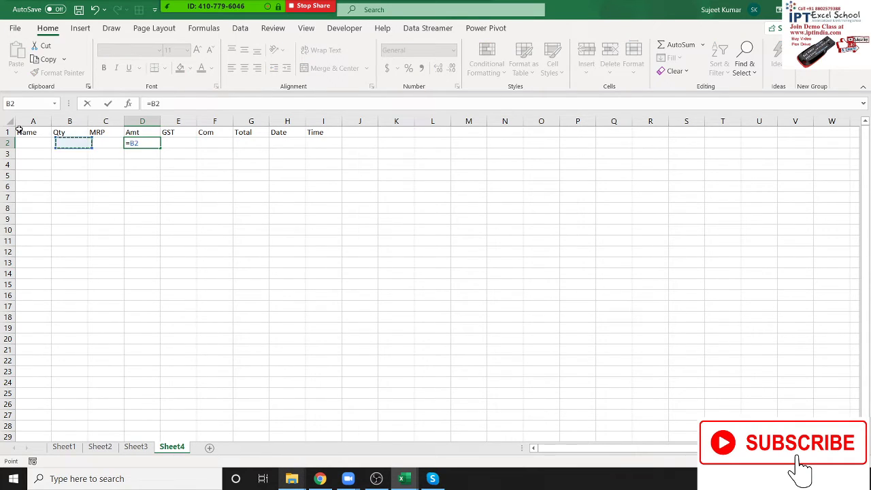
type("*")
key("Left")
key("Return")
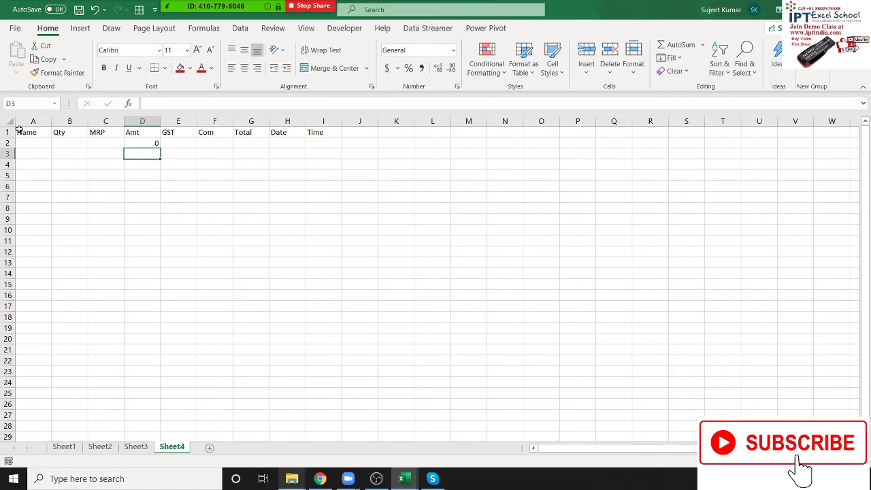
key("Up")
key("Right")
type("=")
key("Left")
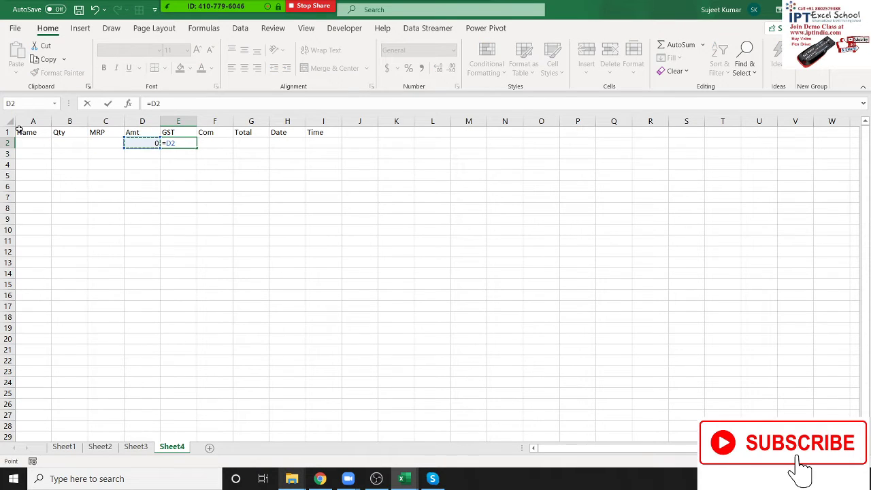
type("*2")
type("%")
key("Return")
Add the Com formula =D2*2% in F2 and AutoSum Total =SUM(D2:F2) in G2.
key("Up")
key("Right")
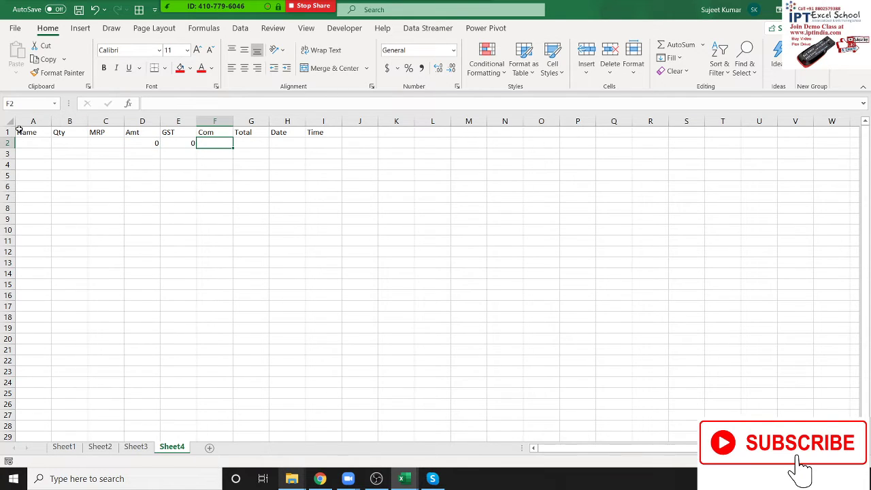
type("=")
key("Left")
key("Left")
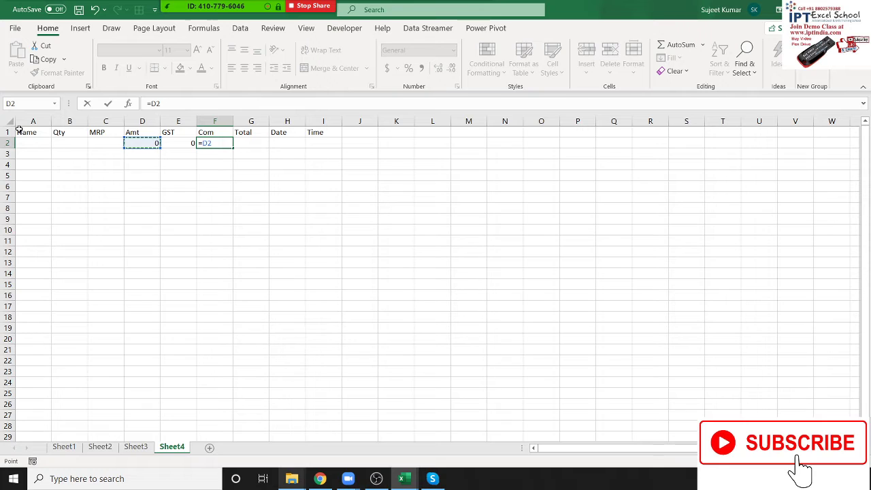
type("*")
type("%")
key("Return")
key("Up")
key("Right")
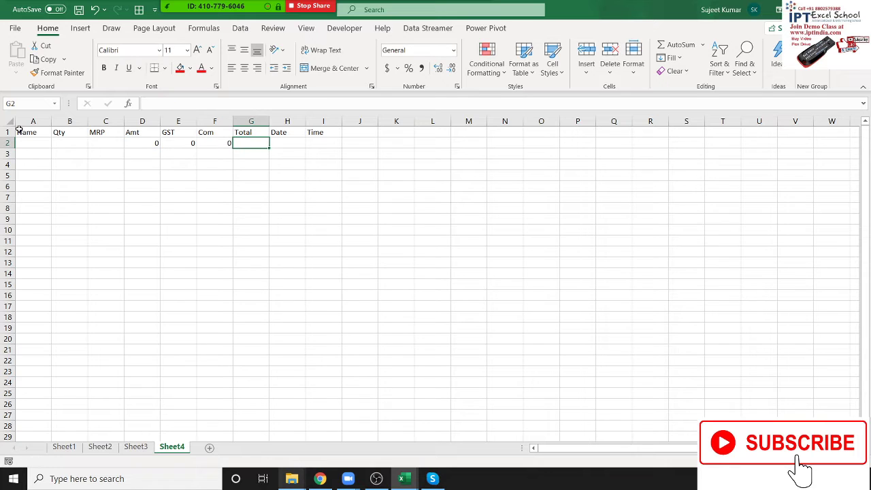
key("alt+equal")
Copy the D2:G2 formulas down through row 30 and check the copies.
key("Return")
key("Up")
key("shift+Left")
key("shift+Left")
key("shift+Left")
key("End")
scroll(19, 130, "down", 9)
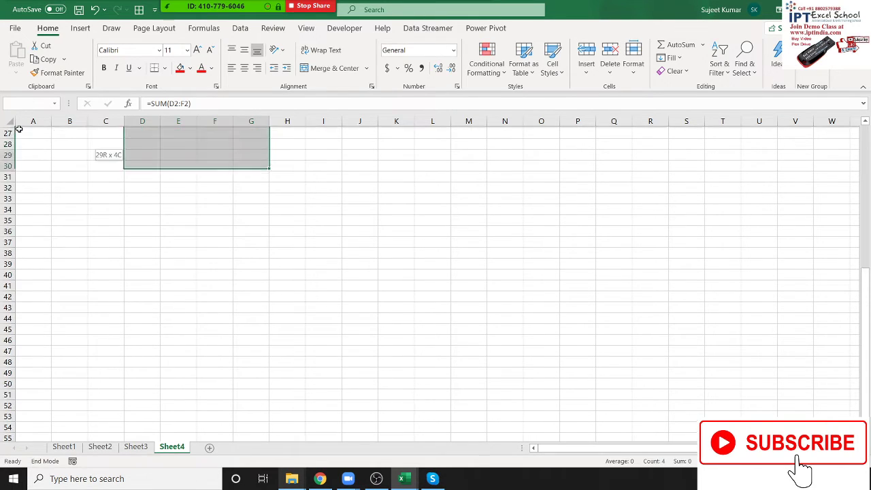
key("shift+Down")
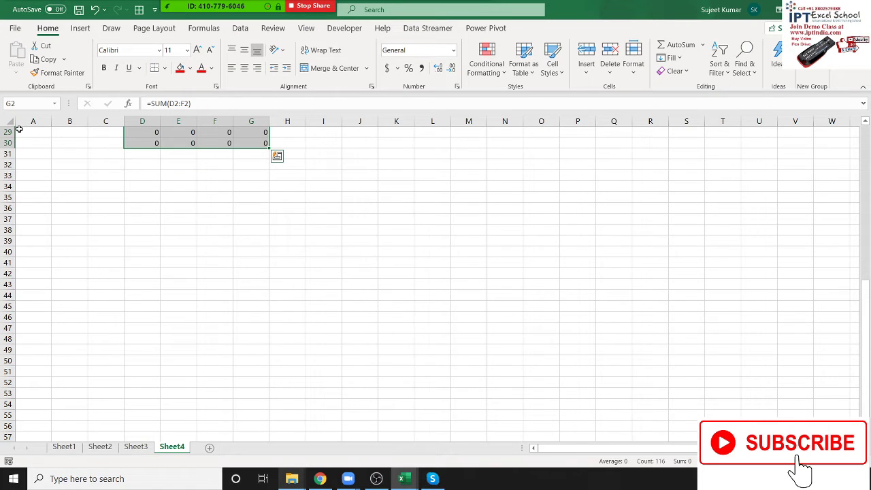
key("ctrl+Up")
key("Down")
key("Down")
key("Left")
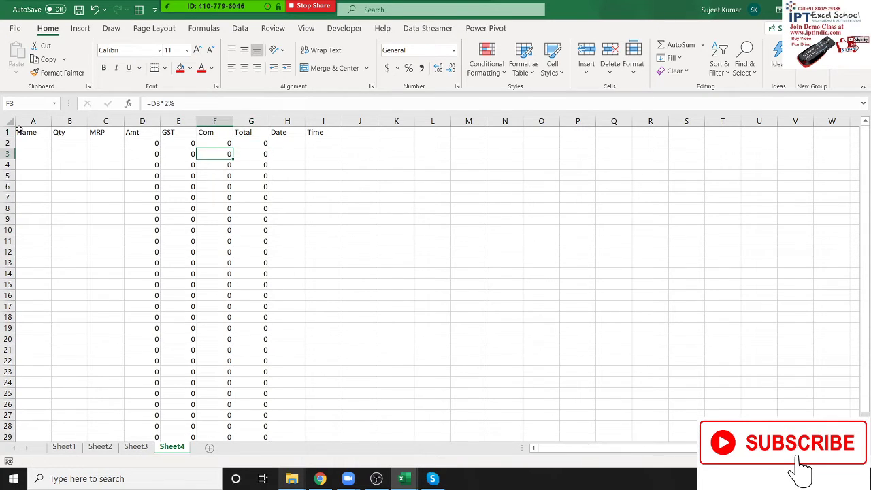
key("Left")
key("Left")
key("Left")
key("Up")
key("Up")
key("Right")
key("Right")
key("Right")
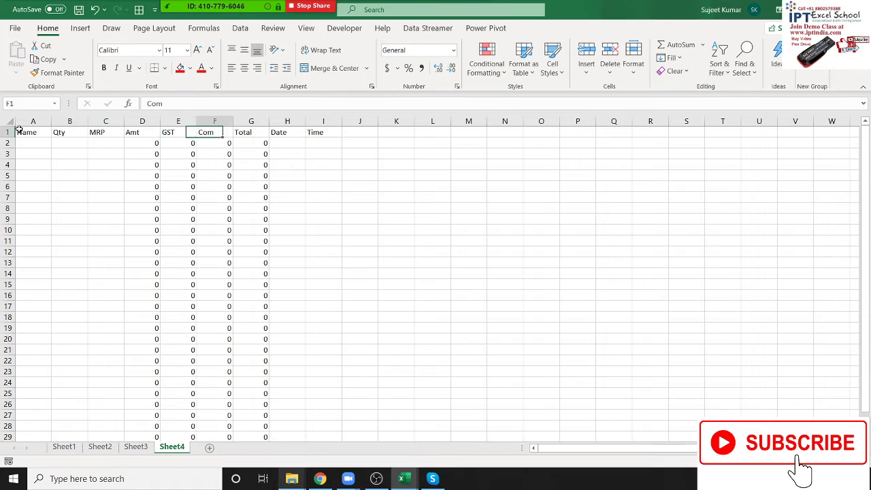
key("Left")
key("Left")
key("Left")
key("Left")
key("Left")
Enter a name, Qty 36 and MRP 96 in row 2.
key("Down")
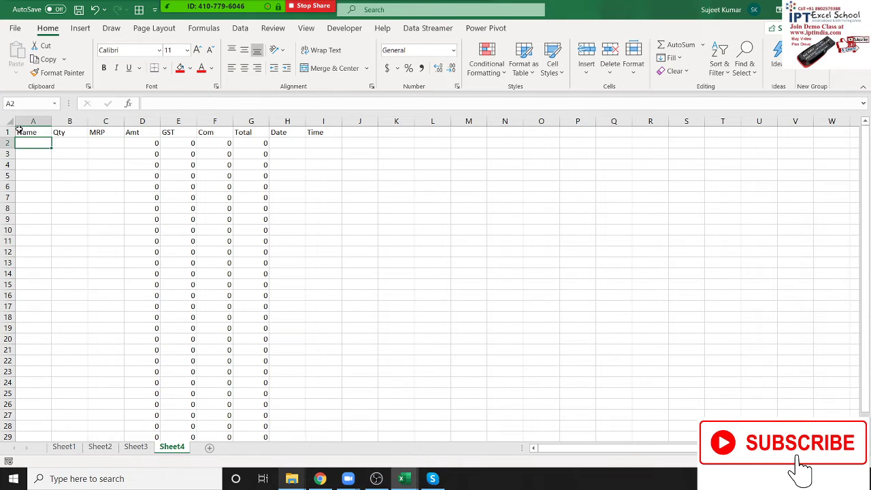
type("Puja")
key("Tab")
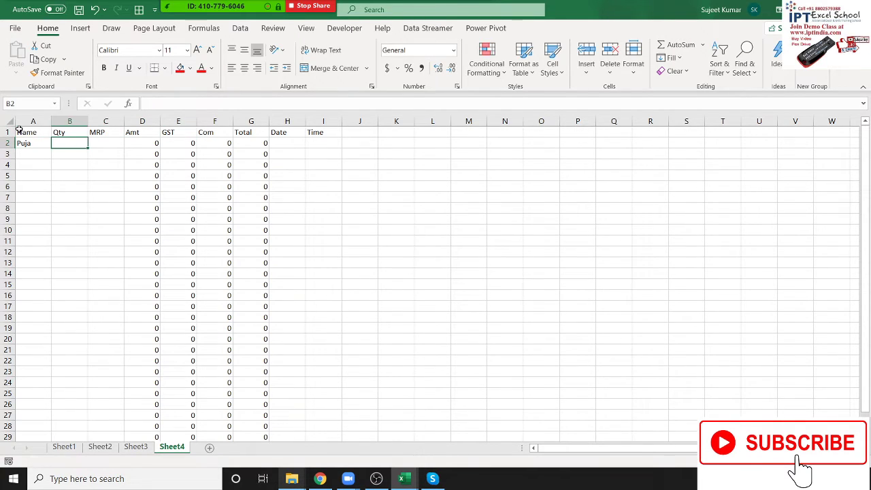
type("36")
key("Tab")
type("9")
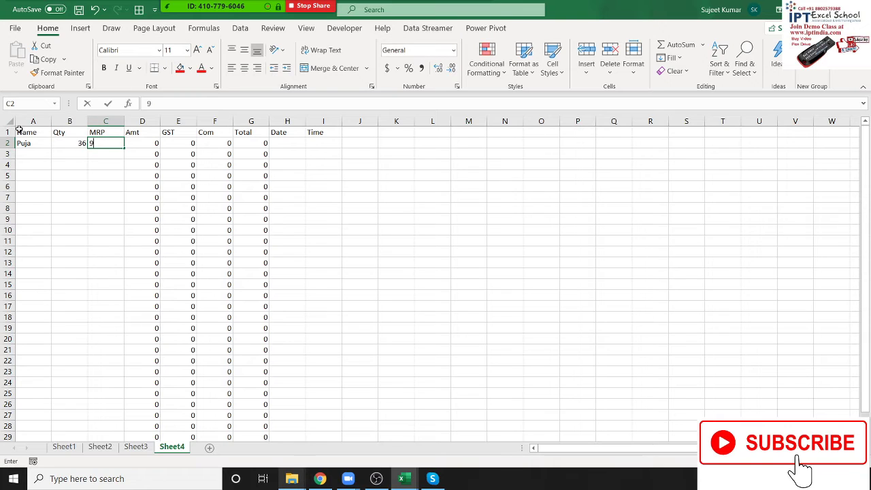
type("6")
key("Tab")
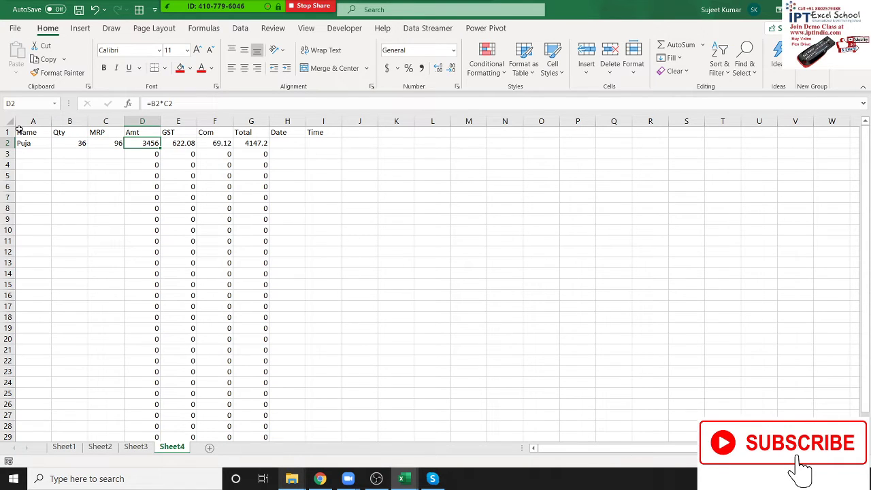
Stamp today's date into H2 (Date) and I2 (Time) with Ctrl+;.
key("Tab")
key("Tab")
key("Tab")
key("Tab")
key("Tab")
key("shift+Tab")
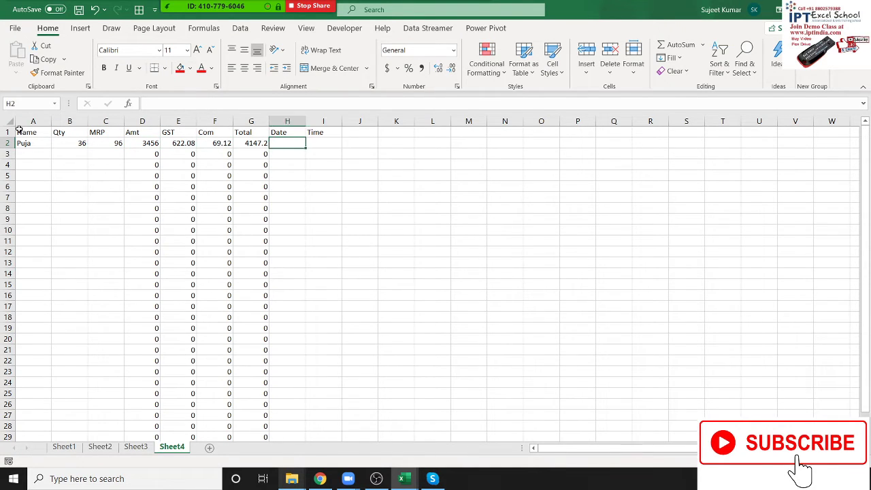
key("ctrl+semicolon")
key("Tab")
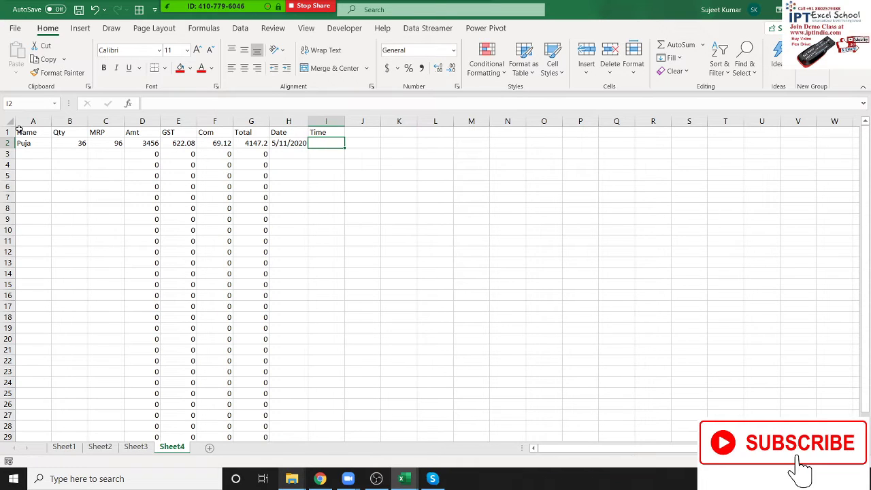
key("ctrl+semicolon")
Review the row 2 results (Amt 3456, Total 4147.2) and the row 3 formulas.
key("shift+Tab")
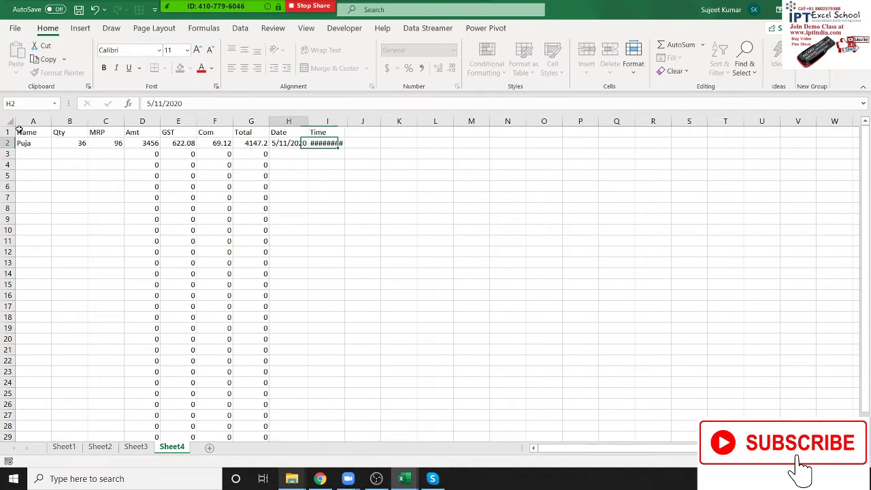
key("shift+Tab")
key("shift+Tab")
key("shift+Tab")
key("shift+Tab")
key("Tab")
key("Tab")
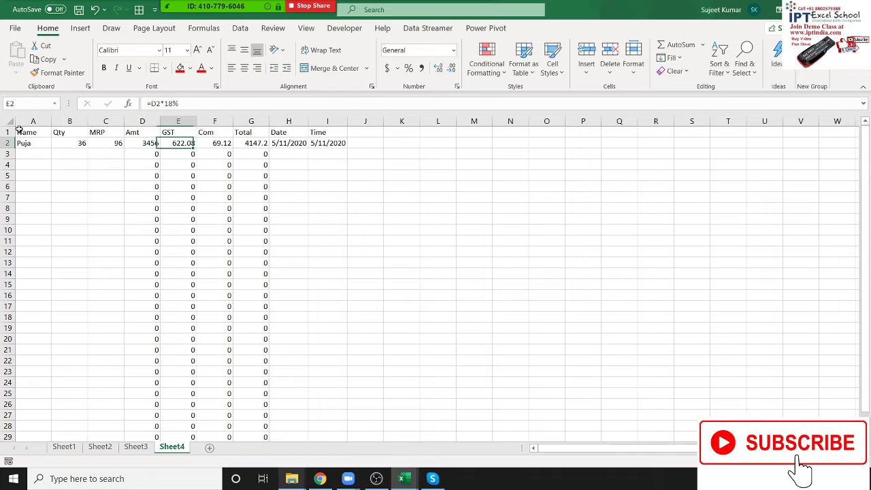
key("Tab")
key("Tab")
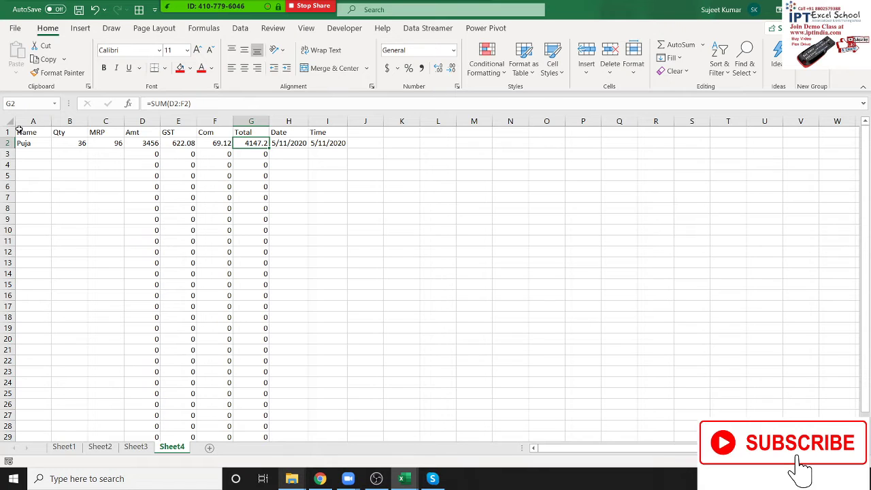
key("Down")
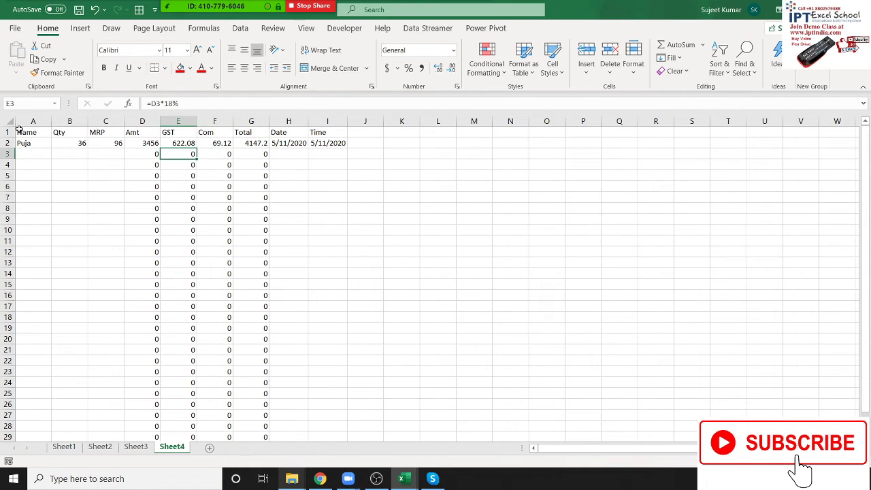
key("Left")
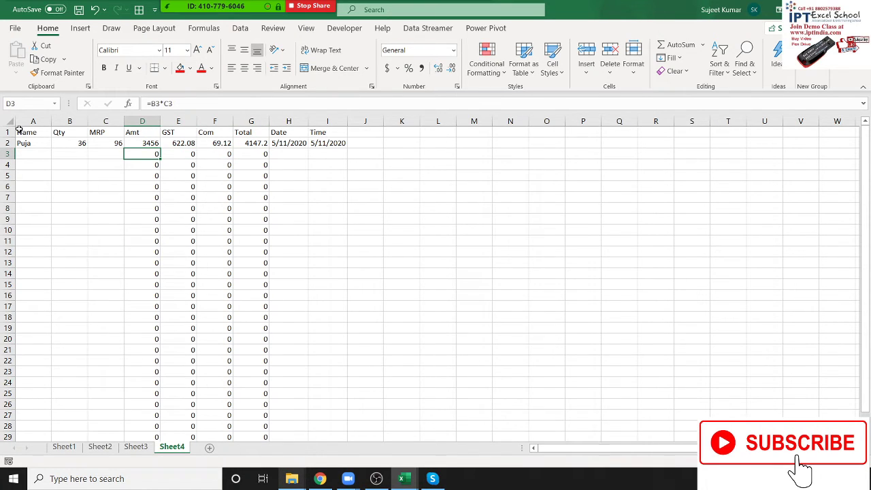
key("Up")
key("Right")
key("Right")
key("Right")
key("Right")
key("Left")
key("Left")
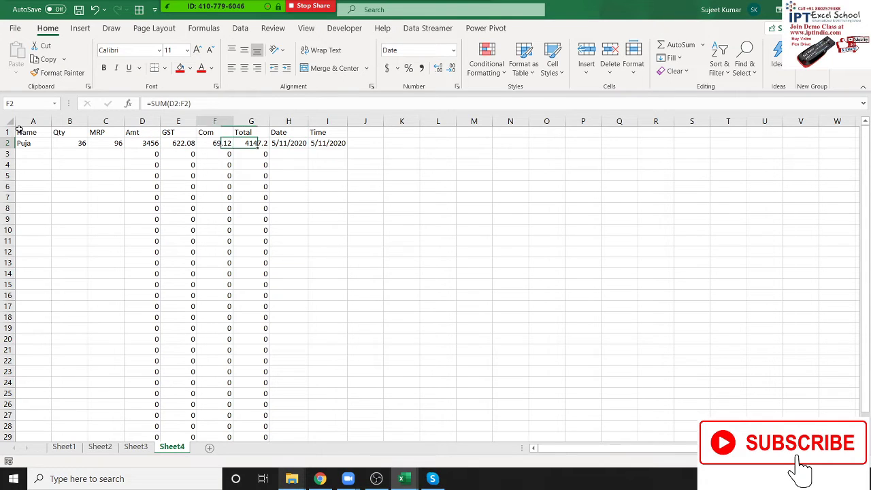
key("Left")
key("Left")
key("Left")
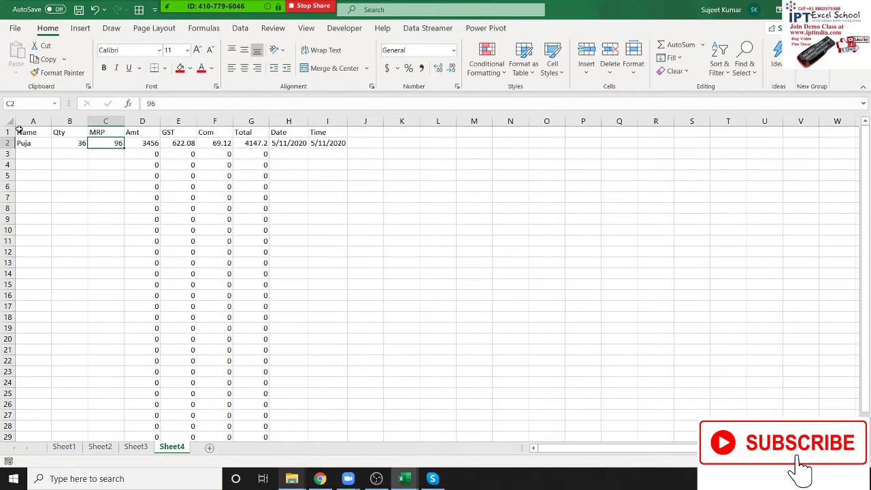
key("Left")
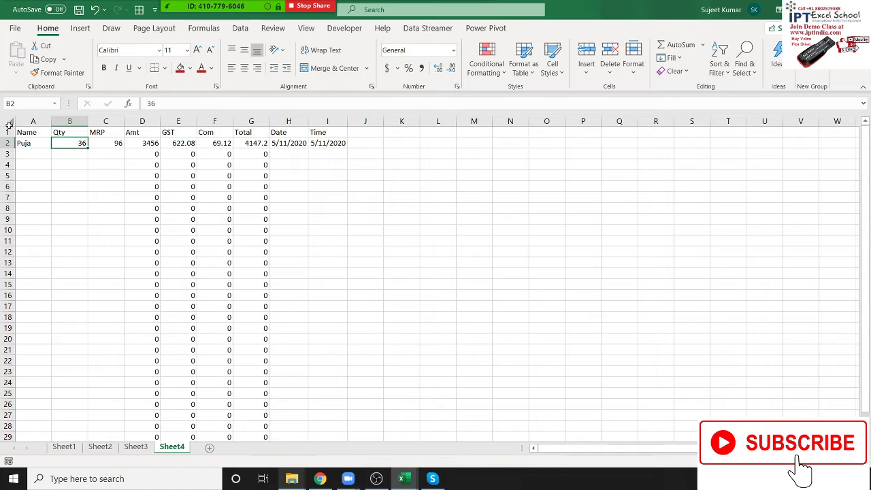
Clear Locked in Format Cells > Protection for the whole of Sheet4.
left_click(8, 123)
right_click(75, 172)
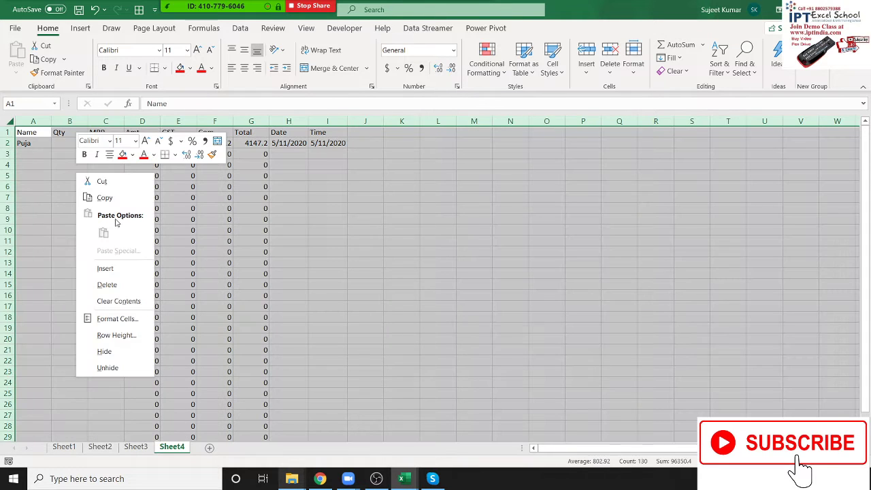
left_click(117, 318)
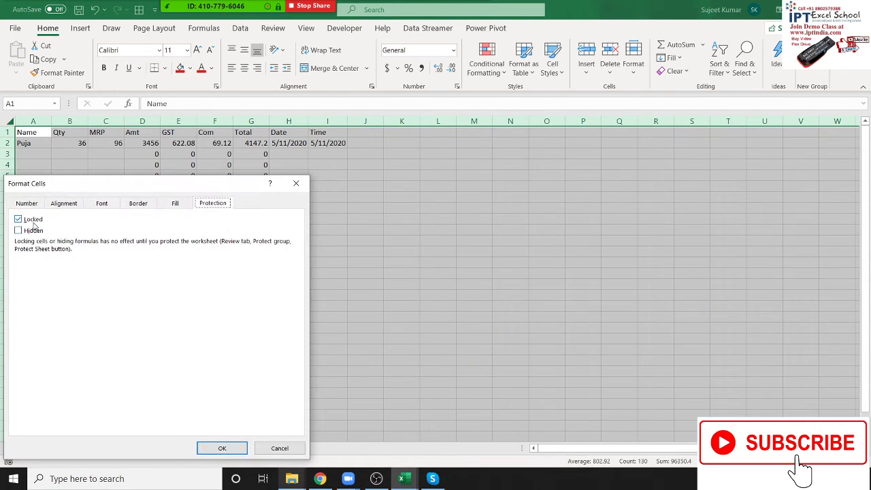
key("alt+l")
left_click(225, 448)
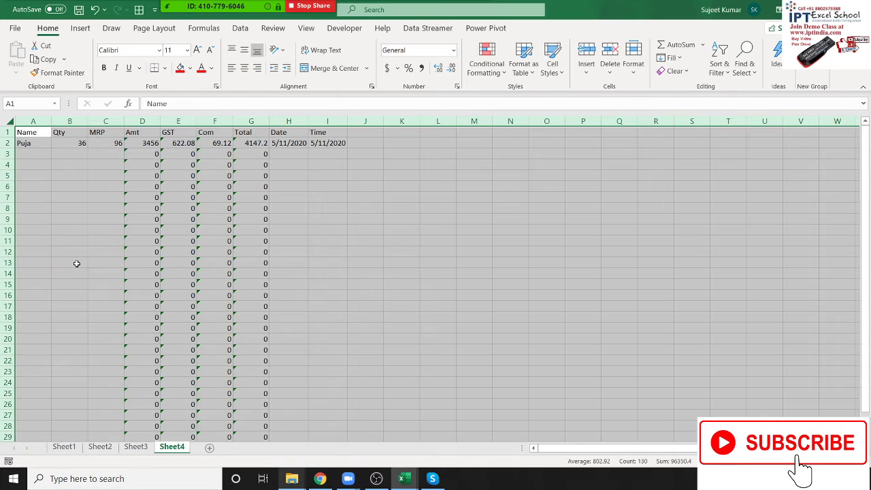
Check the unprotected-formula warning on D2 and select columns D and E.
left_click(73, 263)
left_click(139, 142)
left_click(113, 144)
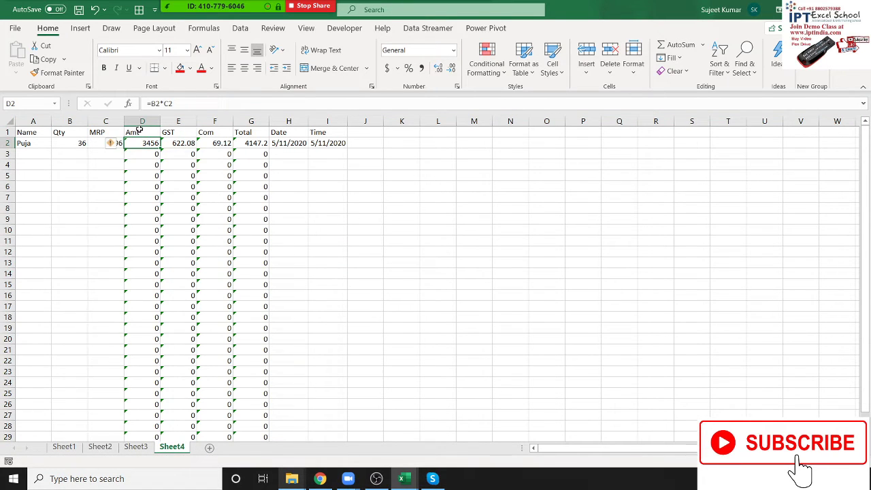
left_click_drag(142, 122, 251, 121)
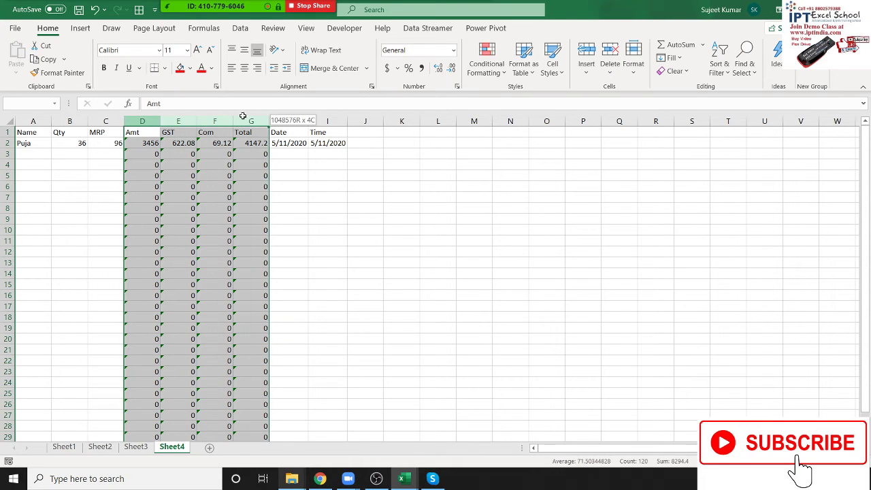
Turn the Locked setting back on for columns D:G in Format Cells.
right_click(252, 167)
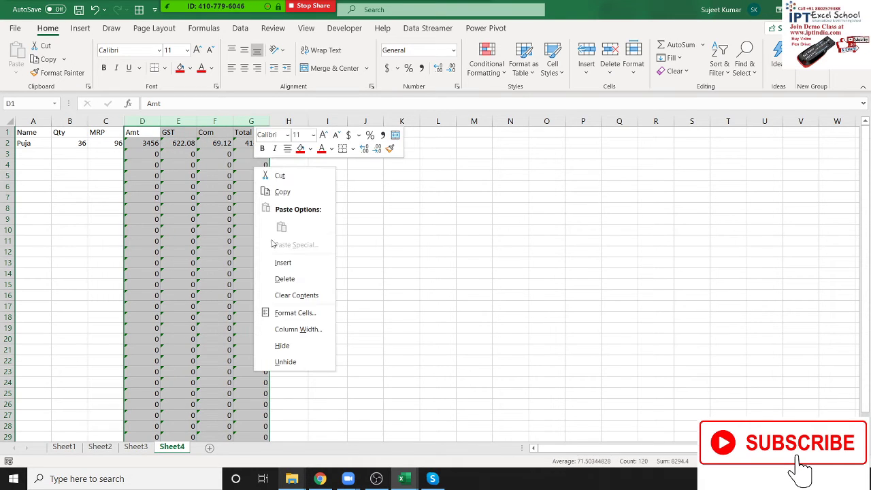
left_click(308, 313)
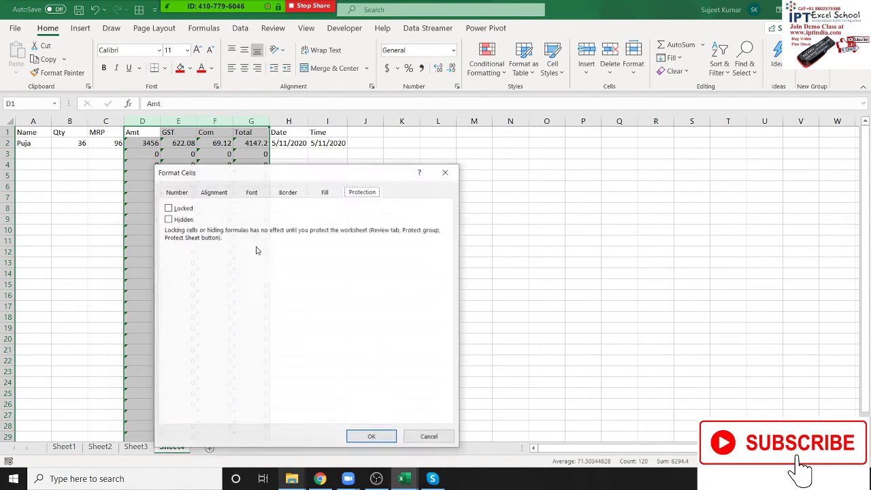
left_click(184, 208)
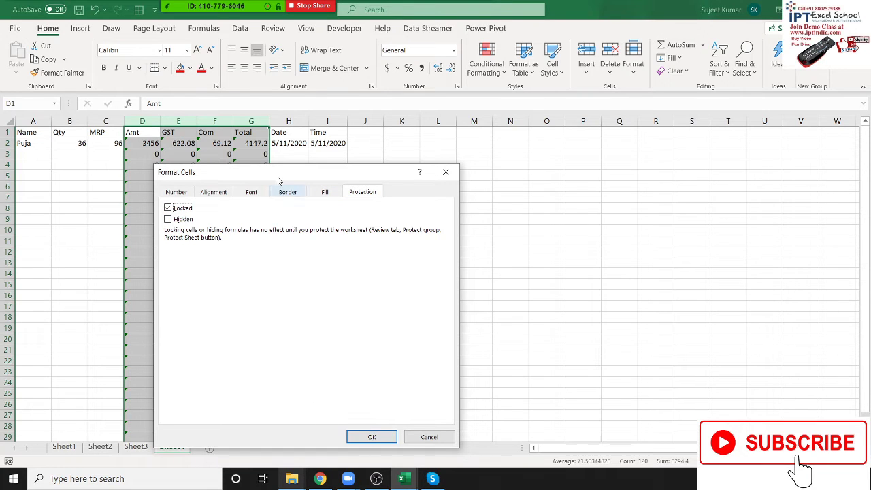
left_click_drag(282, 177, 542, 138)
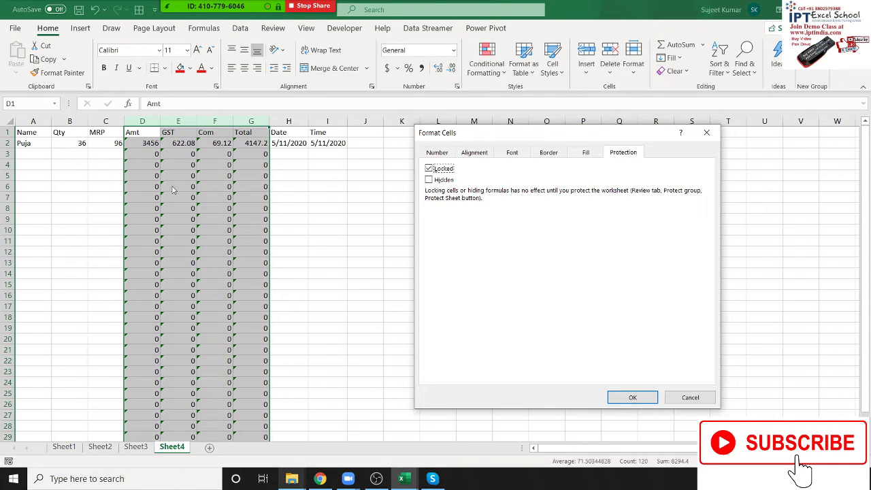
left_click(625, 400)
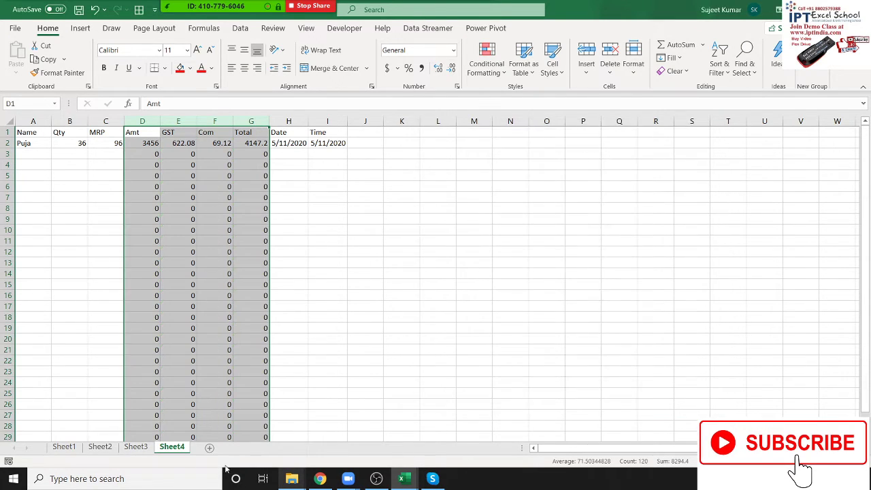
Protect Sheet4 with 'Select locked cells' turned off so only unlocked cells are selectable.
right_click(176, 447)
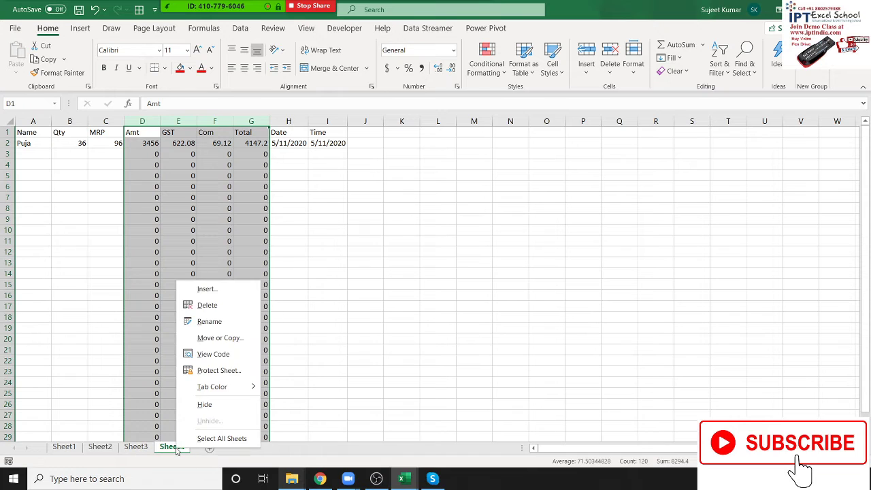
left_click(217, 370)
left_click_drag(182, 288, 491, 230)
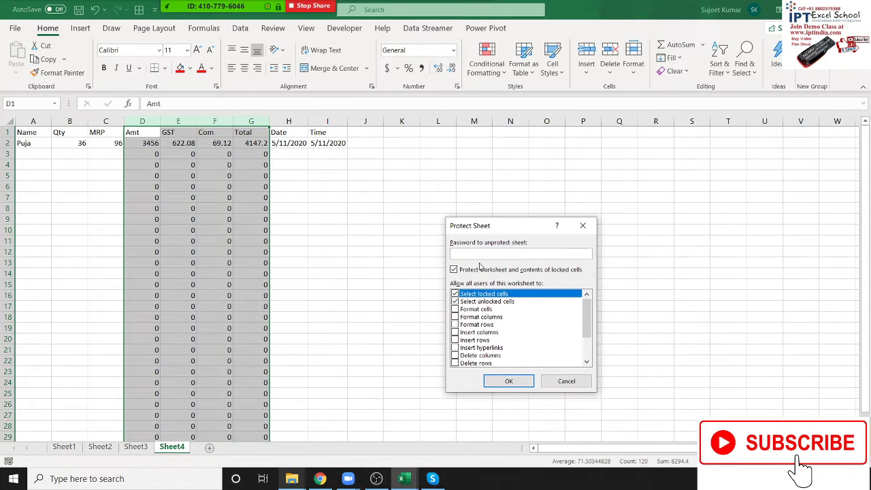
left_click(454, 293)
left_click(509, 381)
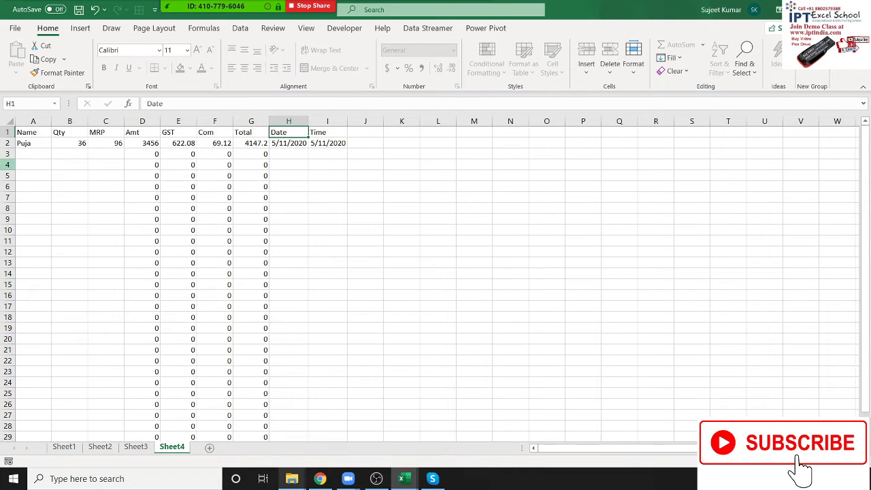
left_click(22, 155)
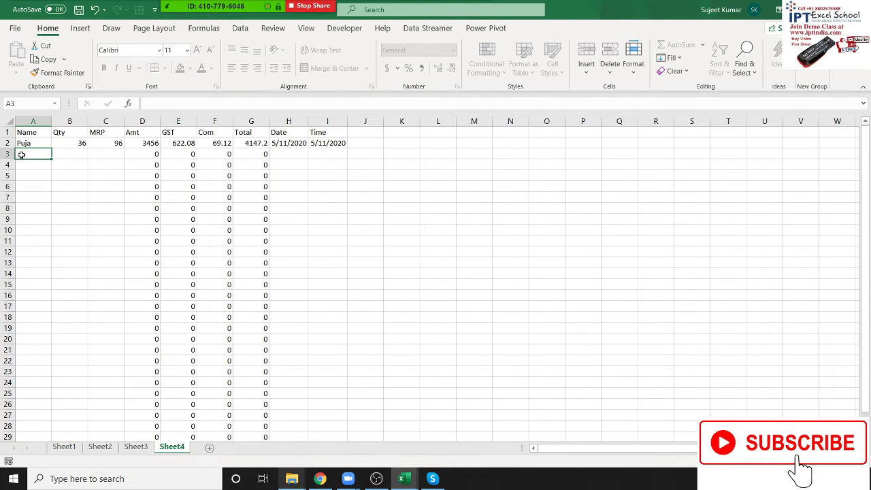
Fill row 3 with a name, quantity 63 and MRP 25 so it totals 1890.
type("Sun")
key("Tab")
type("63")
key("Tab")
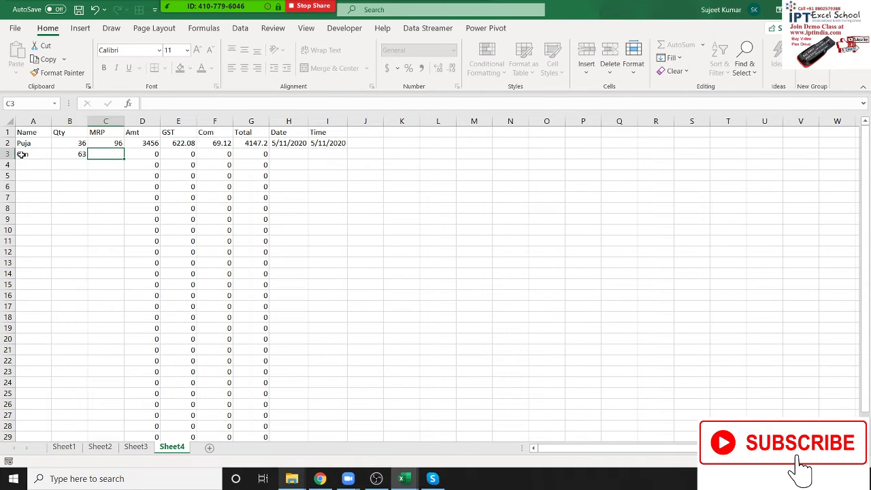
type("25")
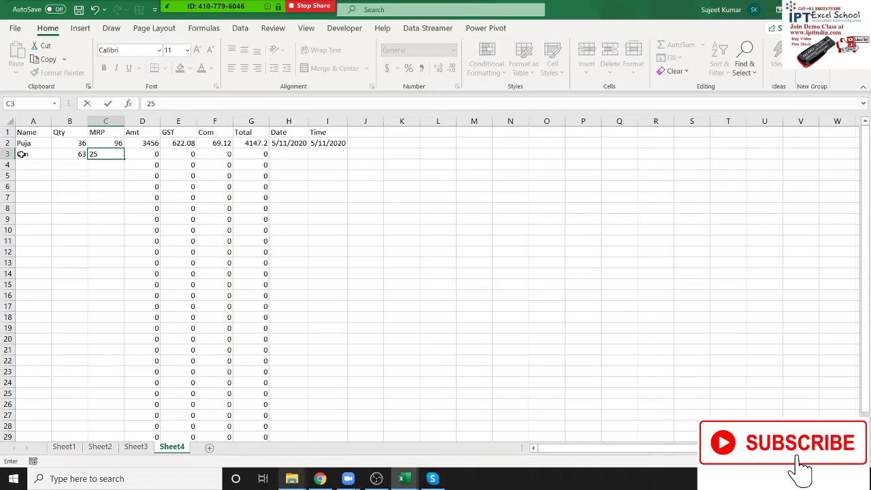
key("Tab")
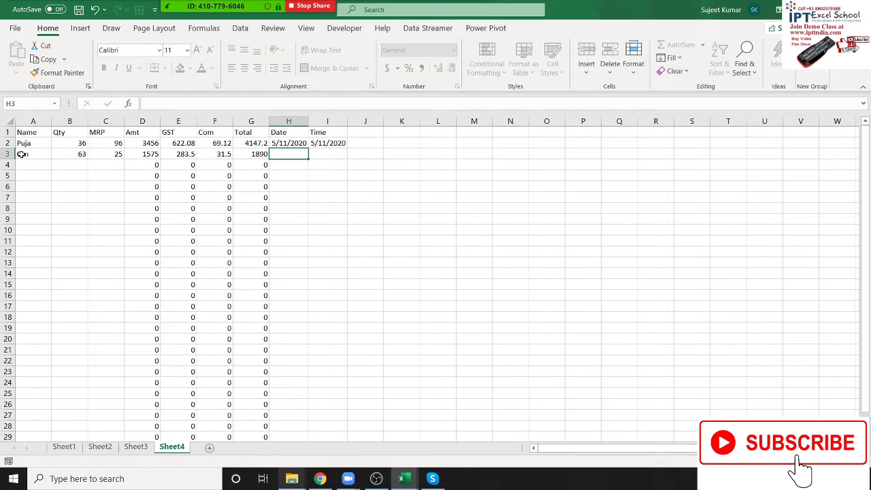
Stamp today's date in H3, the current time in I3, and 6:20 PM in I2.
key("ctrl+semicolon")
key("Tab")
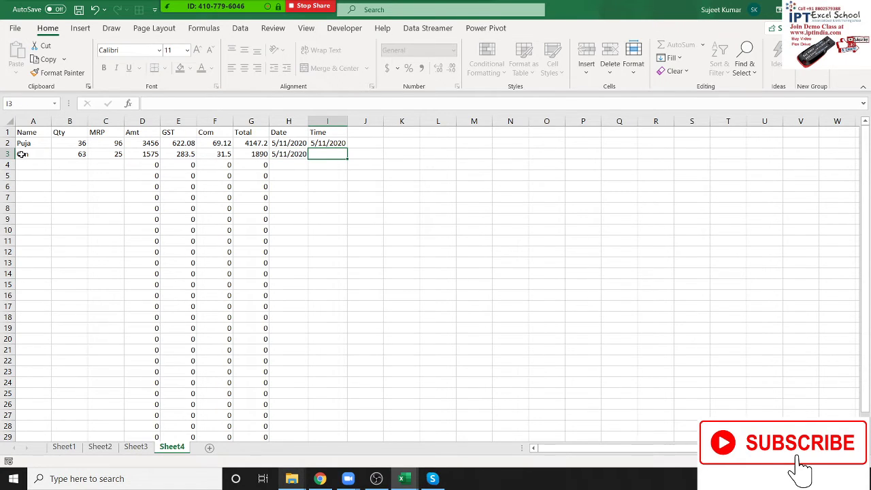
key("ctrl+shift+semicolon")
key("Return")
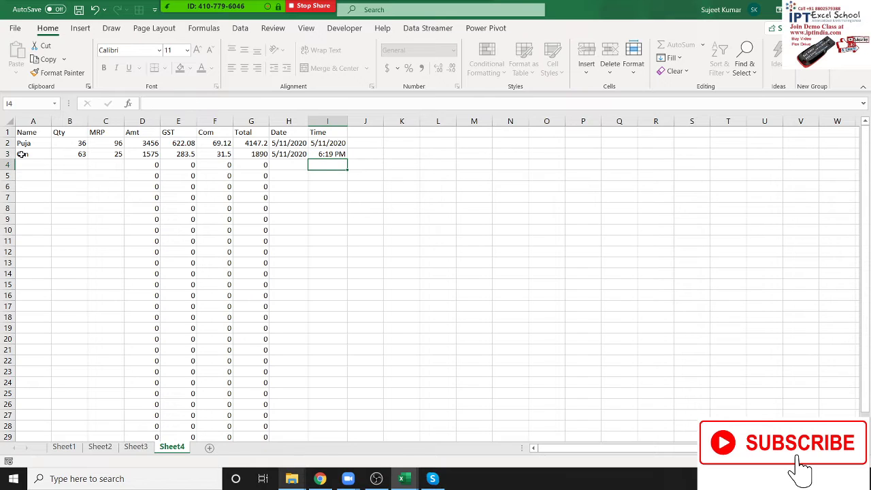
key("Up")
key("Up")
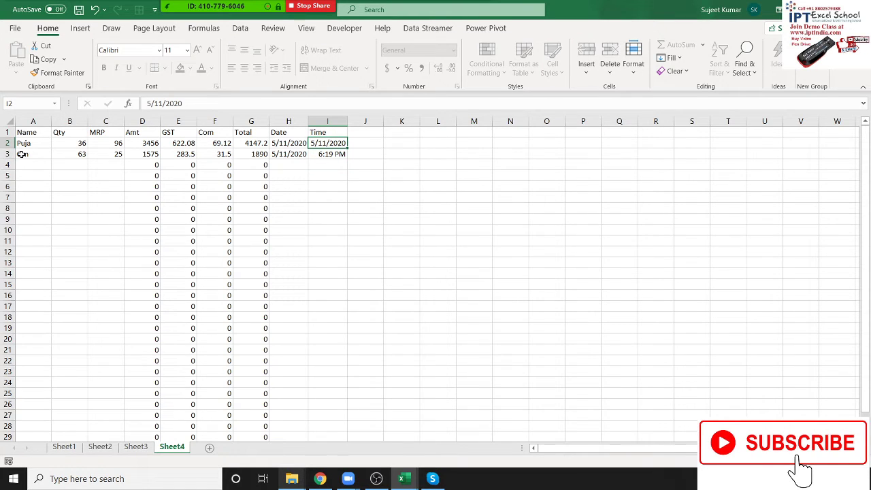
key("ctrl+shift+semicolon")
key("Return")
key("Return")
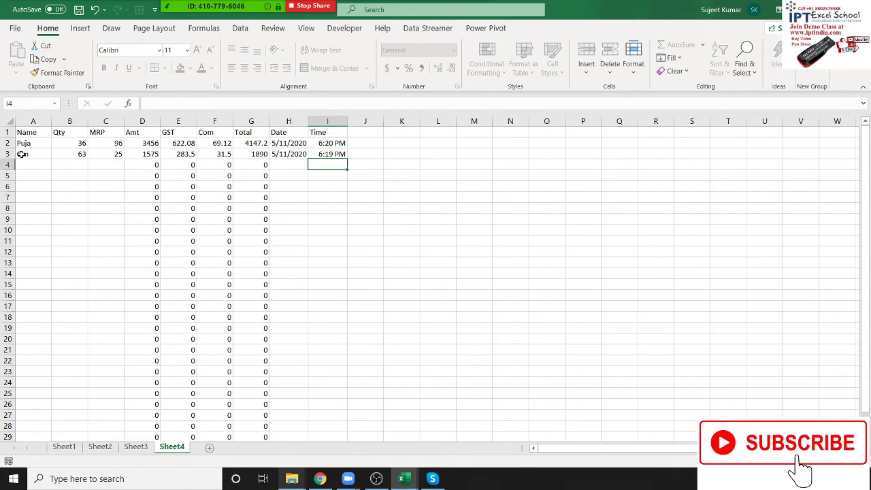
Add a new blank Sheet5 beside the existing tabs.
key("Left")
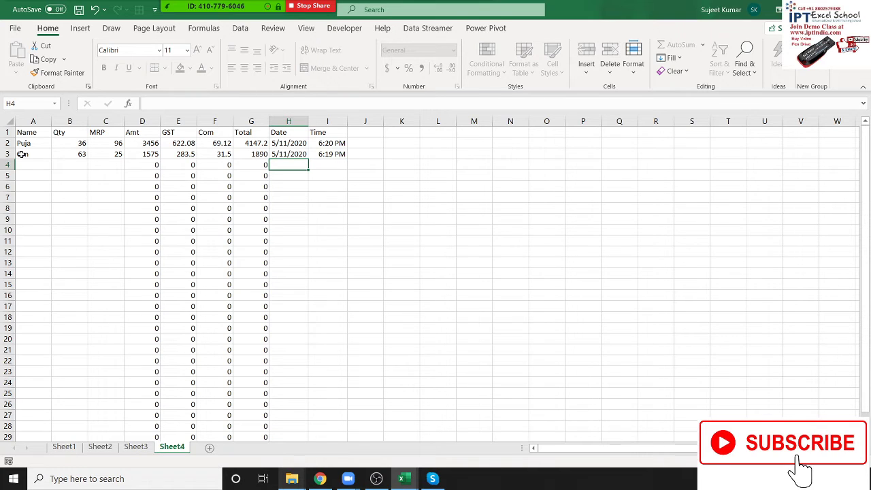
key("Home")
key("Up")
key("ctrl+Right")
key("Right")
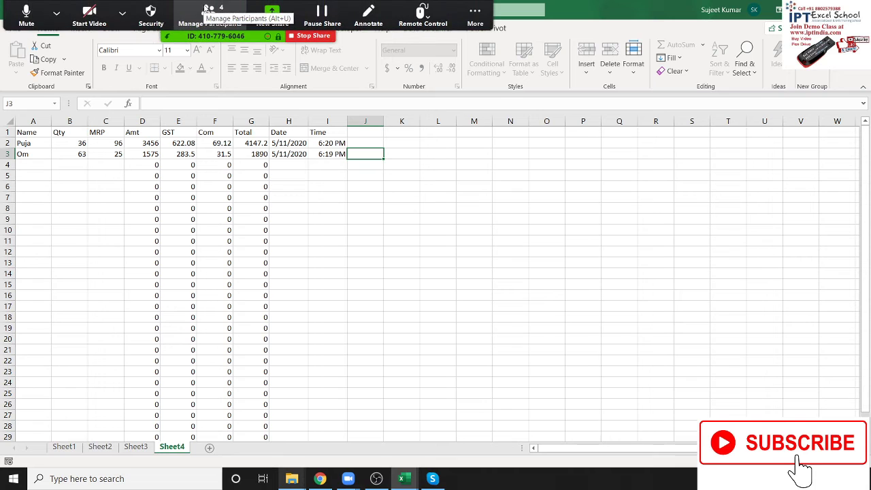
mouse_move(209, 16)
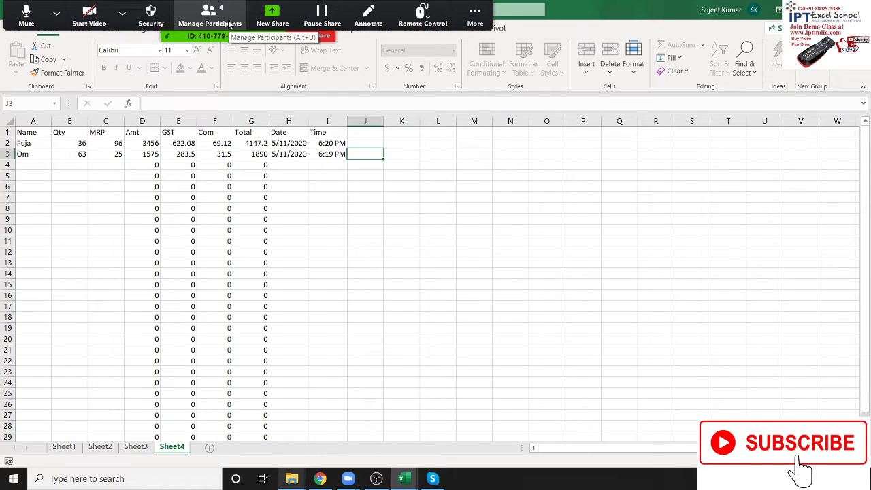
left_click(230, 25)
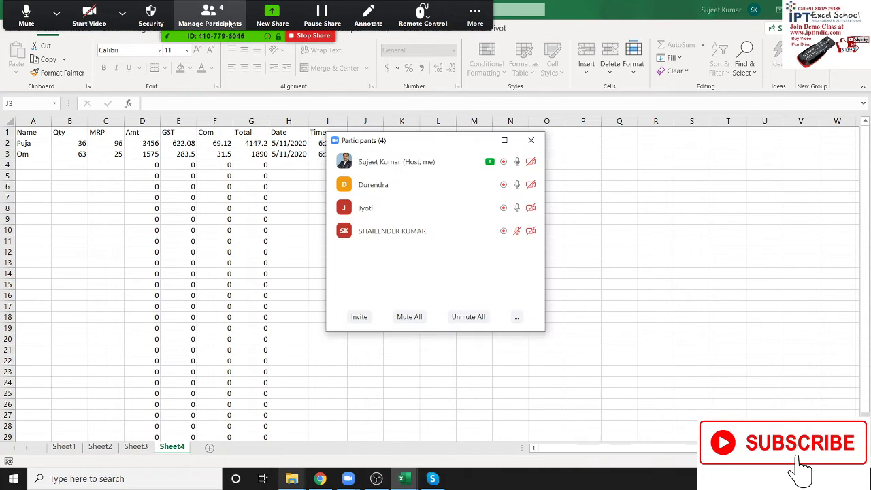
left_click(530, 140)
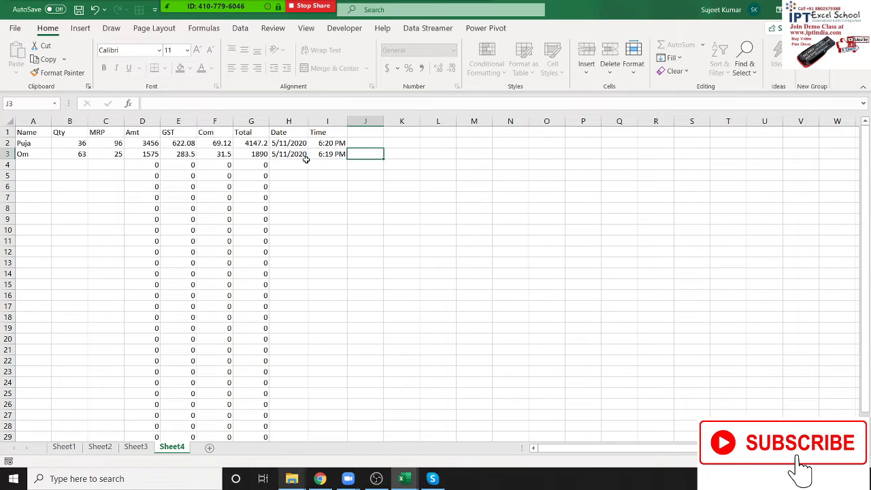
left_click(210, 447)
Type the labels Name in B4, City in C8 and Marks in E10.
left_click(78, 164)
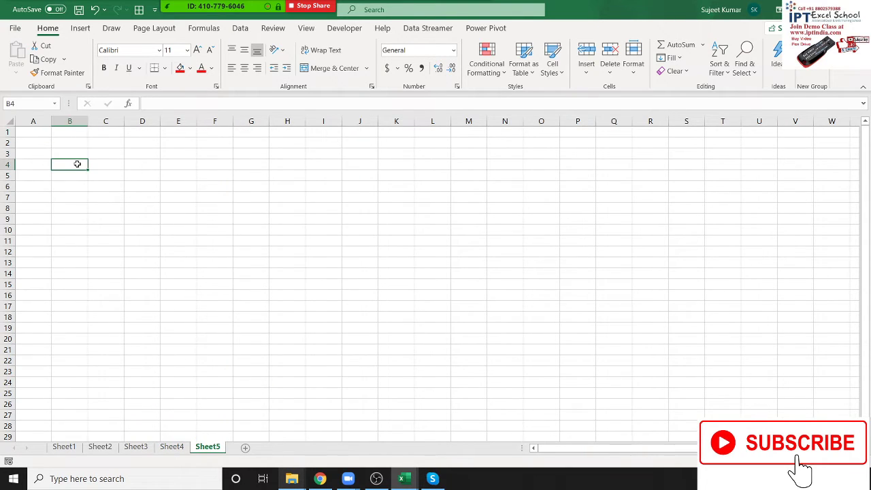
type("Name")
key("Return")
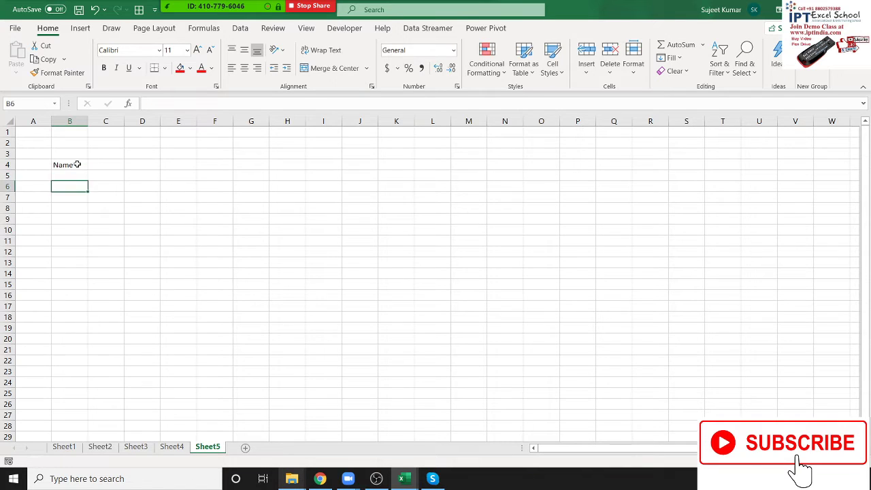
key("Down")
key("Down")
key("Down")
key("Right")
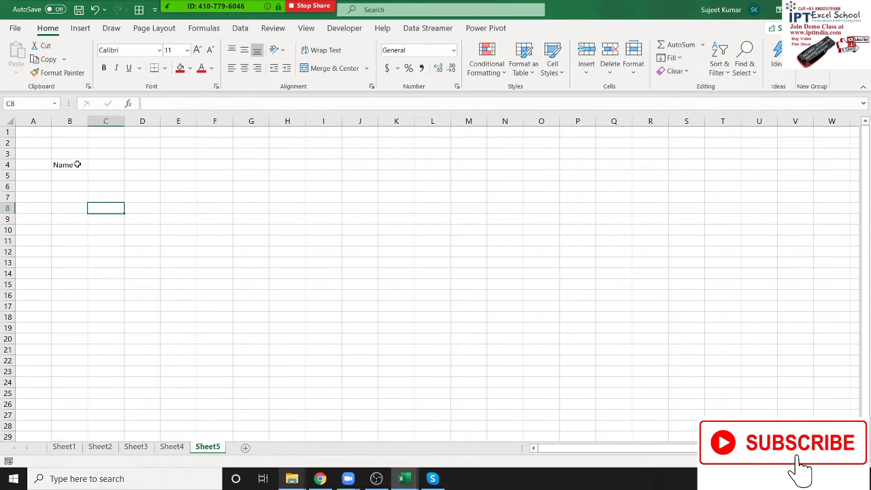
type("City")
key("Tab")
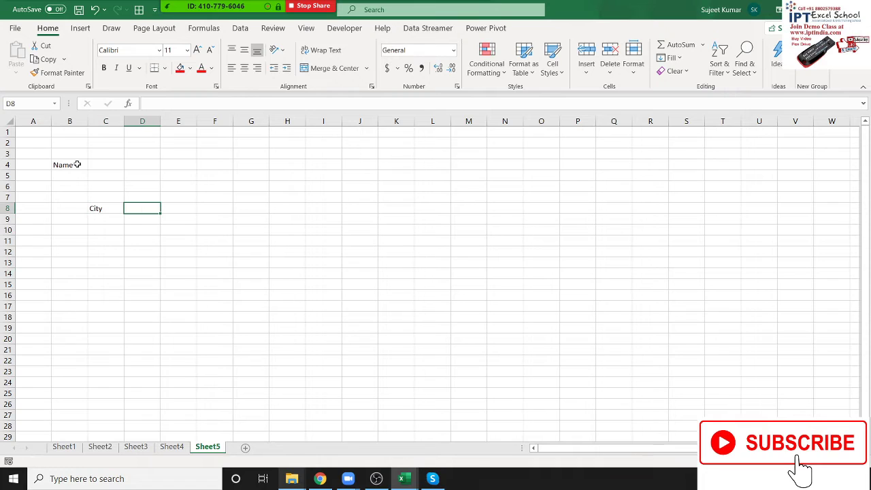
key("Down")
key("Down")
key("Right")
type("Mar")
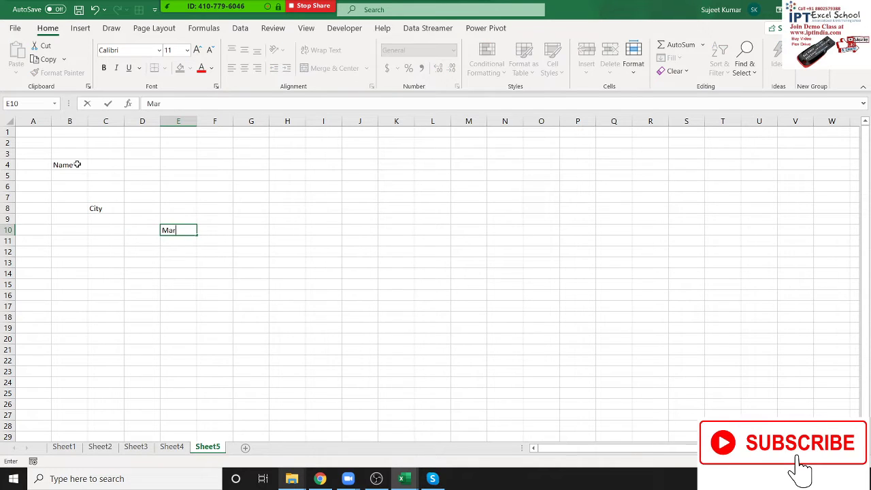
left_click(96, 182)
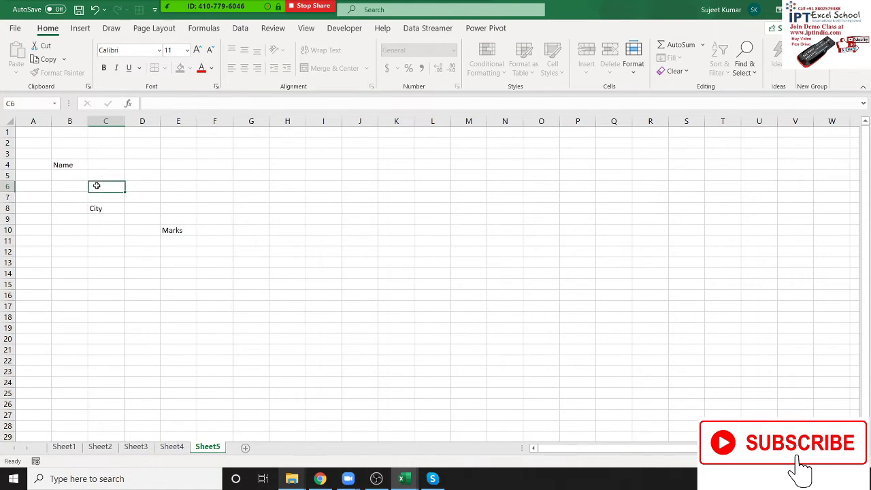
Fill the entry cells C4, D8 and F10 red.
left_click(108, 166)
left_click(145, 208, "ctrl")
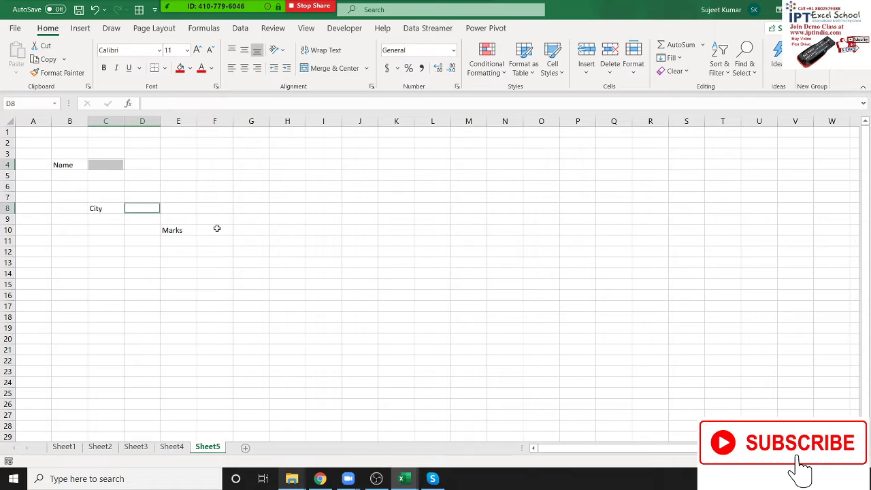
left_click(215, 229, "ctrl")
left_click(181, 67)
left_click(231, 195)
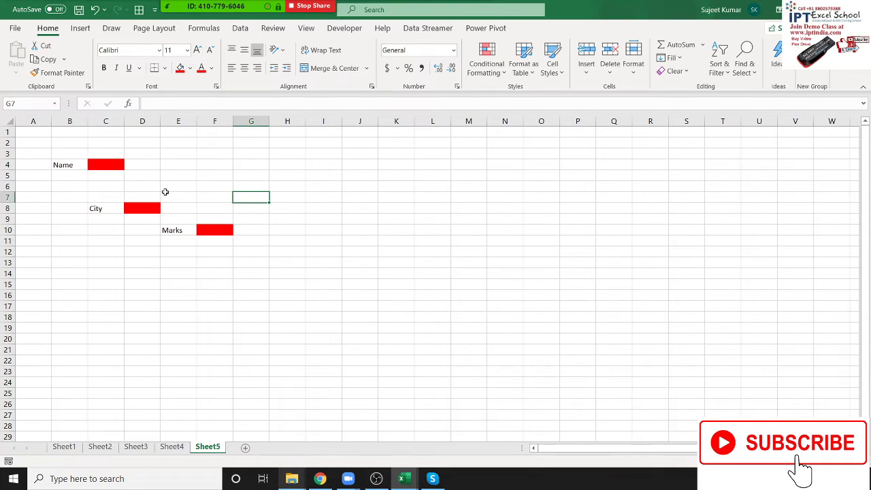
left_click(107, 157)
left_click(137, 206)
left_click(257, 239)
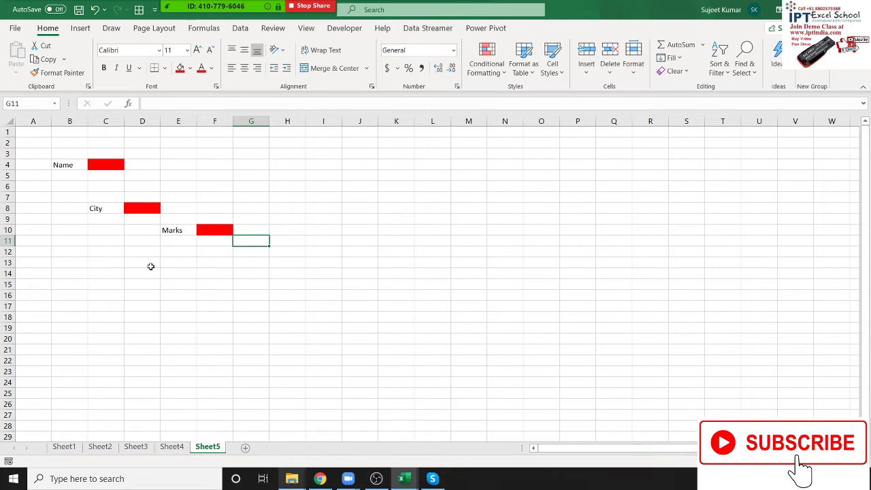
Enter a sample name in C4, then reselect the three red cells C4, D8 and F10.
left_click(103, 165)
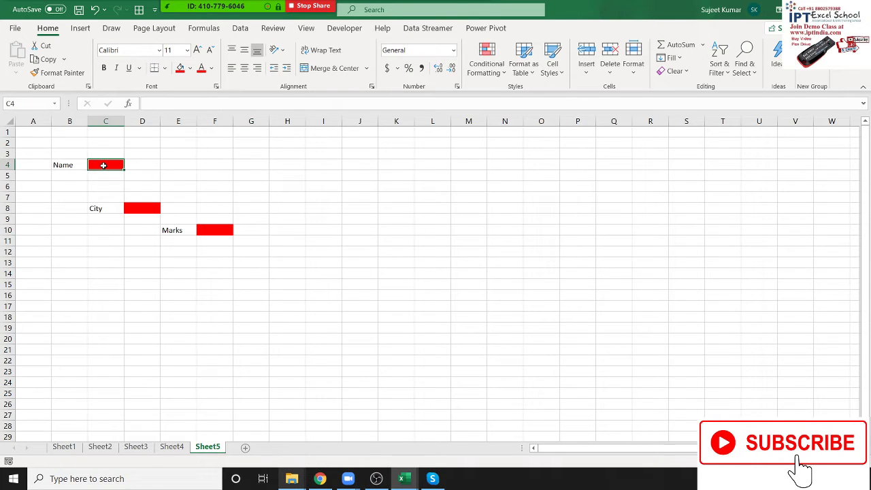
type("Puja")
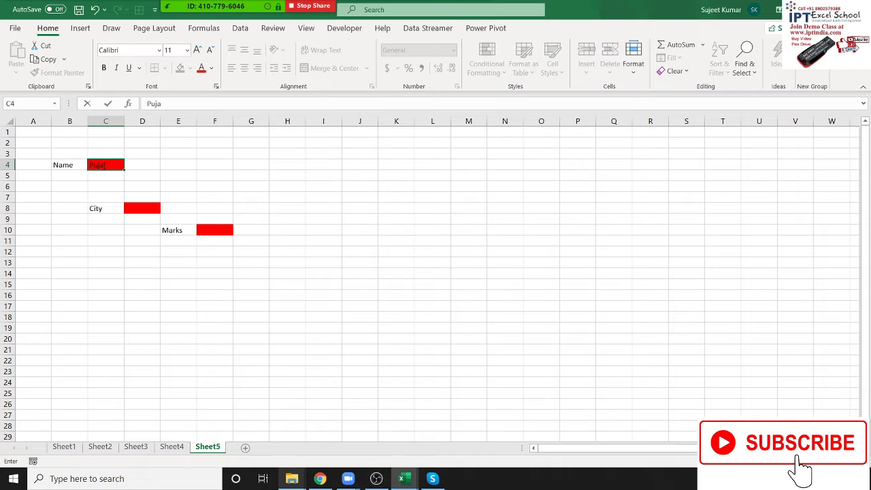
key("Return")
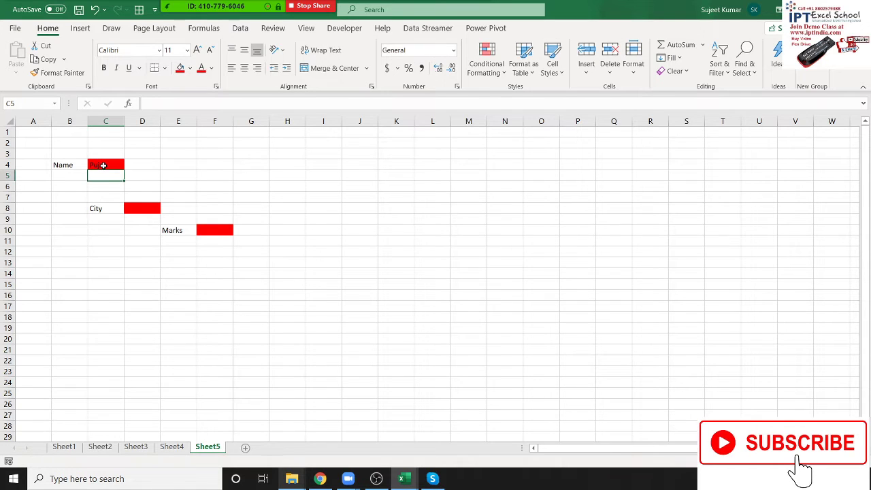
left_click(137, 210)
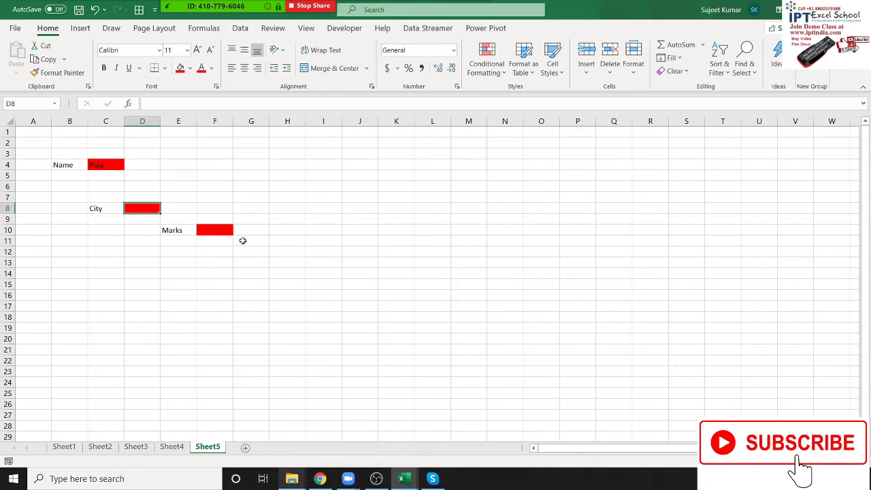
left_click(235, 229)
left_click(216, 228)
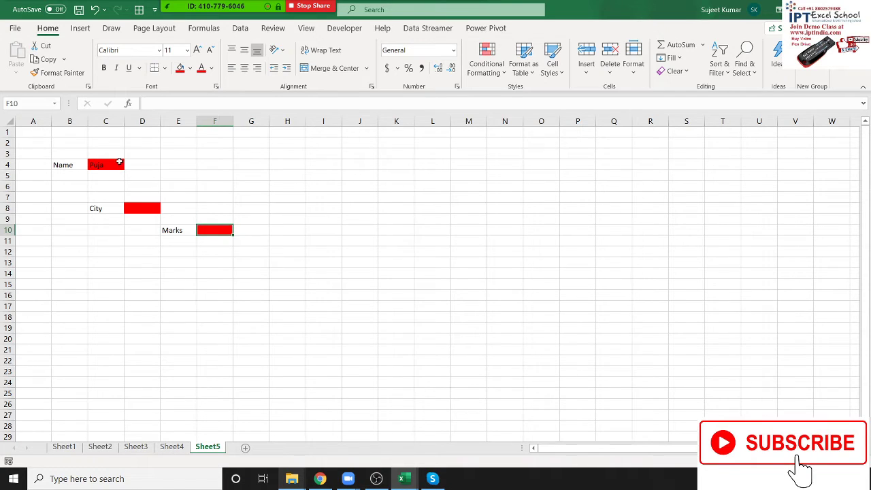
left_click(119, 162)
left_click(157, 206, "ctrl")
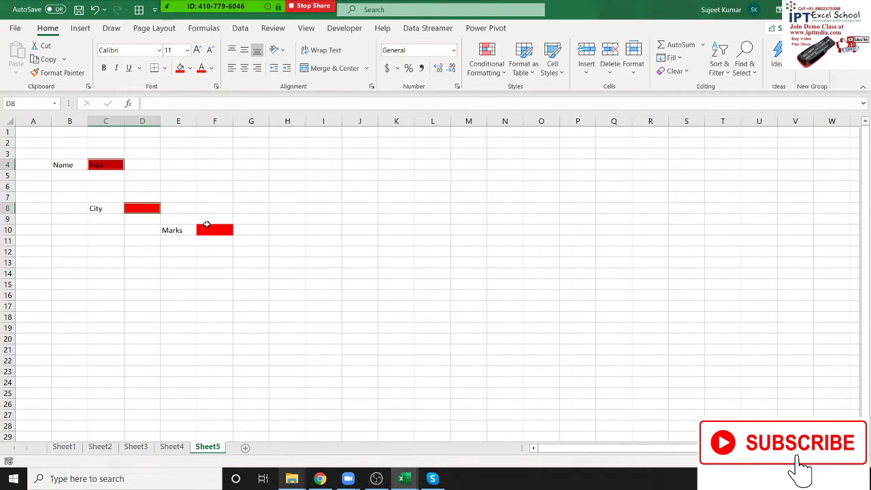
left_click(206, 226, "ctrl")
Clear Locked on the red cells C4, D8 and F10, then start protecting Sheet5.
right_click(207, 228)
left_click(271, 407)
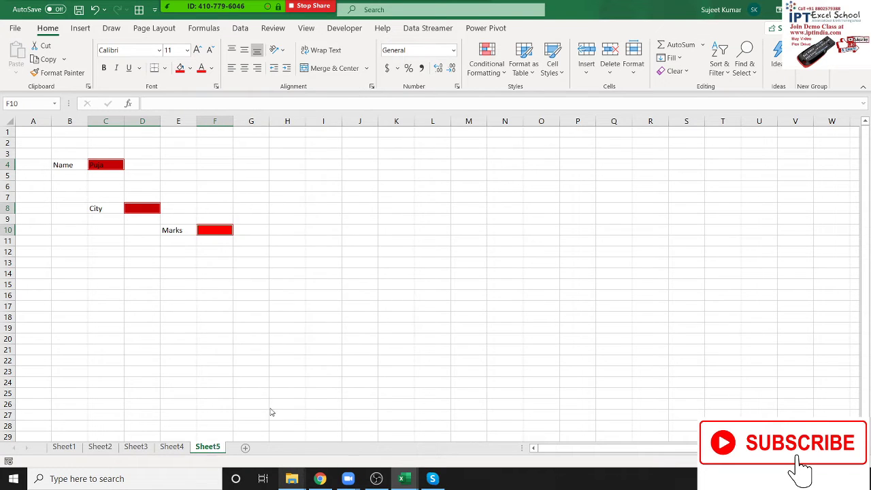
left_click(132, 223)
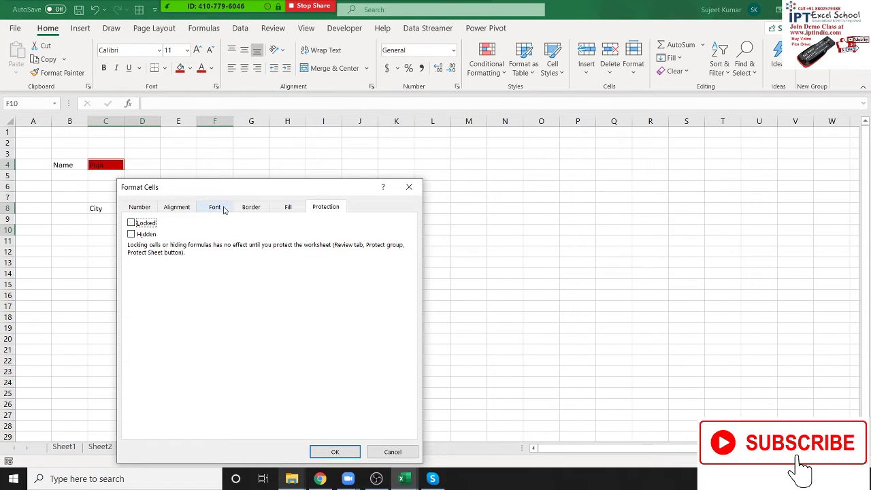
left_click_drag(224, 189, 425, 112)
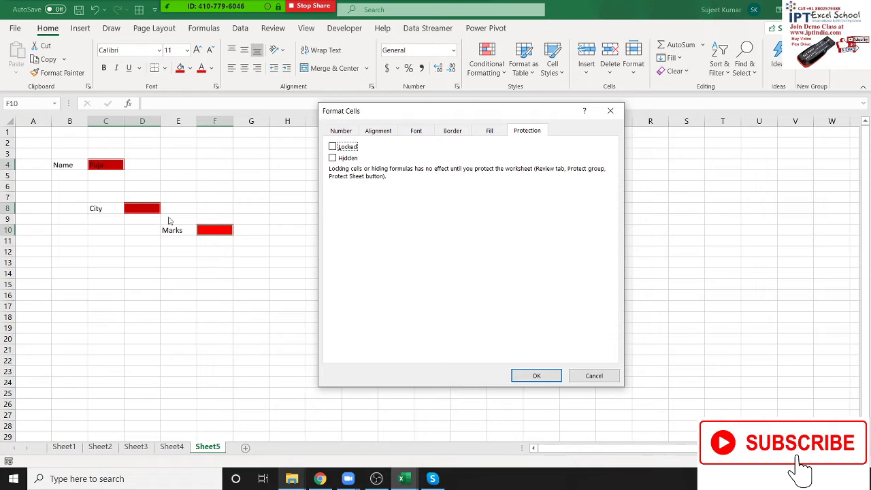
left_click(536, 376)
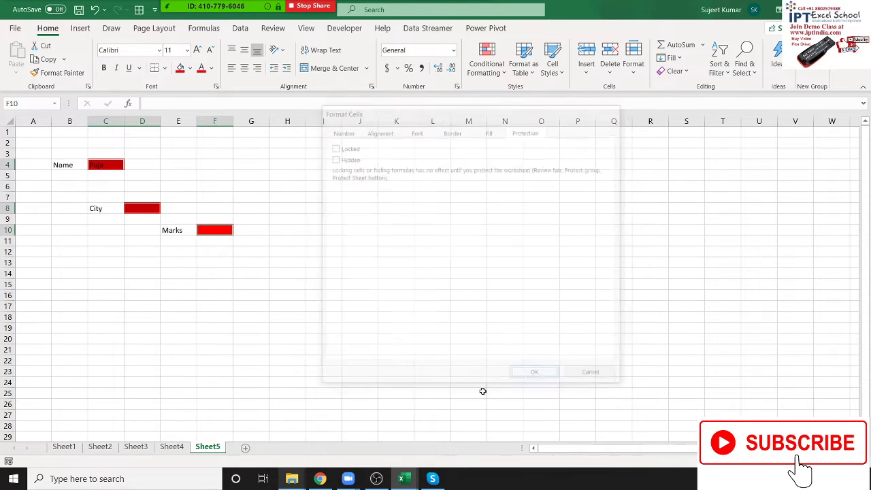
right_click(215, 448)
left_click(258, 367)
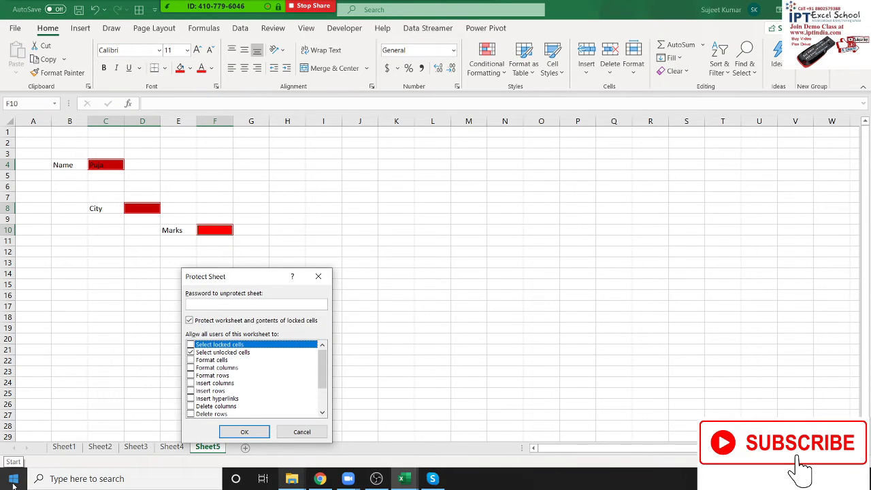
left_click(247, 431)
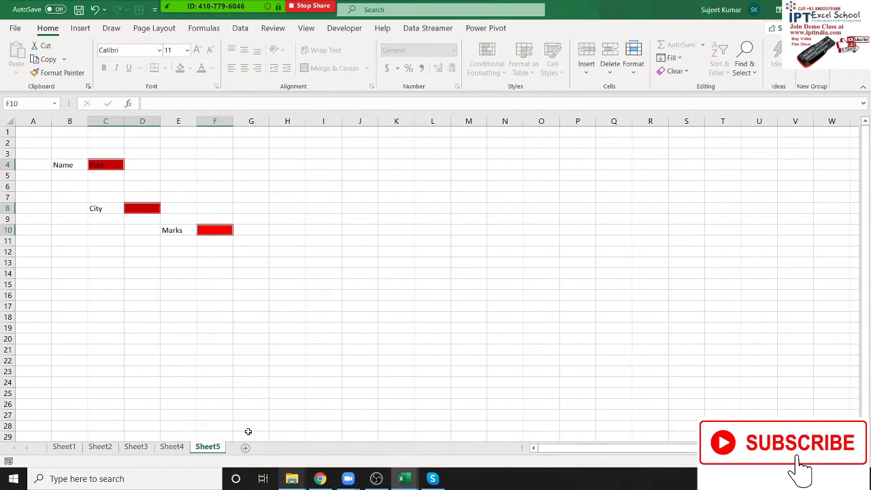
key("Tab")
key("Tab")
key("Tab")
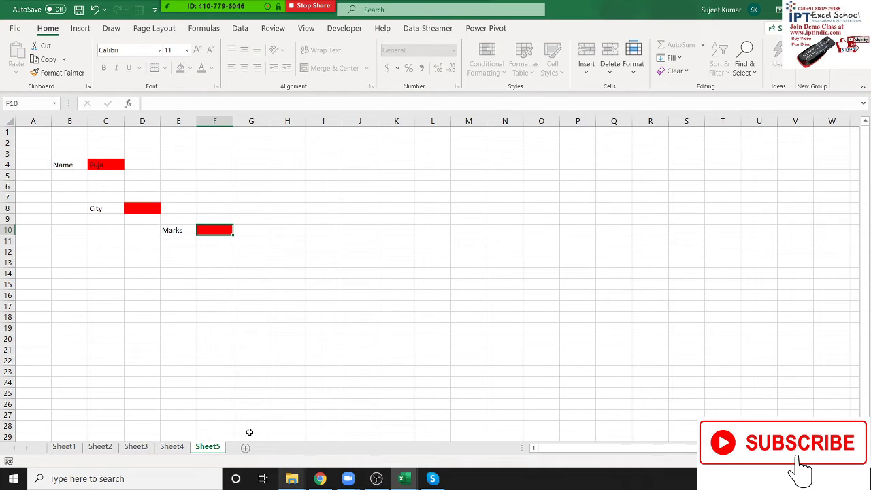
key("Tab")
key("Tab")
key("Tab")
key("Tab")
key("Tab")
key("Tab")
key("Tab")
key("Tab")
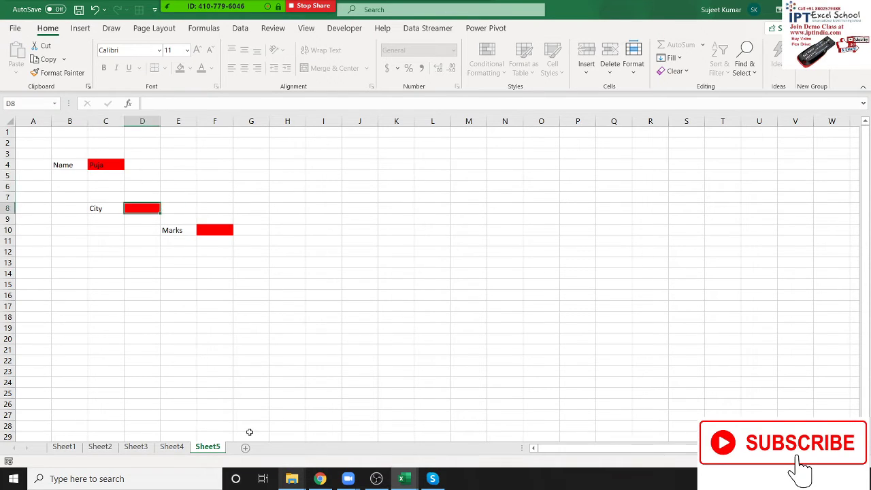
key("Tab")
key("Tab")
key("Tab")
key("Tab")
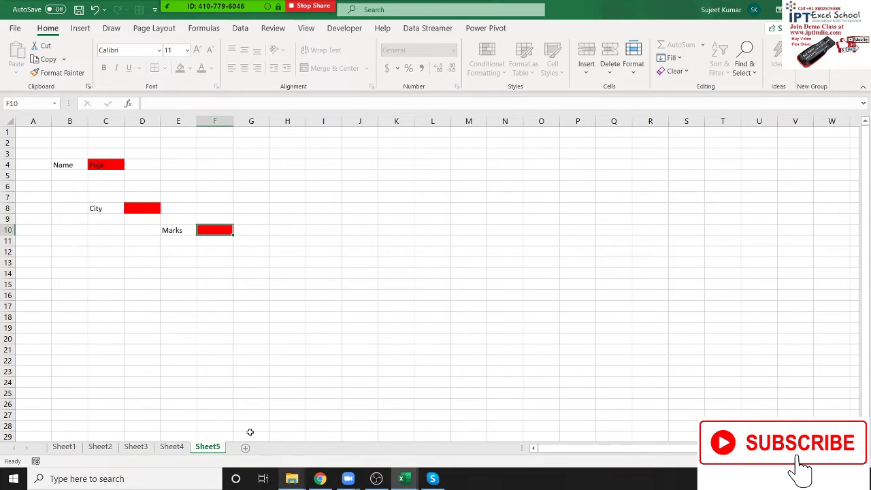
key("Escape")
On a new Sheet6, enter 85, 69, 85 in A1:C1 and AutoSum them in D1.
left_click(194, 451)
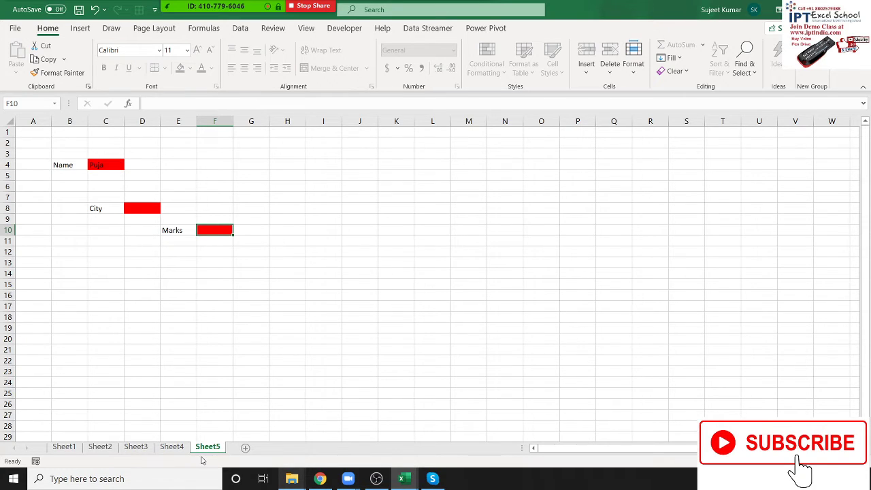
left_click(246, 451)
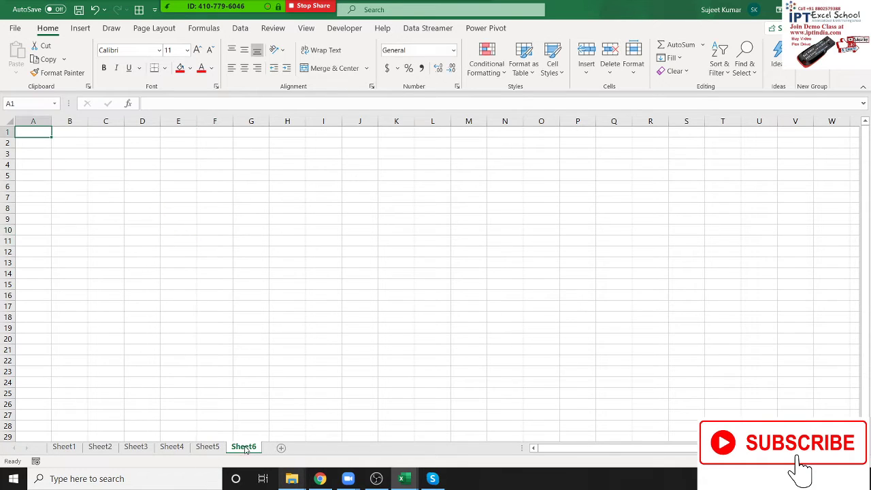
type("85")
key("Tab")
type("69")
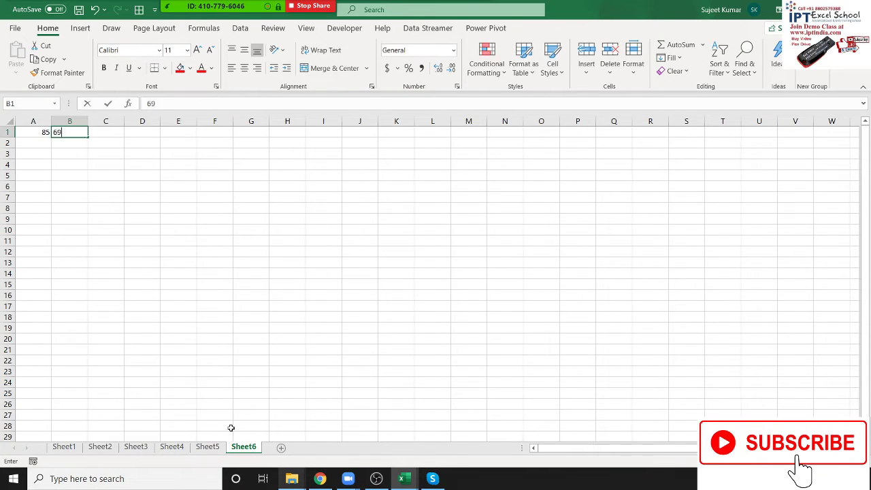
key("Tab")
type("85")
key("Tab")
key("alt+equal")
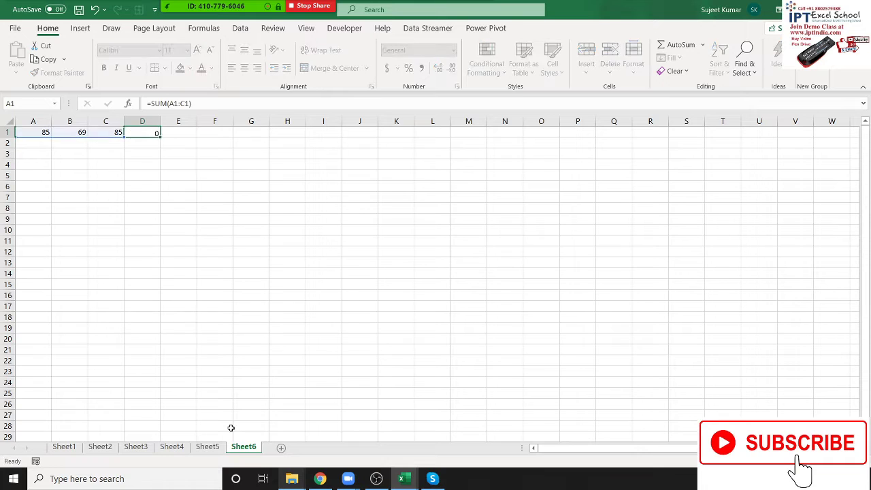
key("Return")
Glance at Sheet4's table, then return to Sheet6 and select the 239 total in D1.
left_click(165, 447)
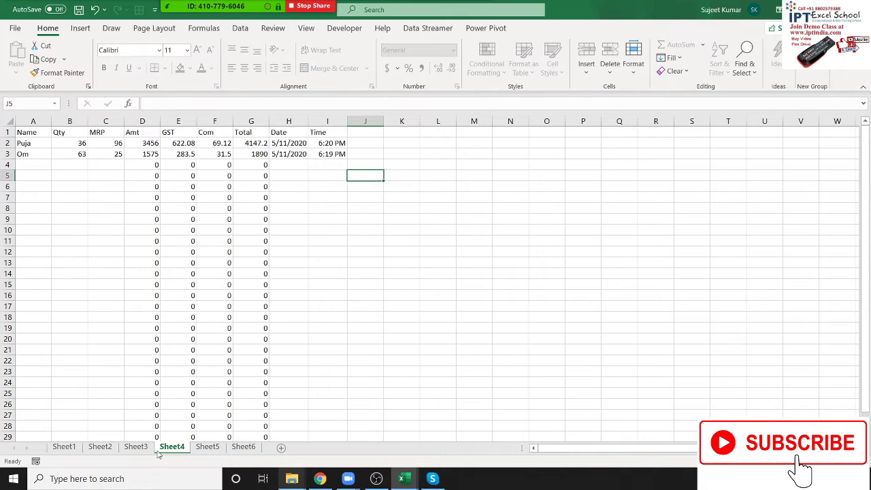
left_click(98, 176)
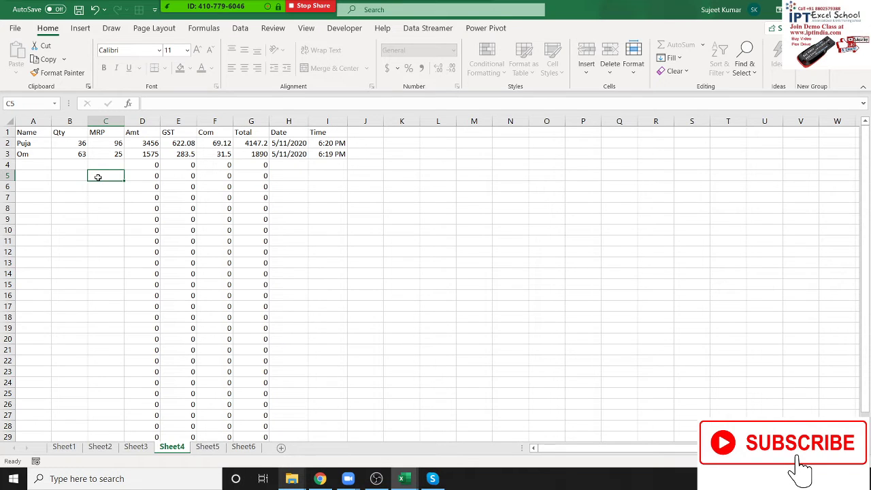
left_click(243, 447)
left_click(147, 133)
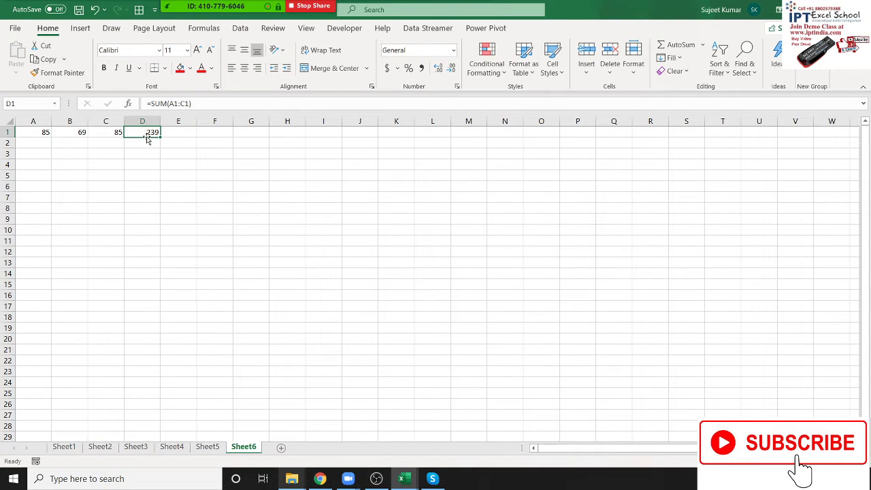
Open Format Cells for D1 at its Protection options, moving the dialog aside.
right_click(147, 132)
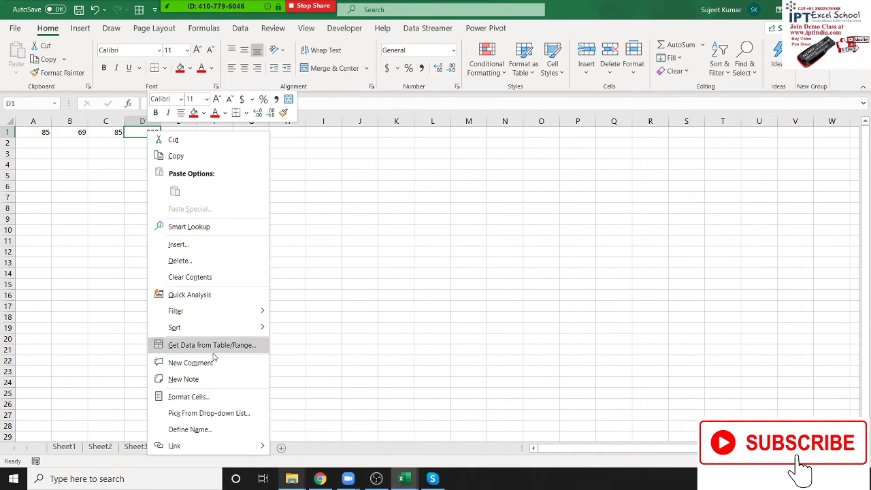
left_click(202, 396)
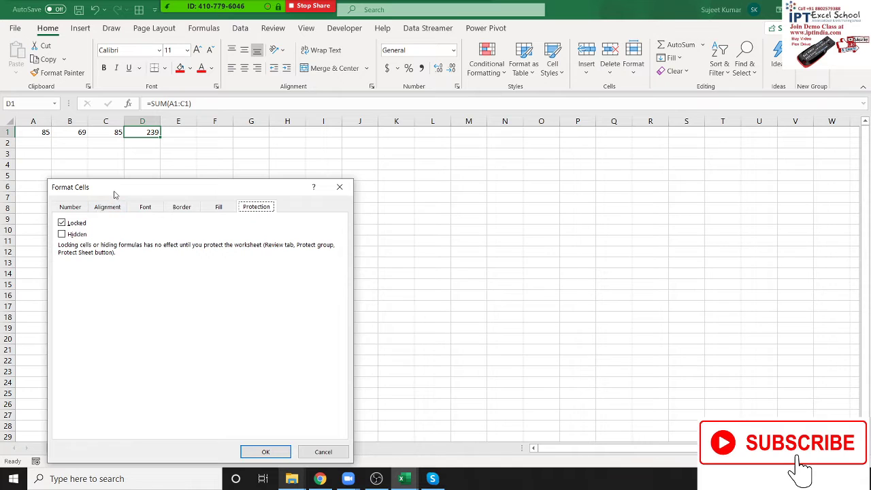
left_click_drag(113, 190, 169, 199)
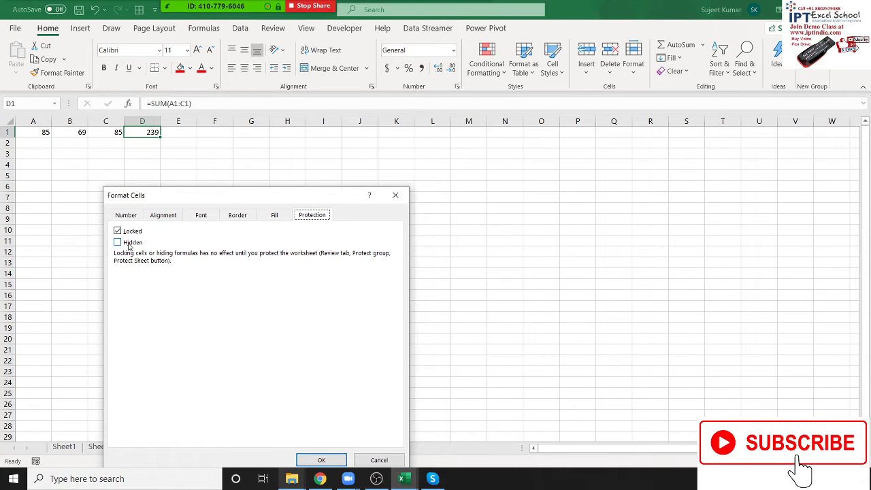
Launch Magnifier by searching 'magnifier' from the Start menu.
key("super")
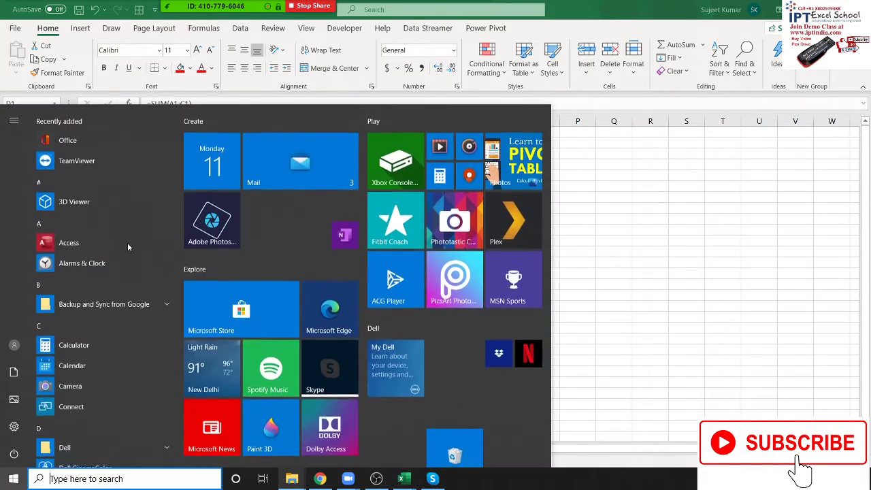
type("magnifier")
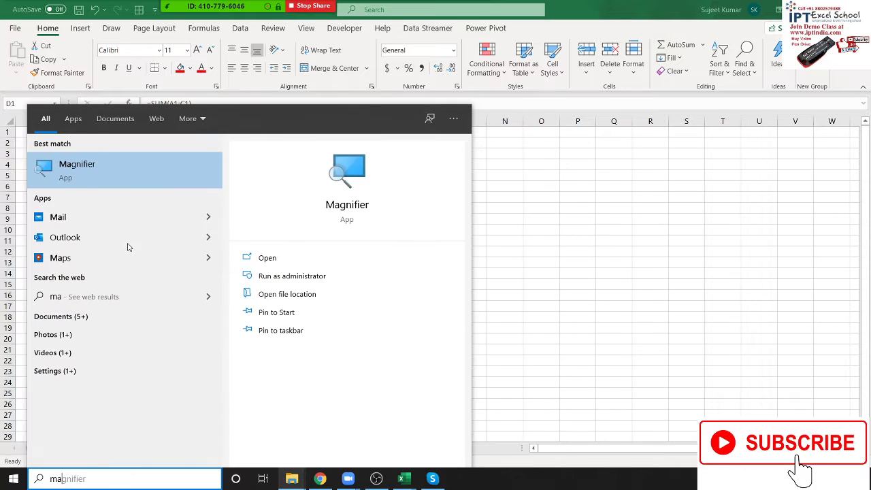
key("Return")
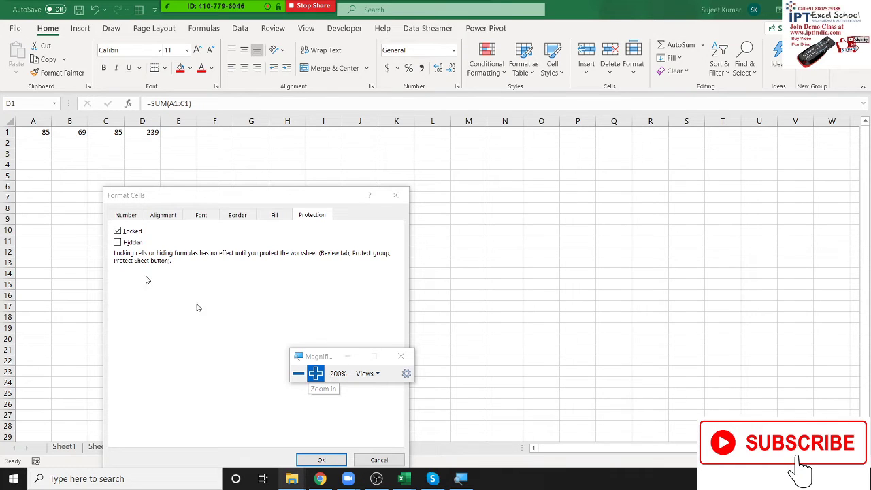
Tick Hidden for D1 and apply it, zooming to 200% and back to 100%.
key("super+plus")
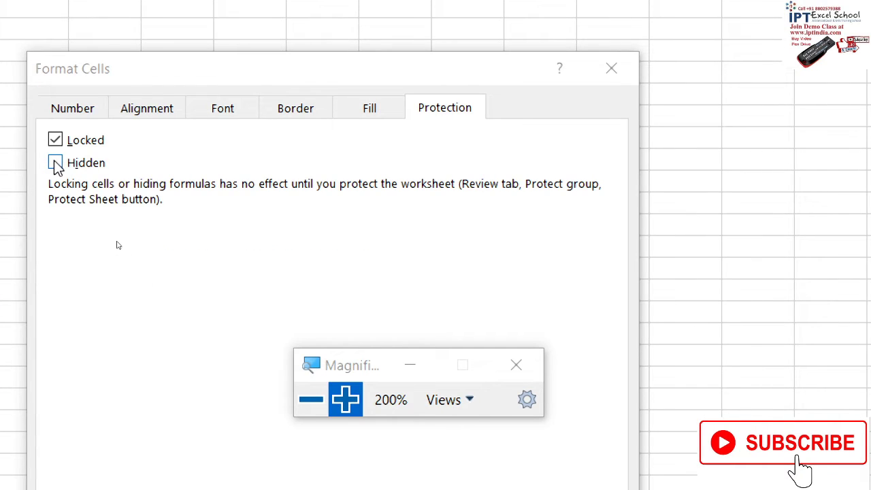
left_click(54, 163)
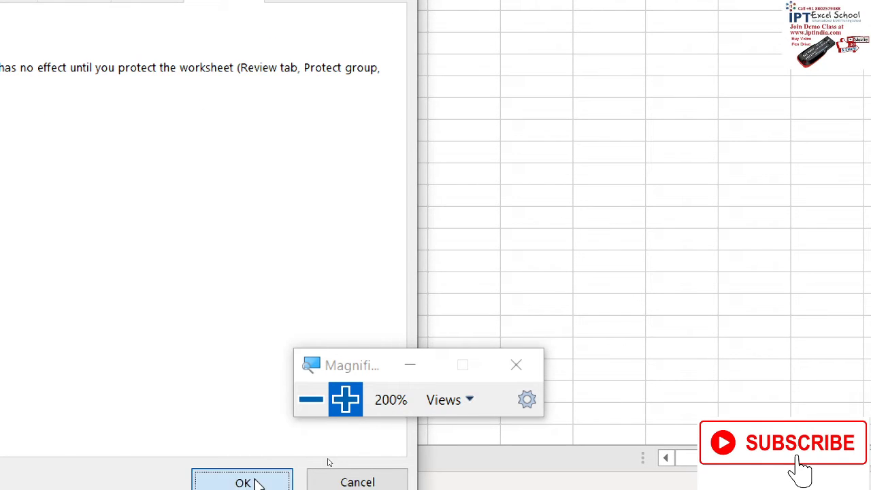
left_click(257, 484)
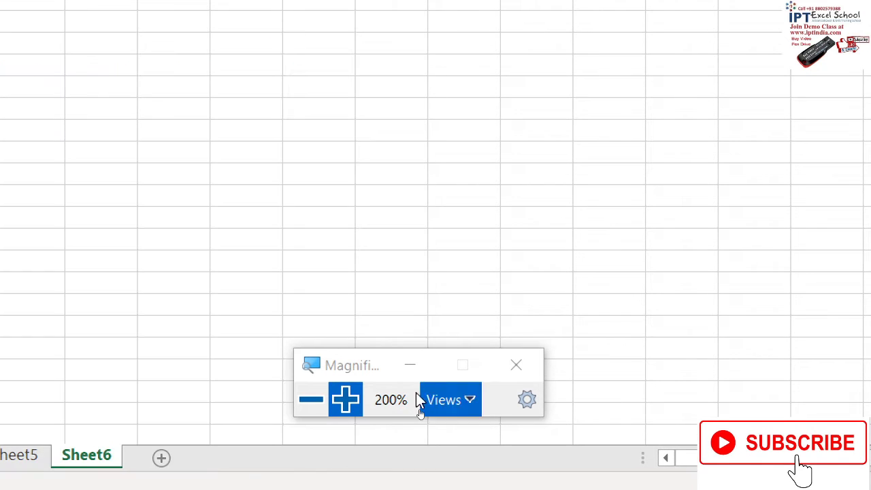
left_click(325, 403)
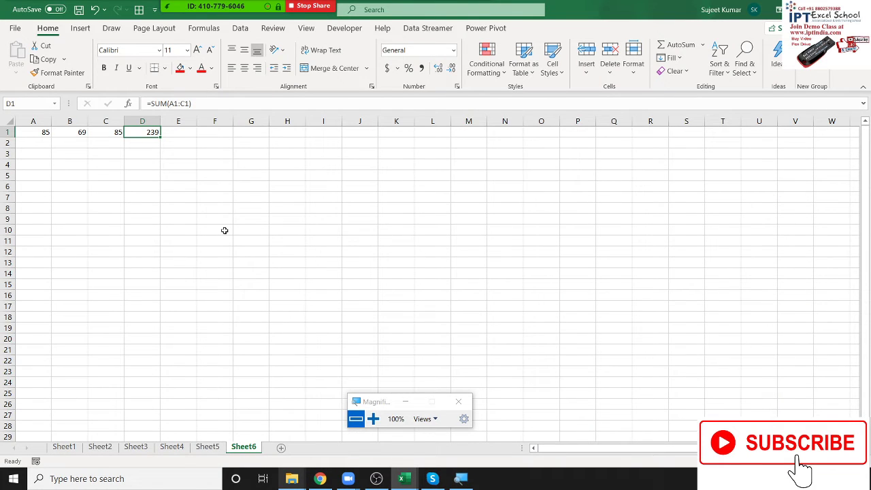
Protect Sheet6 with the default Protect Sheet settings.
right_click(243, 447)
left_click(278, 369)
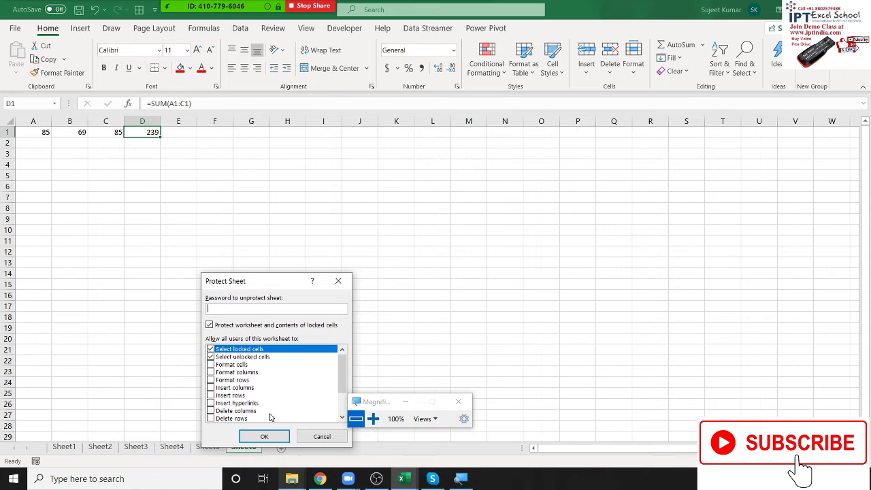
left_click(264, 436)
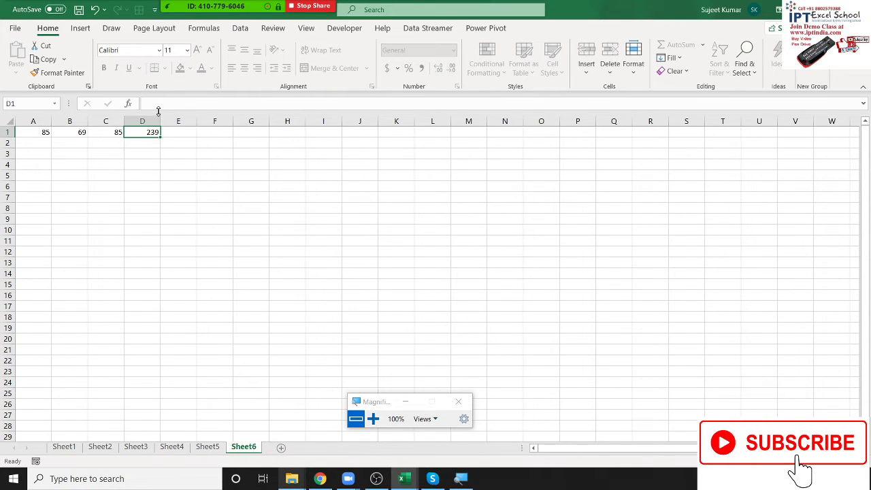
Check row 1 shows values only, then copy the 239 total from D1.
key("Left")
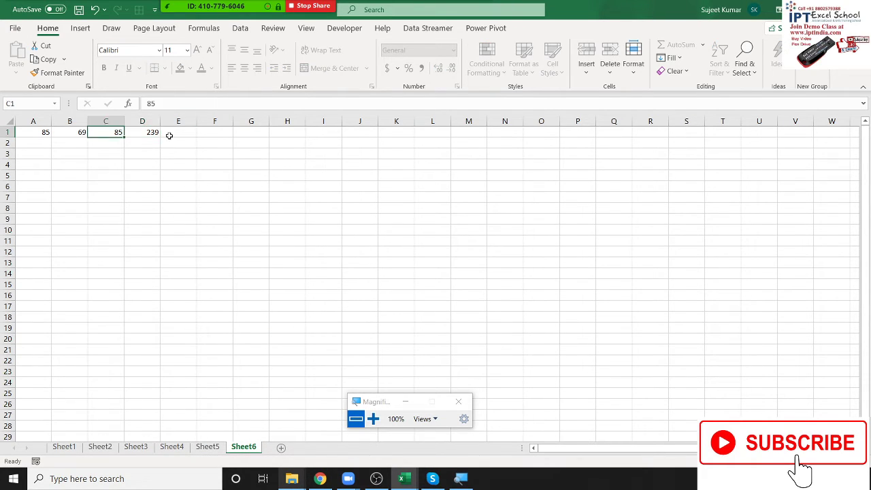
key("Left")
key("Left")
key("Right")
key("Right")
key("Right")
key("Right")
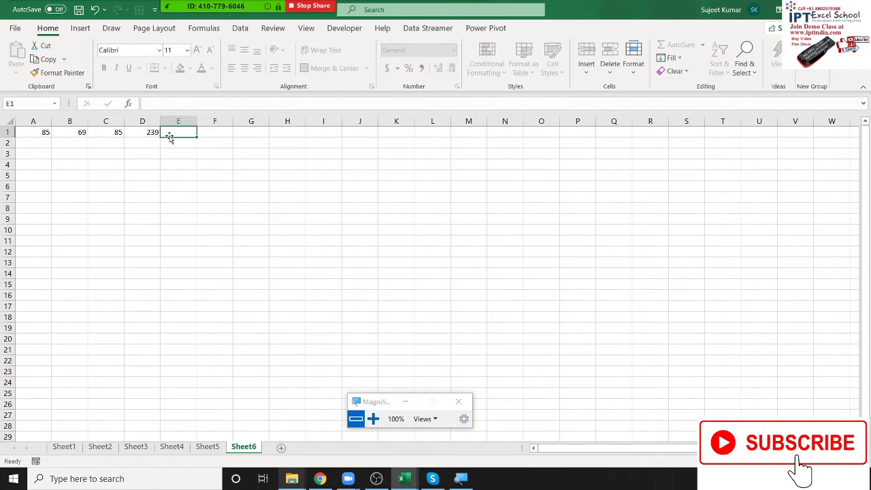
key("Left")
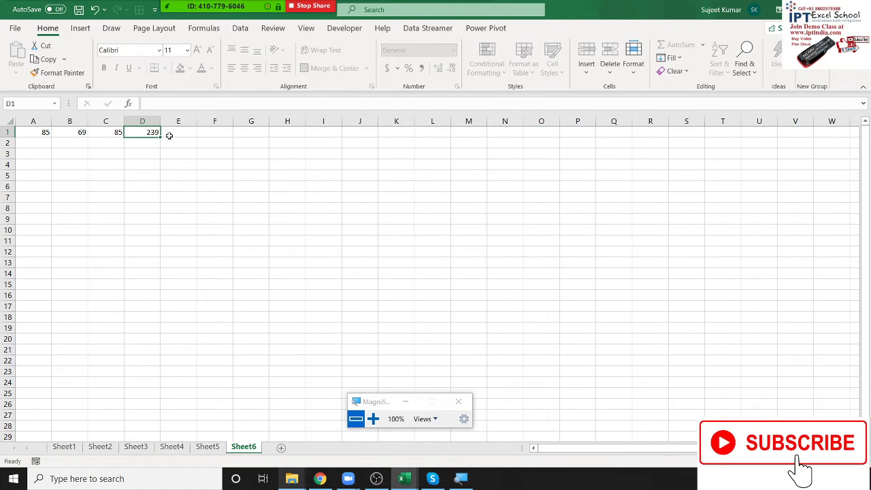
key("ctrl+c")
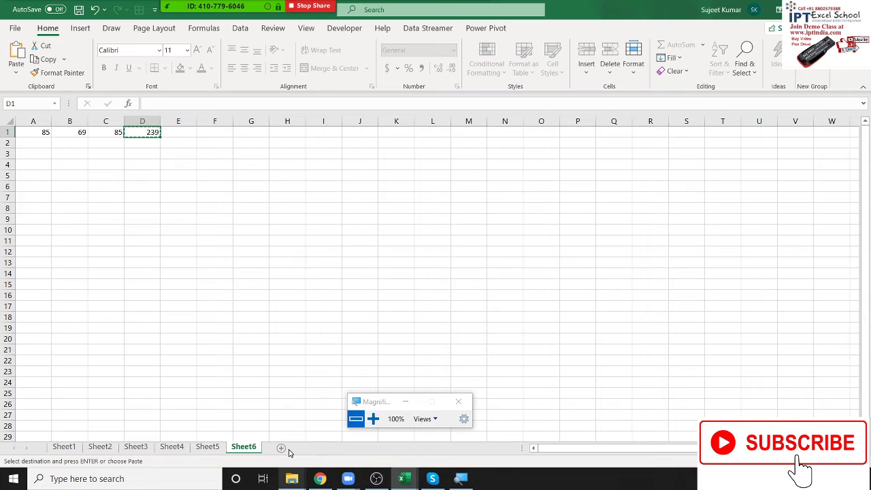
Add Sheet7 and paste the copied 239 total into D6.
left_click(281, 448)
left_click(153, 185)
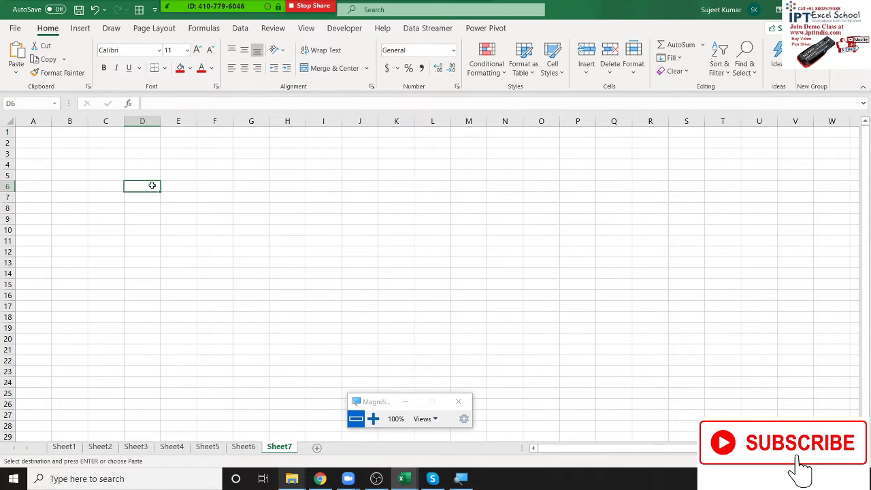
key("ctrl+v")
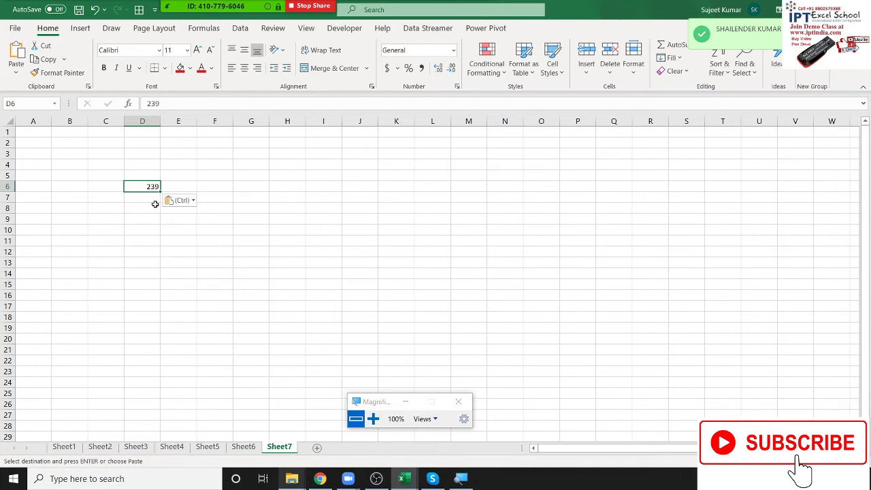
left_click(208, 17)
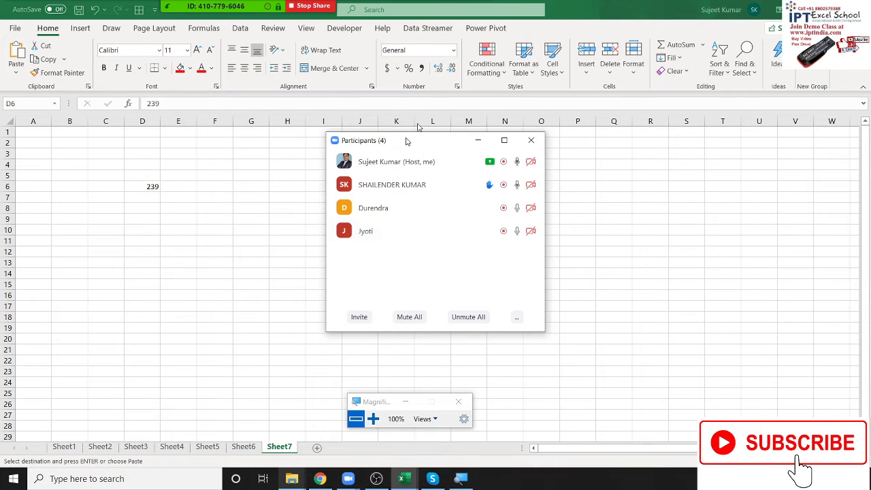
left_click(531, 140)
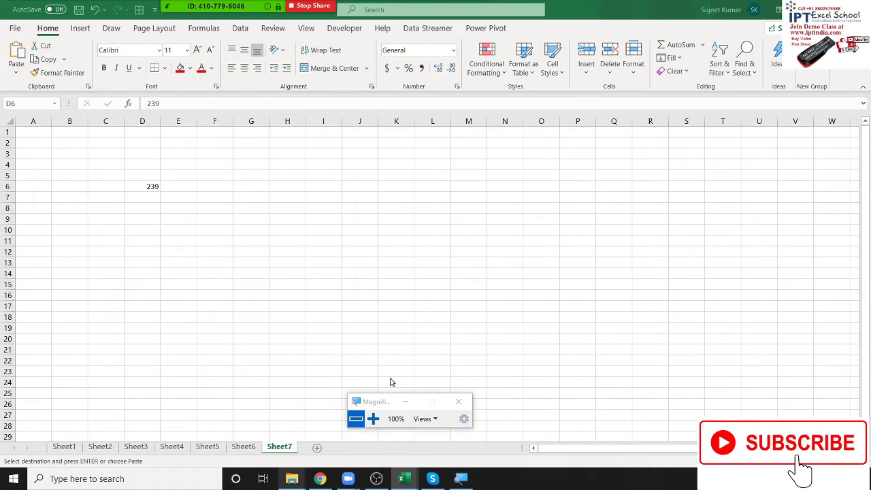
key("ctrl+v")
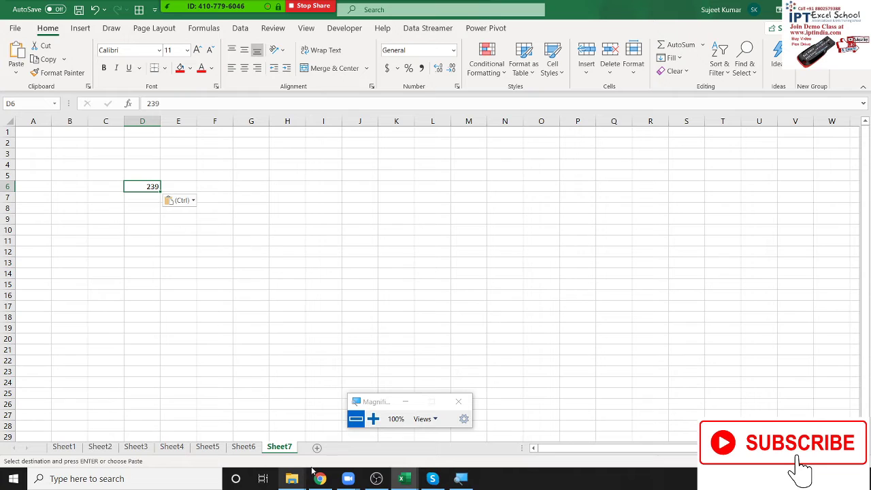
Add Sheet8 and fill the block B3:E17 red.
left_click(316, 446)
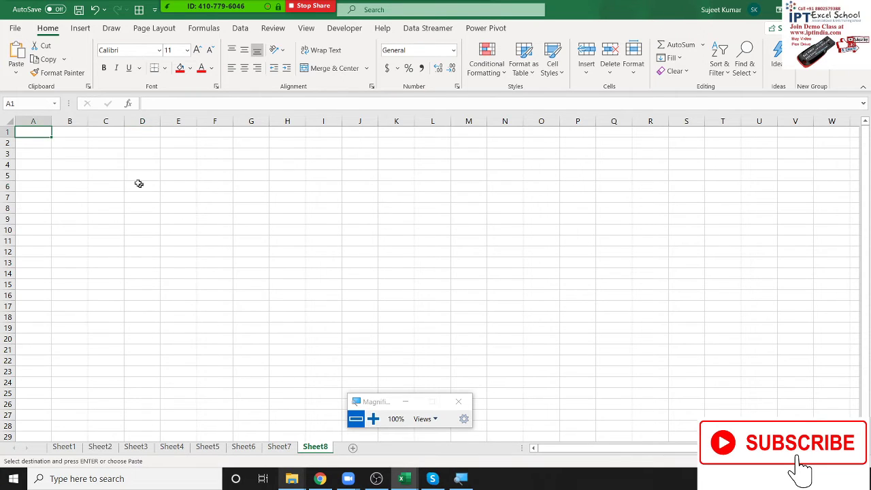
left_click_drag(83, 153, 189, 305)
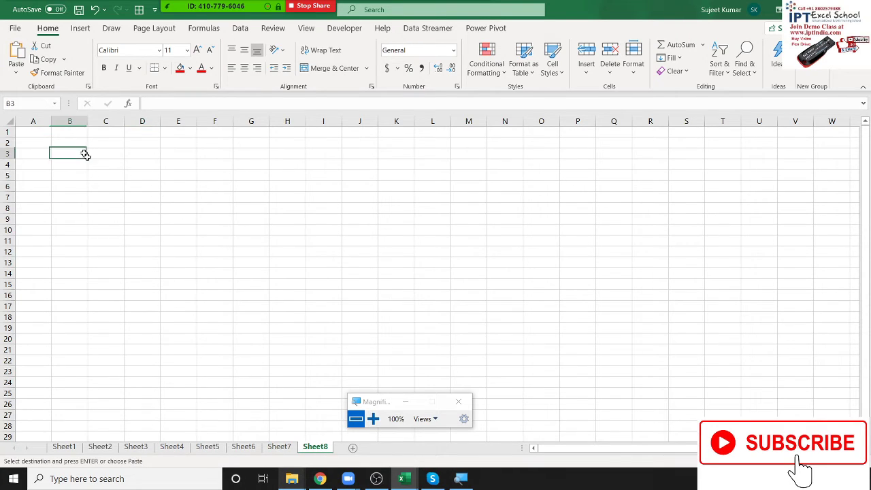
left_click(179, 68)
Fill the block J3:M18 light blue from the Fill Color palette.
left_click_drag(353, 151, 470, 317)
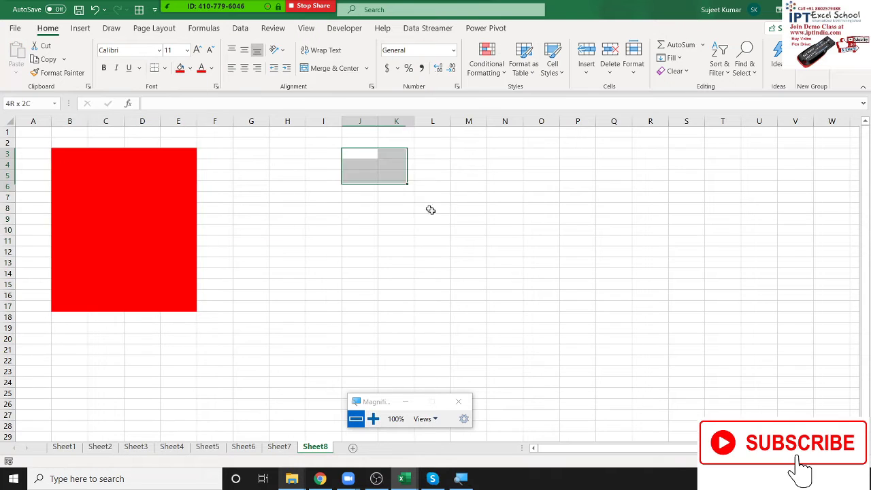
left_click(190, 68)
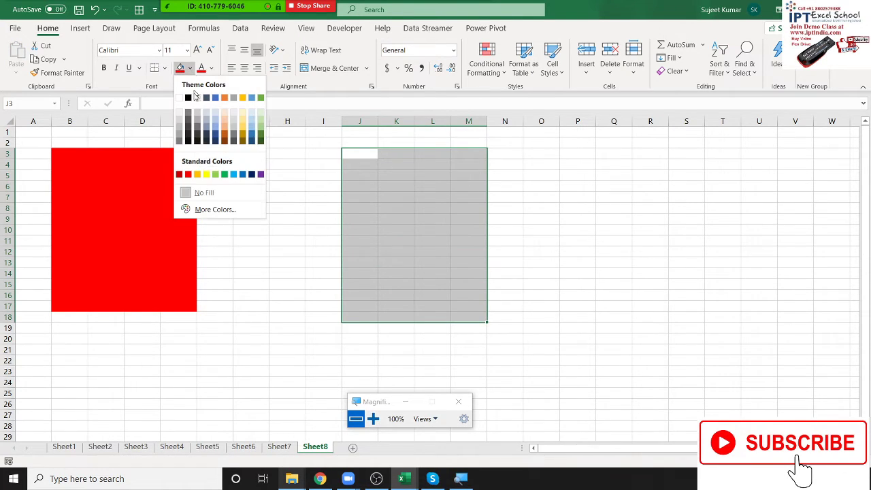
left_click(233, 174)
left_click(276, 237)
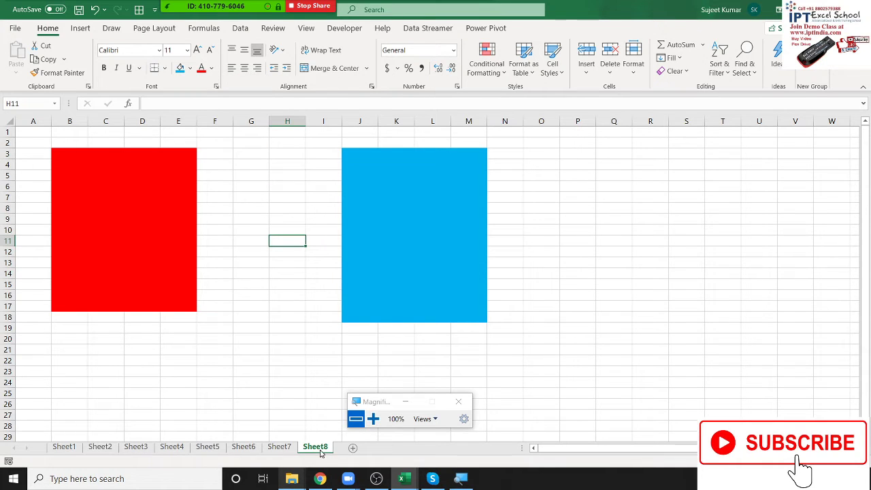
right_click(321, 450)
left_click(338, 375)
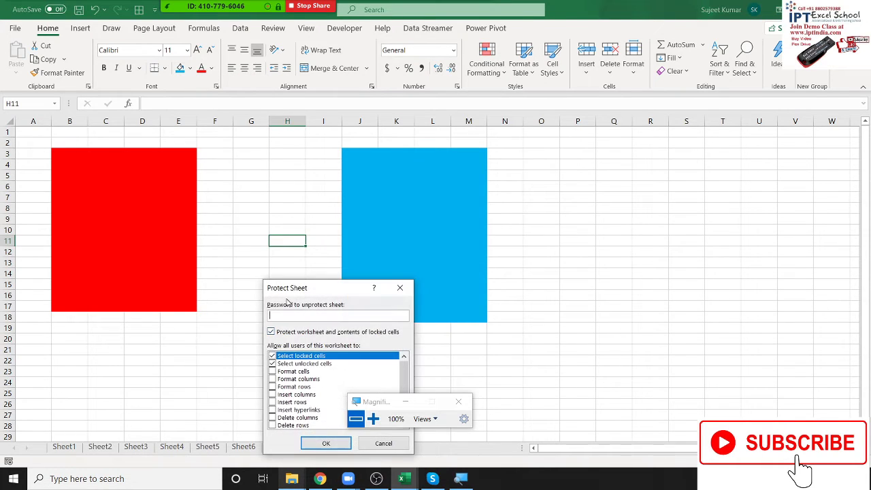
left_click_drag(304, 289, 601, 170)
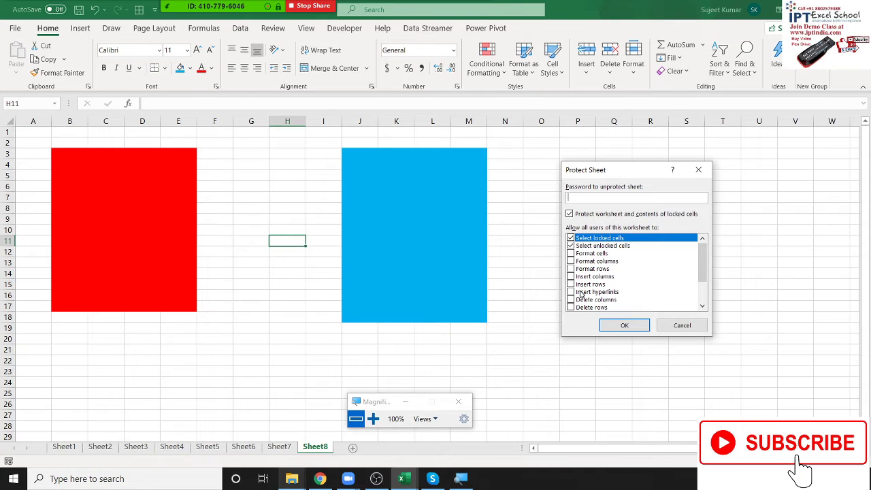
scroll(581, 294, "down", 2)
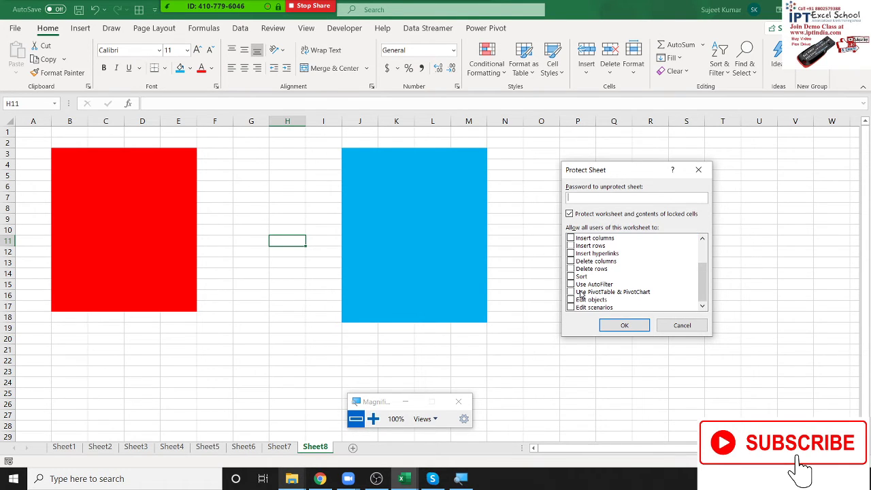
scroll(581, 294, "up", 1)
scroll(581, 294, "up", 1)
scroll(579, 292, "down", 2)
scroll(579, 294, "up", 2)
scroll(580, 294, "down", 2)
left_click(571, 246)
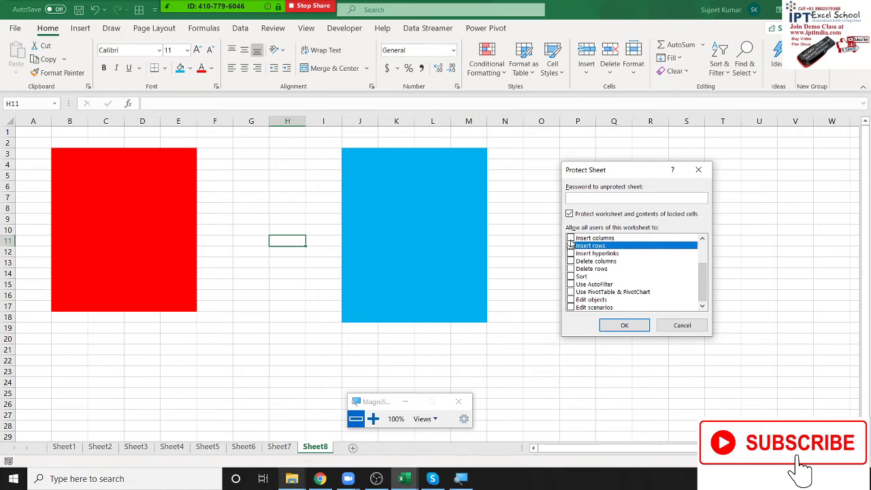
left_click(570, 239)
scroll(566, 280, "up", 1)
scroll(565, 280, "up", 1)
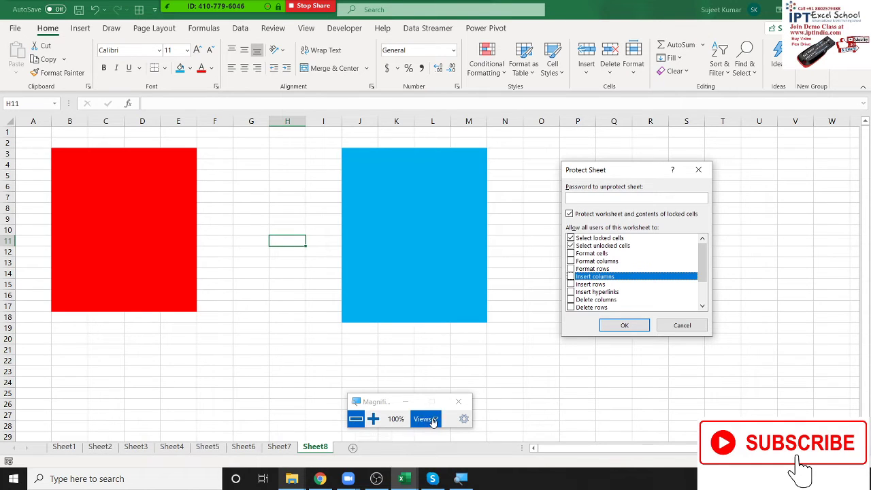
left_click(464, 419)
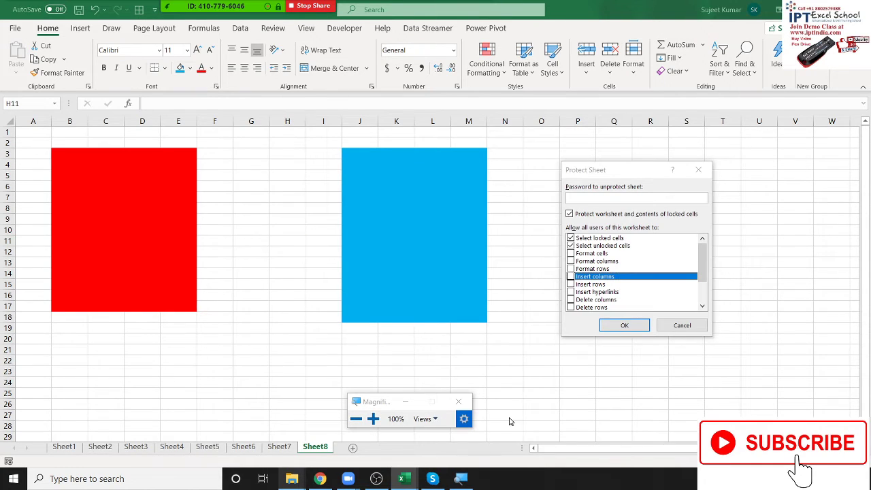
left_click(464, 418)
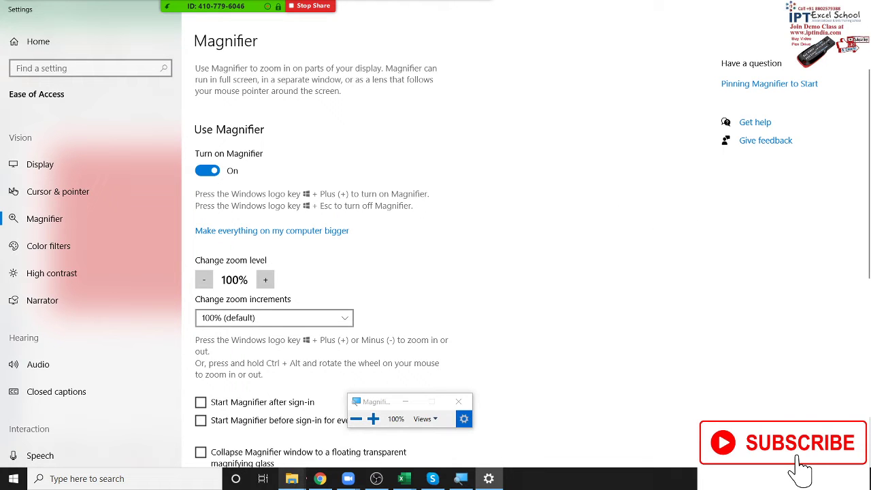
left_click(401, 478)
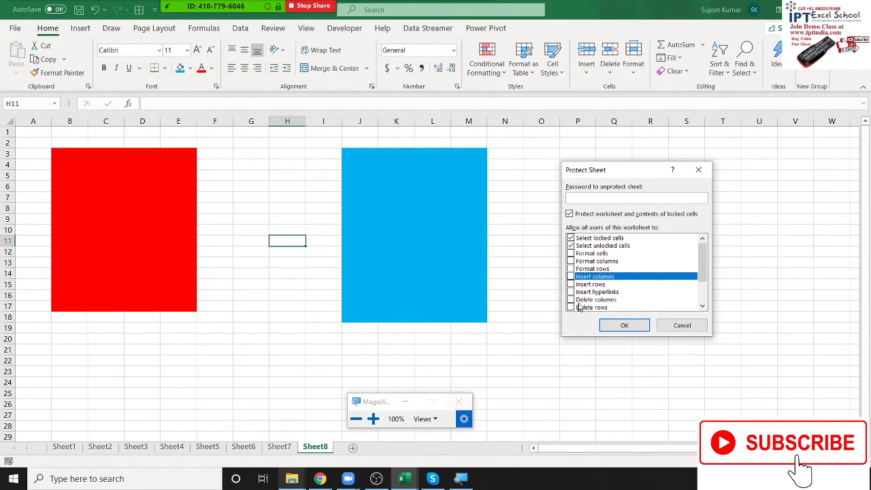
Cancel sheet protection and label B2 'A' and J2 'B' above the red and blue blocks.
left_click(680, 325)
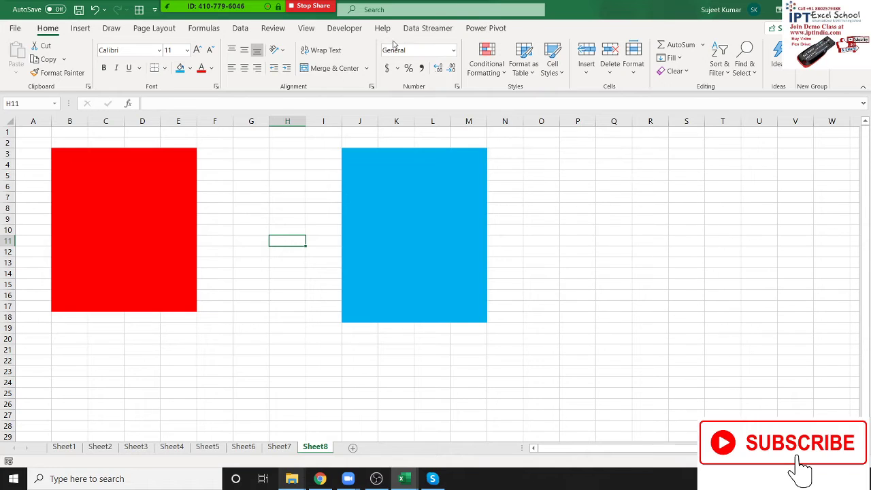
left_click(166, 185)
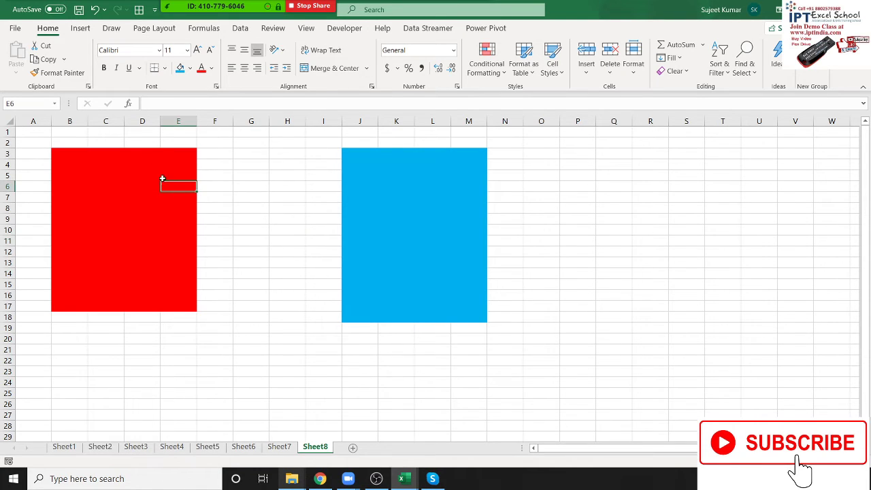
left_click(64, 139)
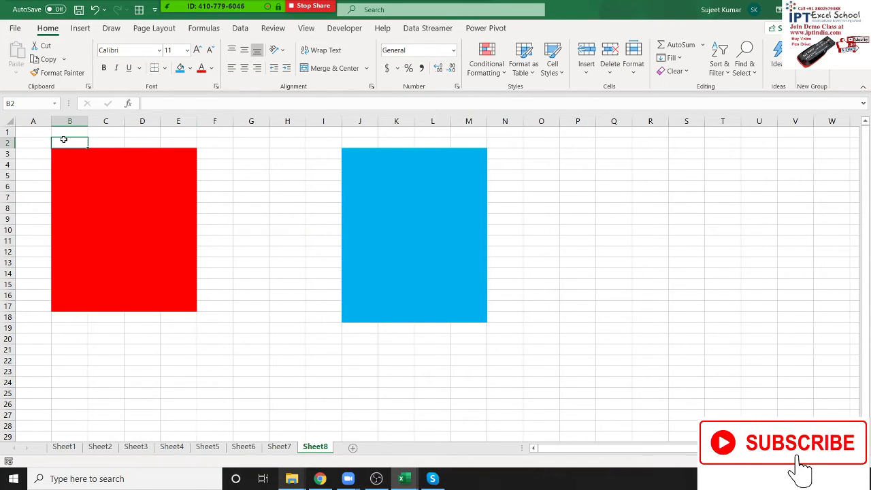
type("A")
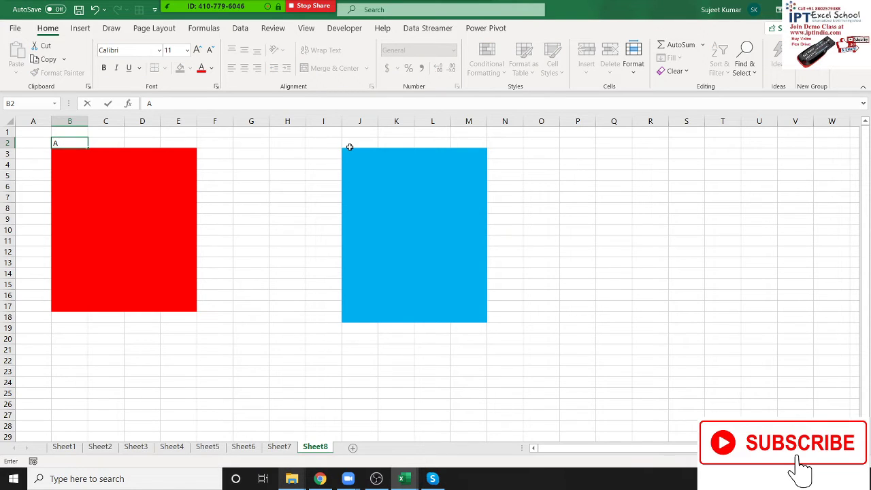
left_click(354, 143)
type("B")
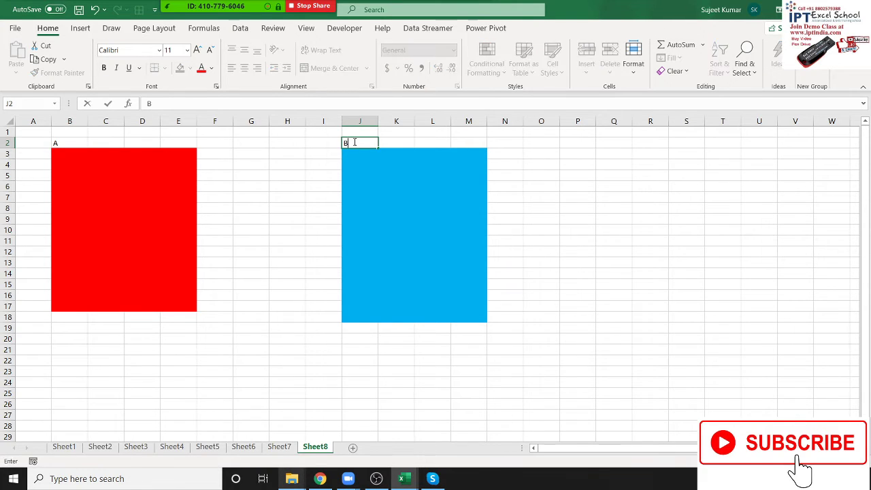
left_click(310, 170)
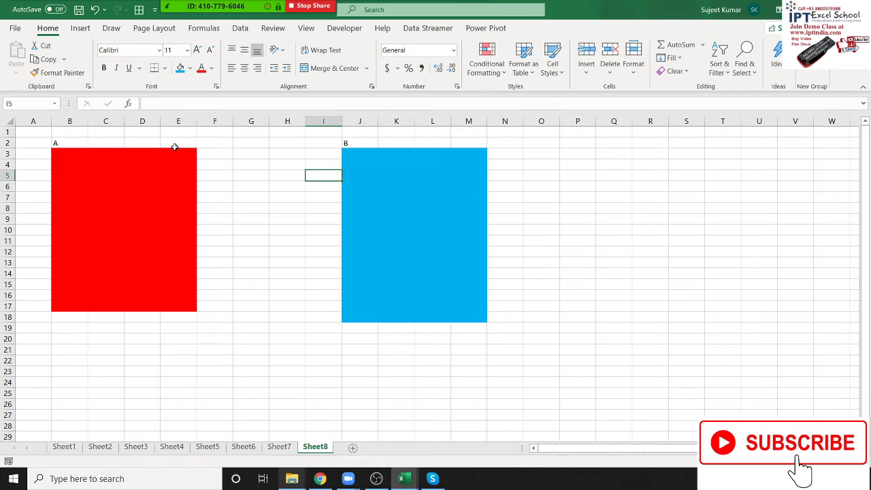
Select the red block B3:E17, the blue block J3:M18 and cells inside them to show them.
left_click(57, 153)
left_click_drag(58, 153, 194, 308)
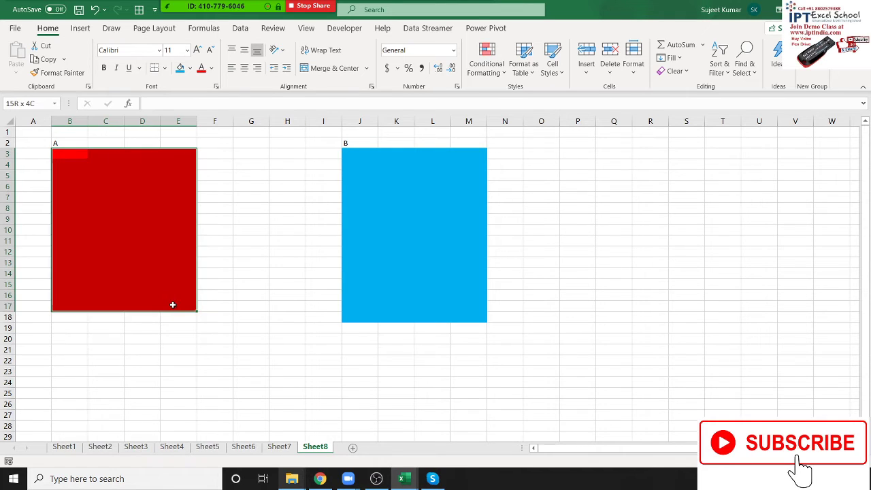
left_click_drag(354, 153, 467, 316)
left_click_drag(129, 165, 106, 243)
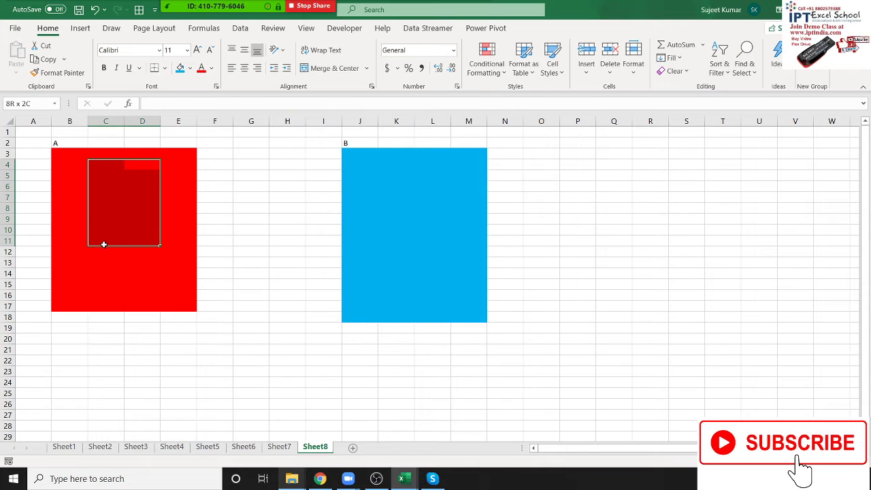
left_click_drag(382, 148, 421, 234)
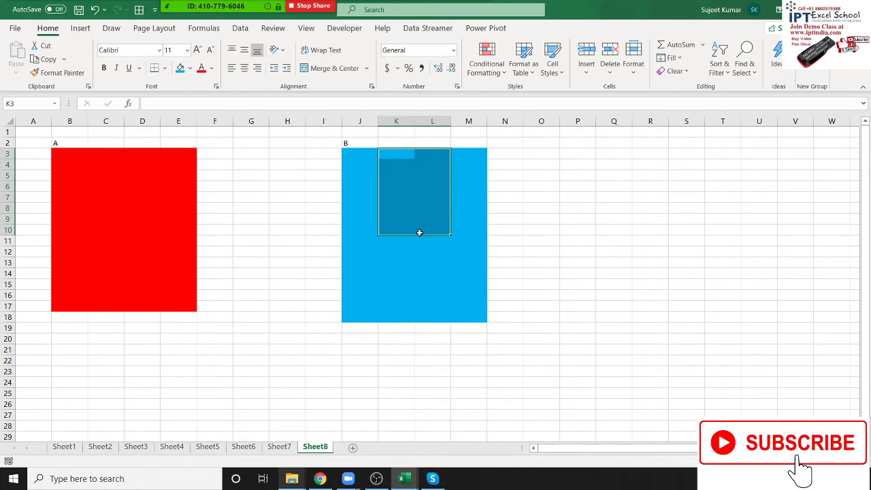
left_click(133, 193)
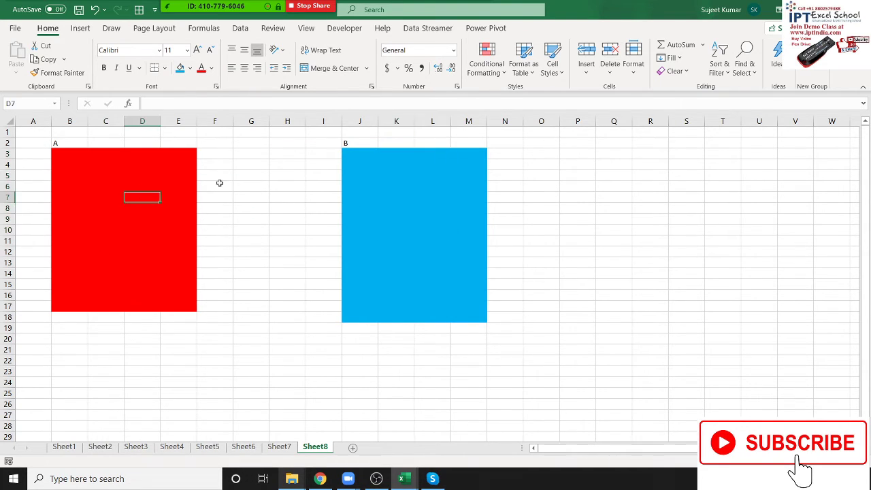
left_click(353, 184)
left_click(185, 183)
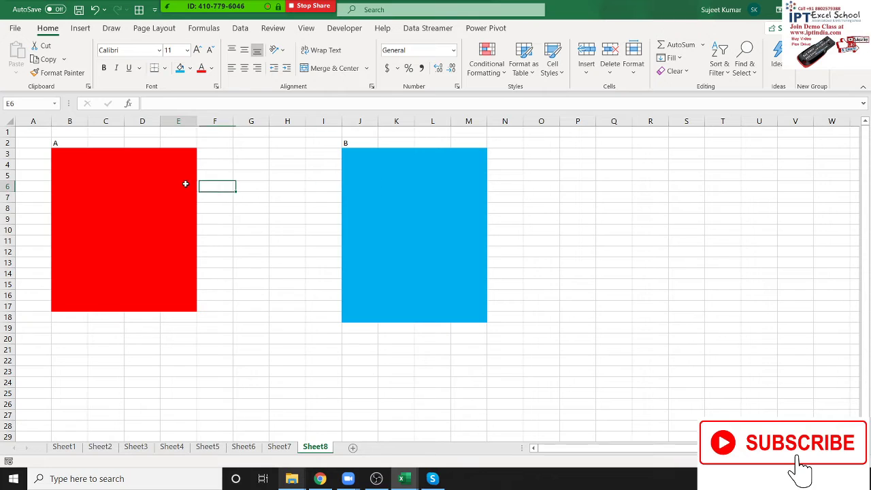
left_click(124, 169)
left_click_drag(72, 151, 140, 272)
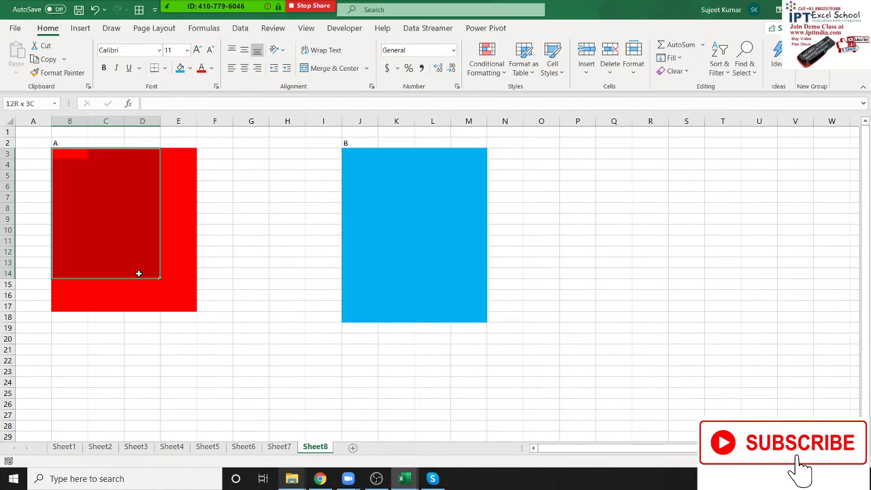
left_click(365, 234)
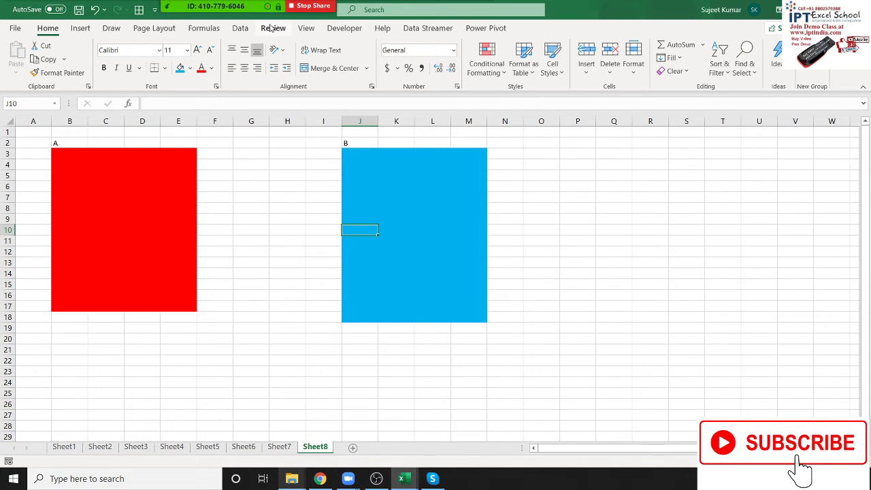
Restart Magnifier by searching 'mag', then bring up Excel's Review commands.
key("super")
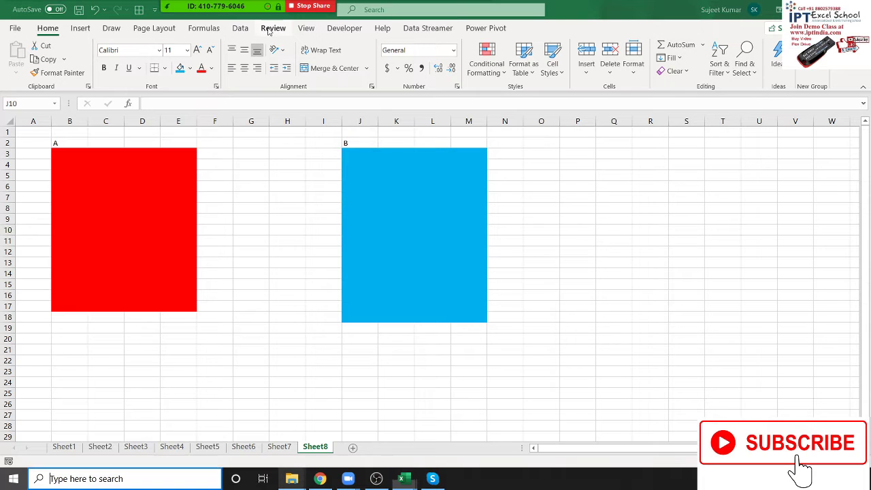
type("mab")
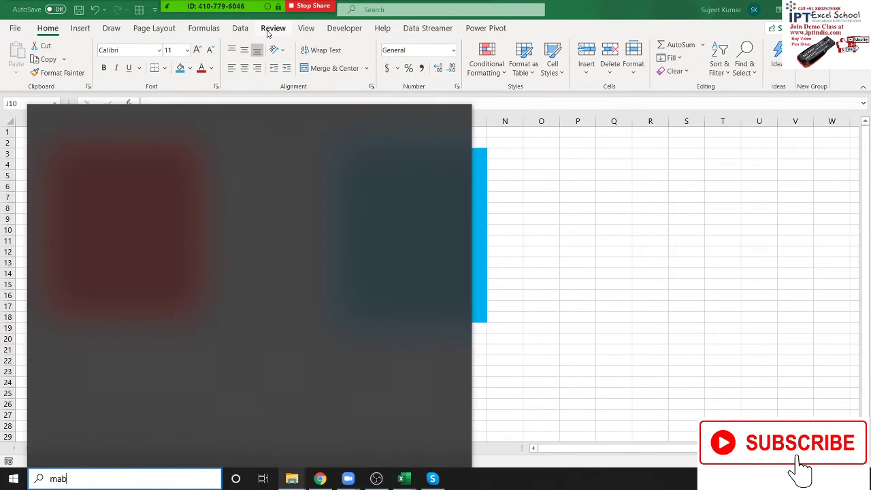
type("g")
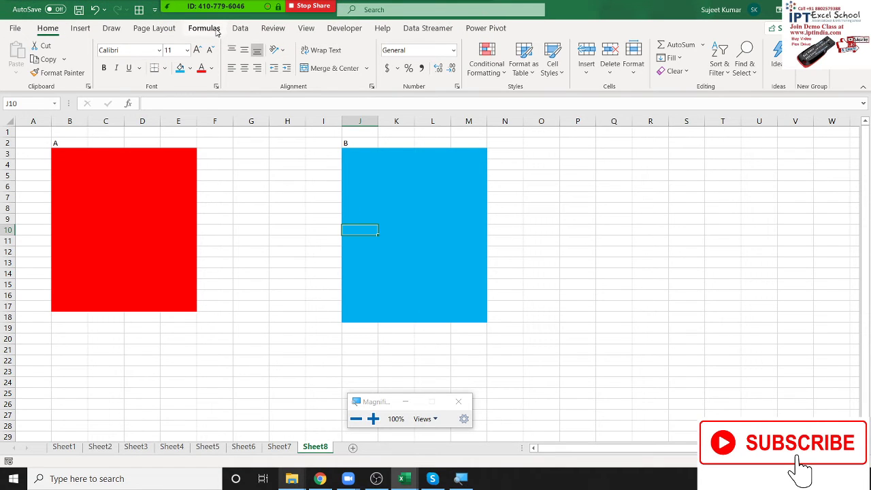
left_click(273, 28)
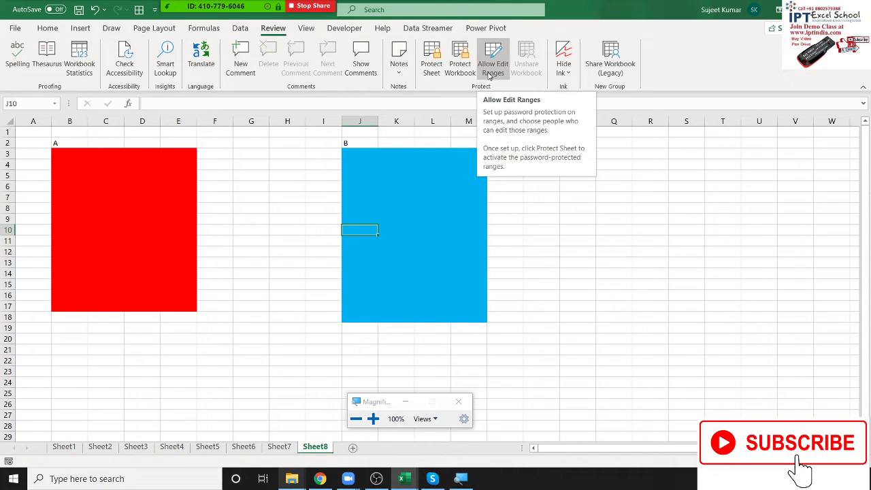
Start a new edit range, clear its default title, and set Refers to $B$3:$E$17.
key("super+plus")
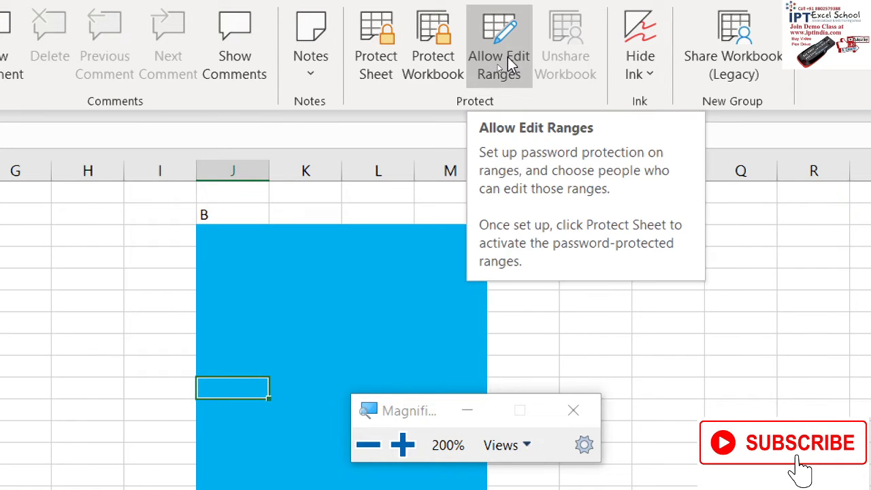
left_click(505, 61)
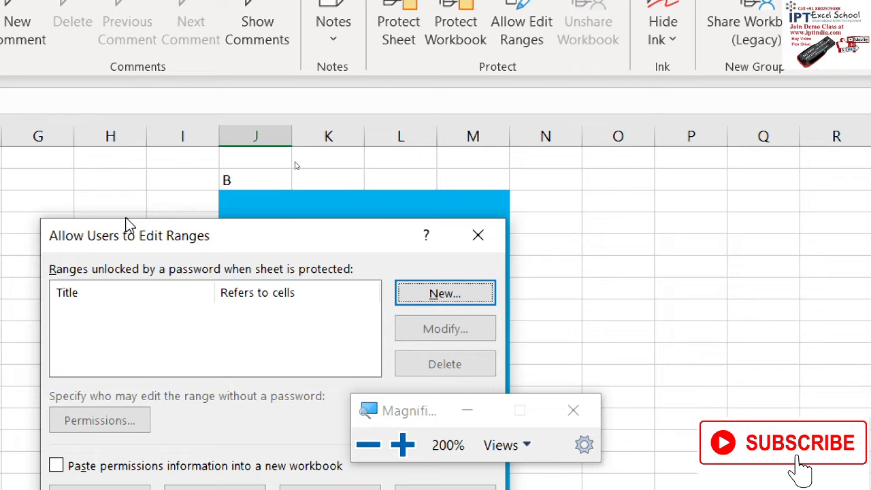
left_click_drag(130, 224, 321, 117)
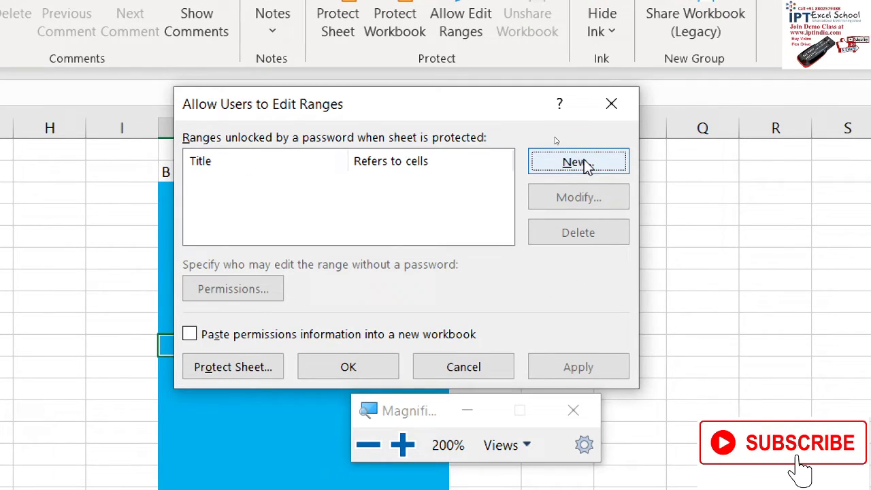
left_click(583, 163)
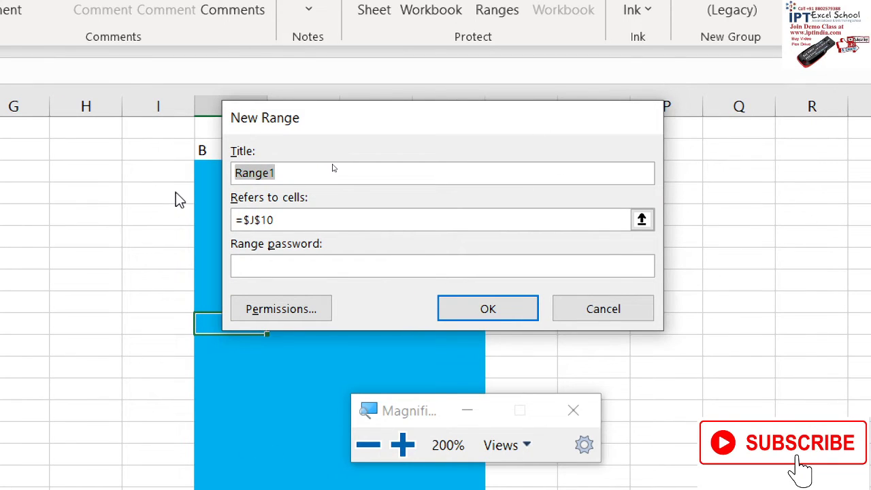
key("BackSpace")
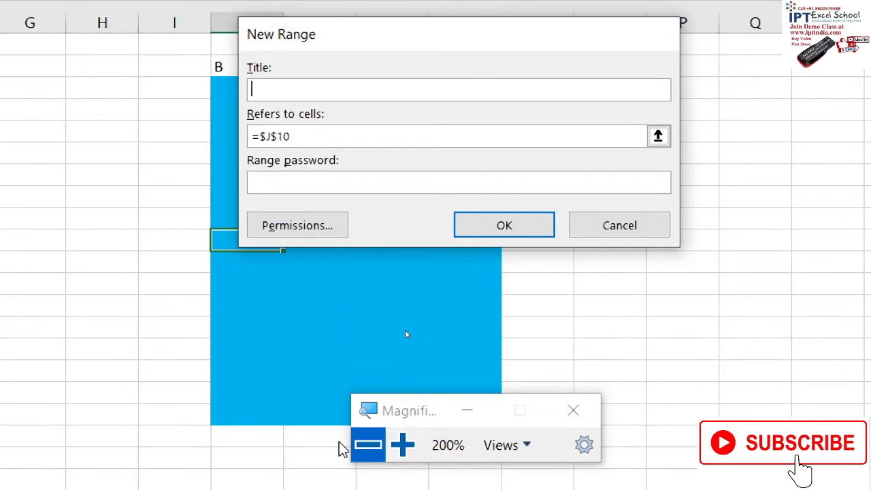
left_click(367, 445)
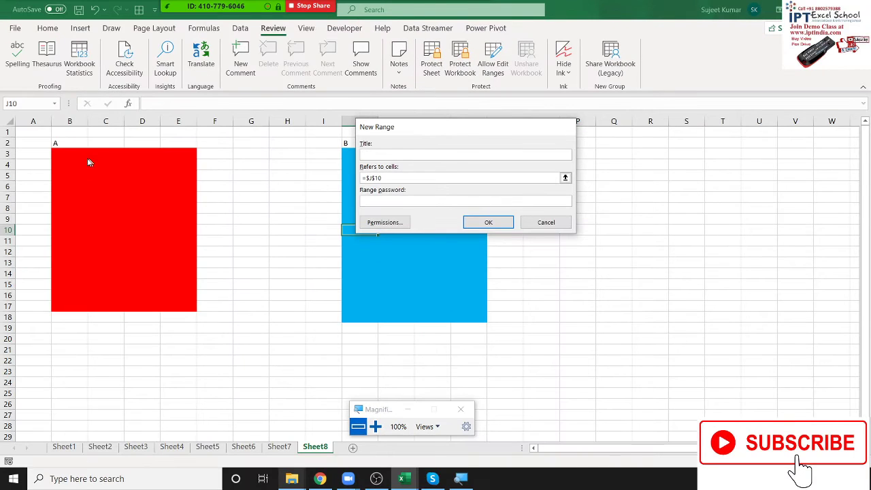
left_click(531, 178)
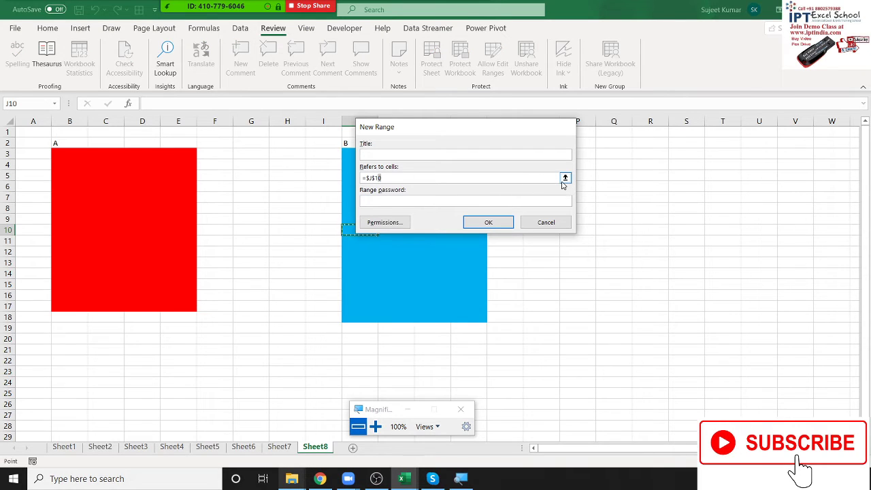
left_click(565, 178)
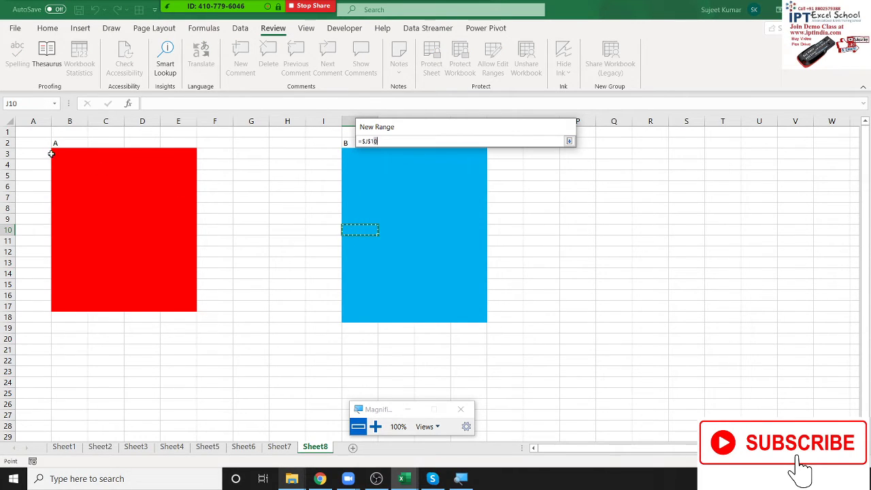
left_click_drag(54, 151, 120, 221)
mouse_move(68, 150)
left_mouse_down()
mouse_move(174, 272)
mouse_move(181, 306)
left_mouse_up()
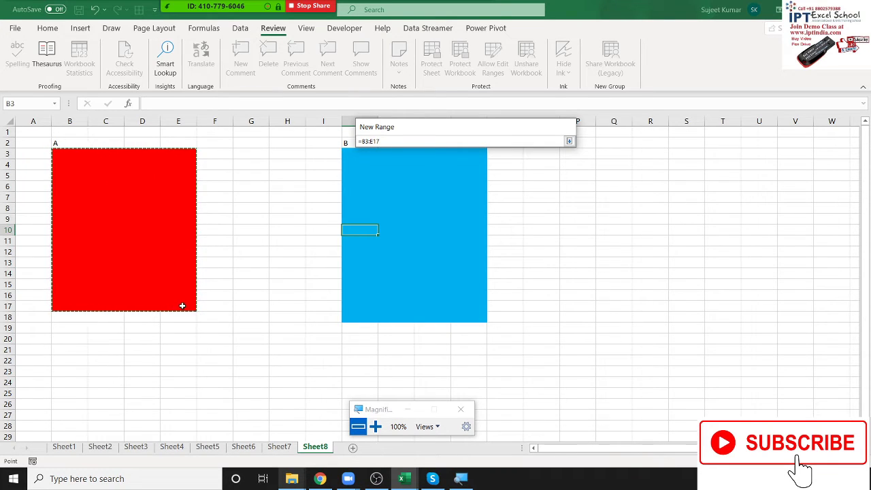
left_click(568, 141)
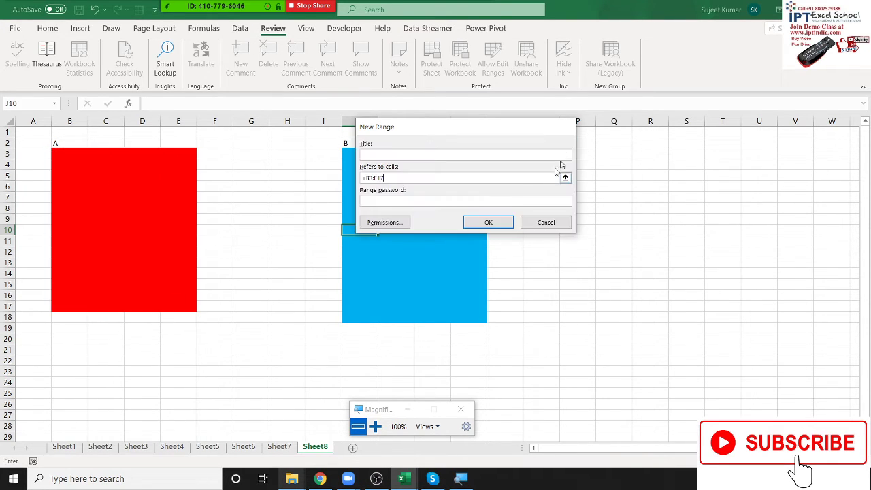
Give the range a password and the title 's', confirming the re-entered password.
left_click(483, 203)
left_click(487, 222)
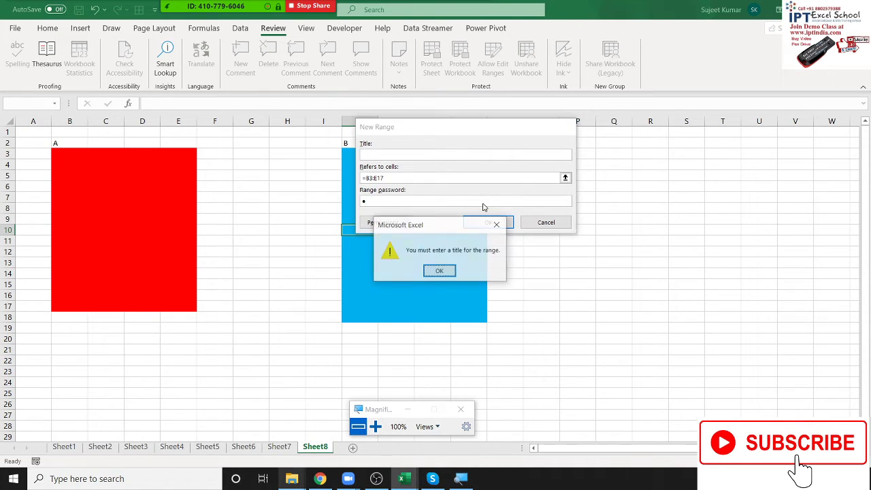
left_click(452, 270)
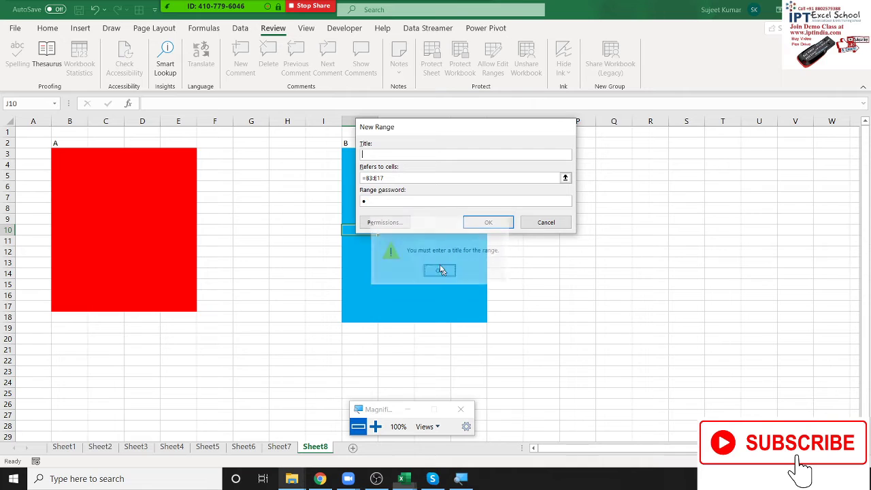
type("s")
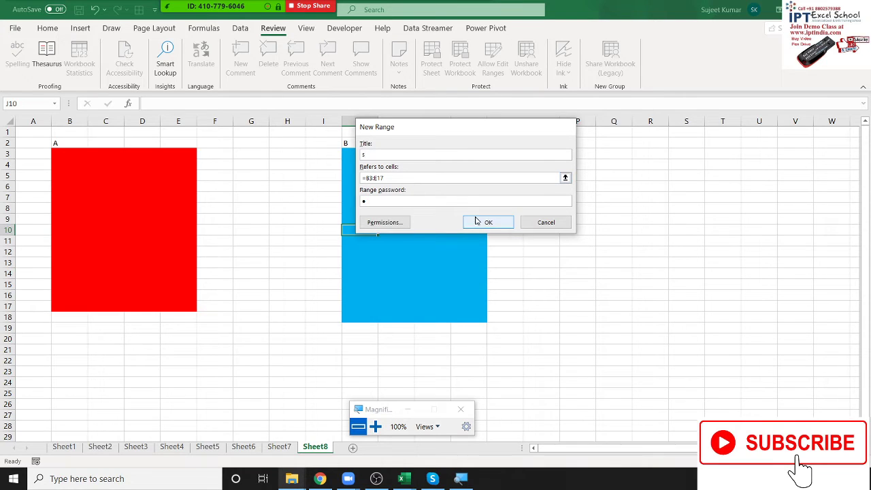
left_click(485, 225)
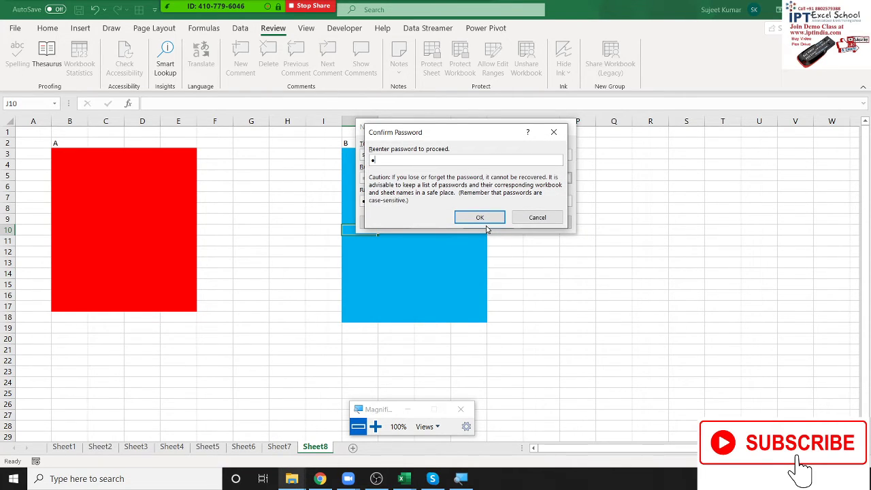
left_click(485, 219)
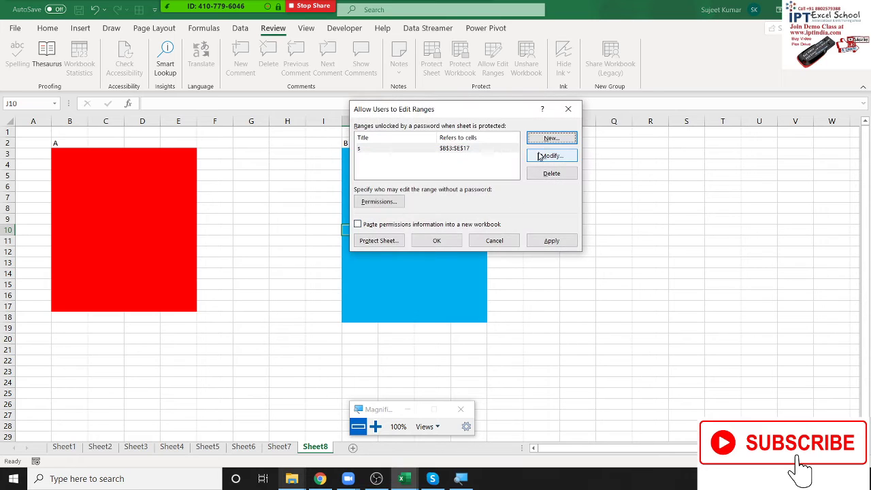
Define a new edit range Range2 referring to the blue block $J$3:$M$18.
left_click(550, 138)
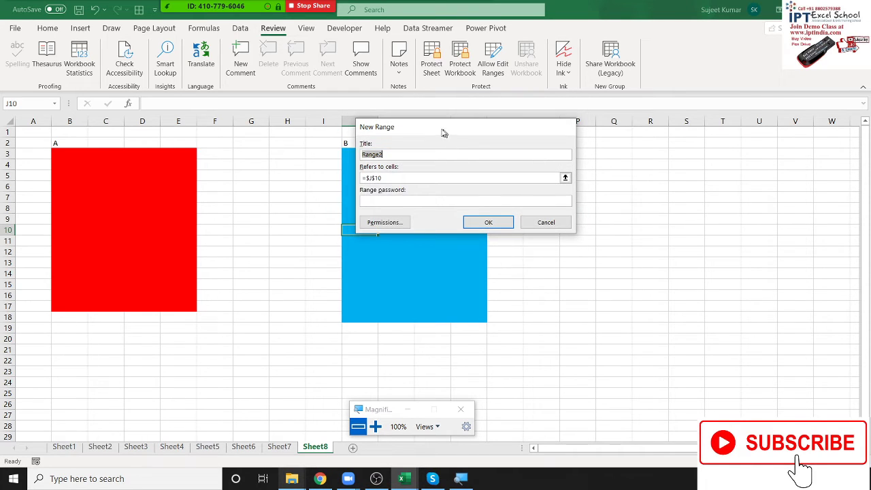
left_click_drag(442, 132, 85, 90)
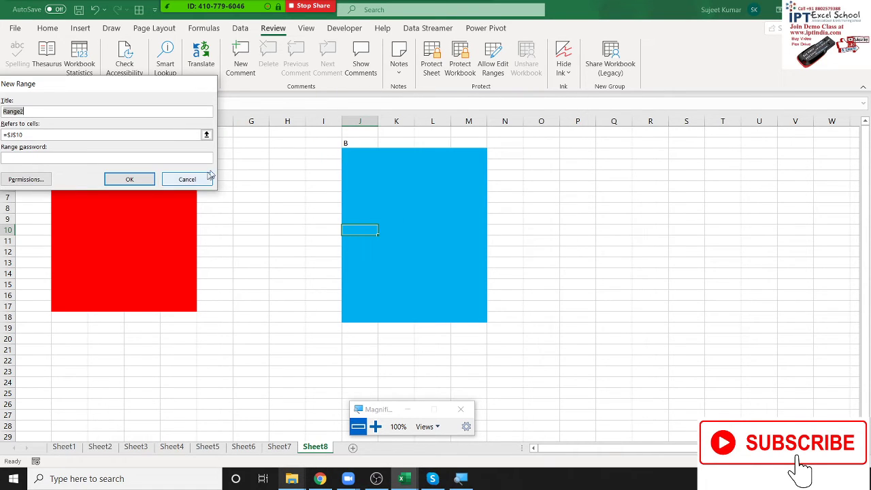
left_click(206, 134)
left_click_drag(354, 156, 469, 316)
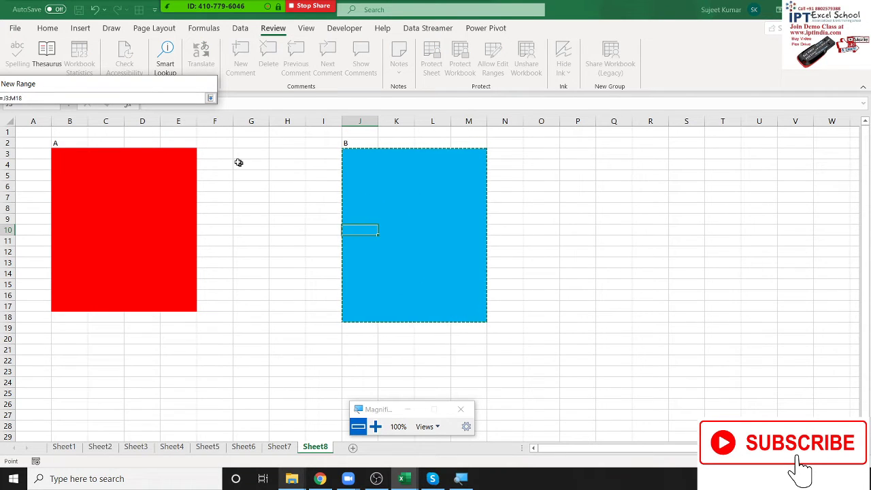
left_click(210, 98)
left_click_drag(159, 90, 341, 115)
Set and confirm Range2's password, then apply and close the edit-ranges list.
left_click(213, 181)
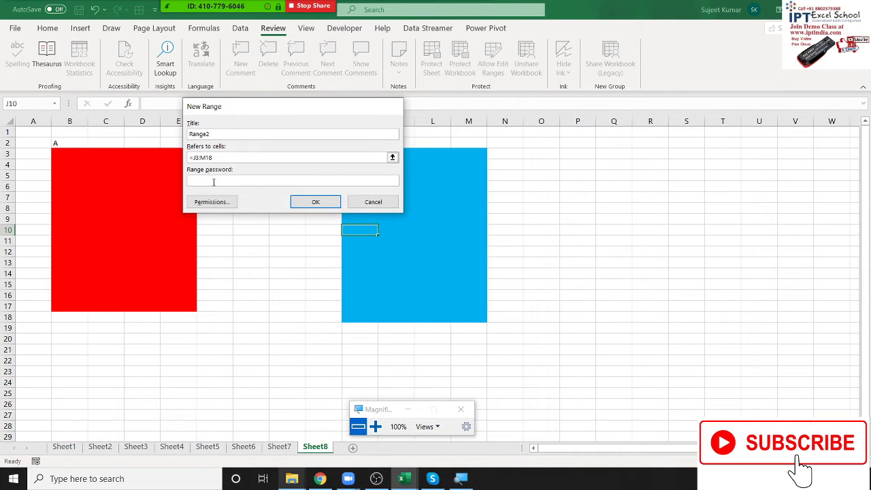
left_click(323, 204)
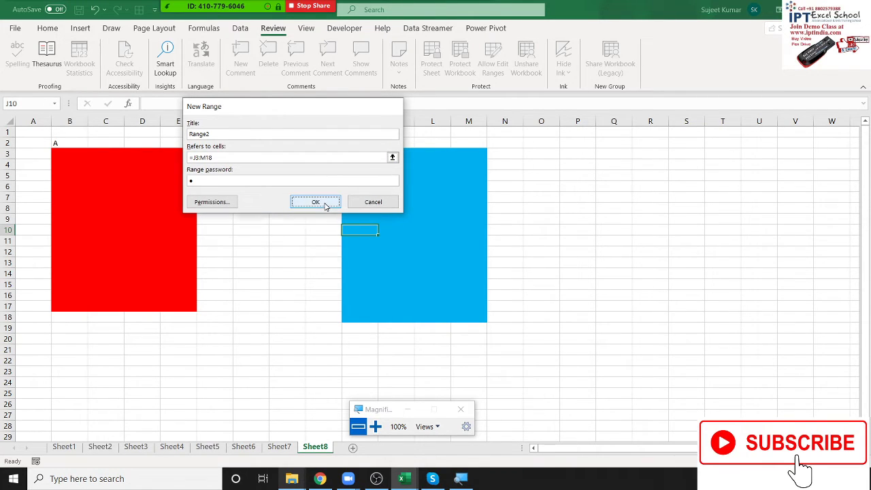
type("a")
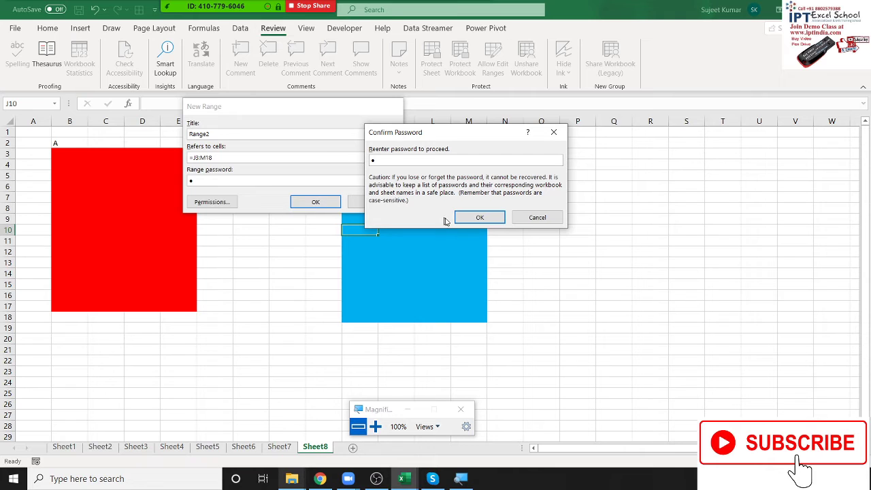
left_click(478, 218)
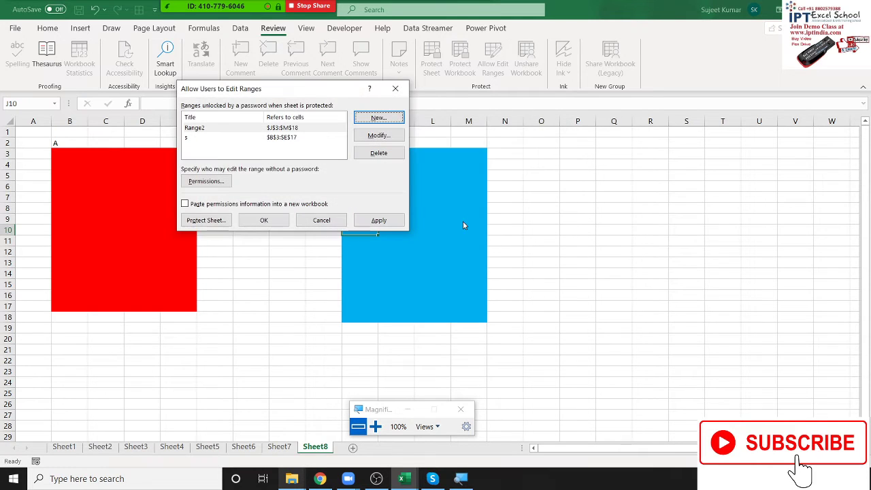
left_click(378, 220)
left_click(265, 219)
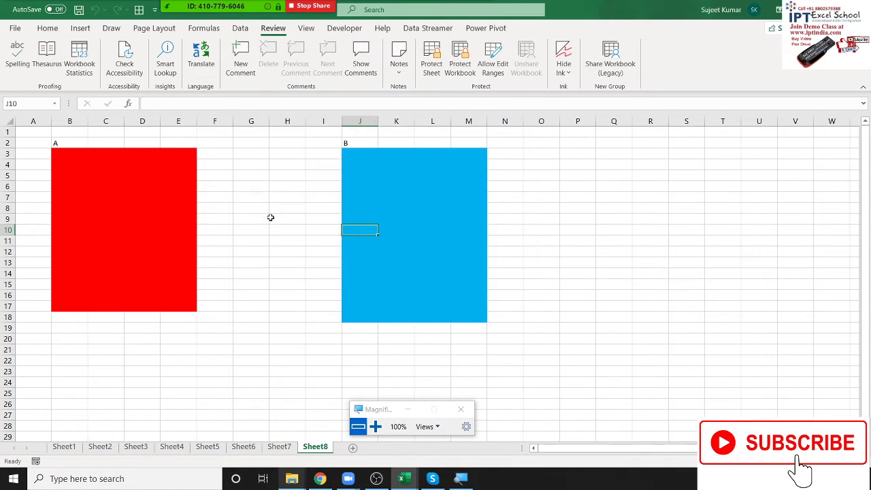
Select cell E8 in the red block, K8 in the blue block, then F12.
left_click(170, 207)
type("s")
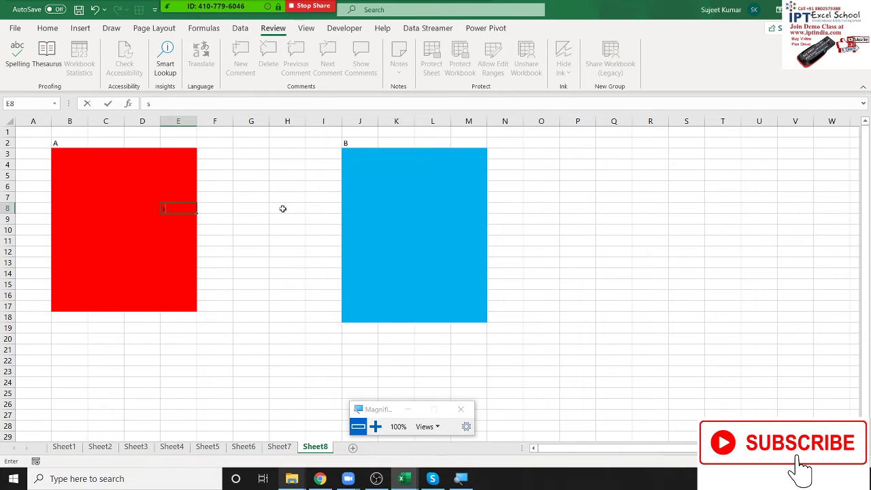
left_click(393, 210)
type("s")
left_click(222, 251)
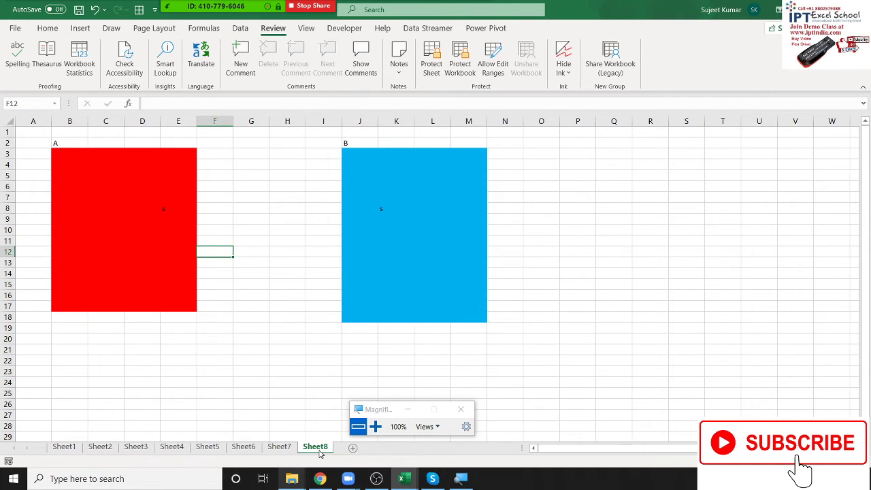
Protect Sheet8 from its tab menu, entering and confirming a password.
right_click(320, 451)
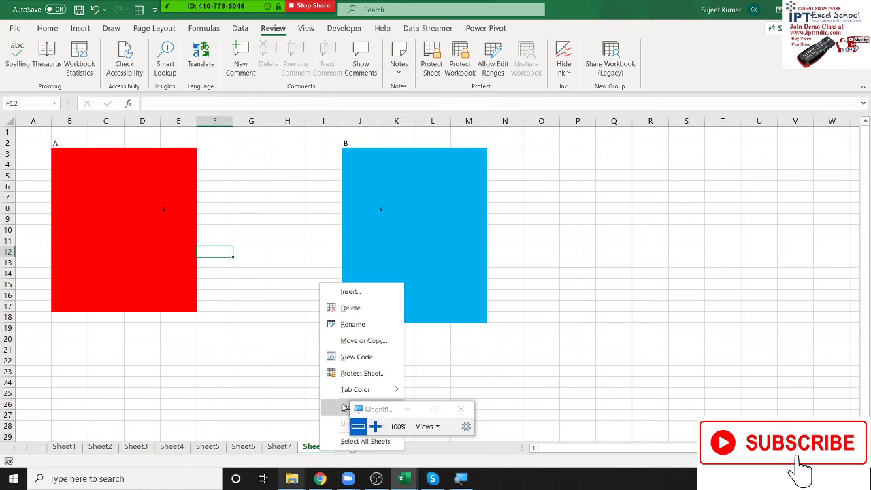
left_click(355, 373)
left_click_drag(318, 289, 556, 181)
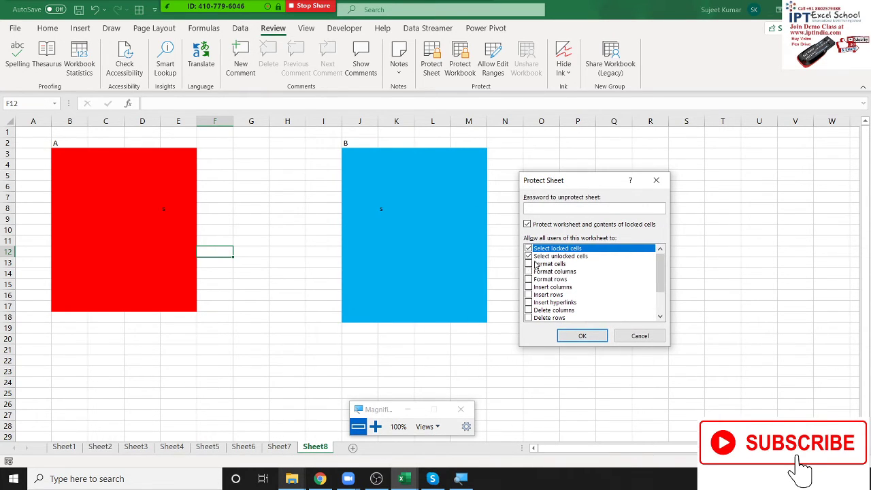
type("1")
left_click(582, 336)
type("1")
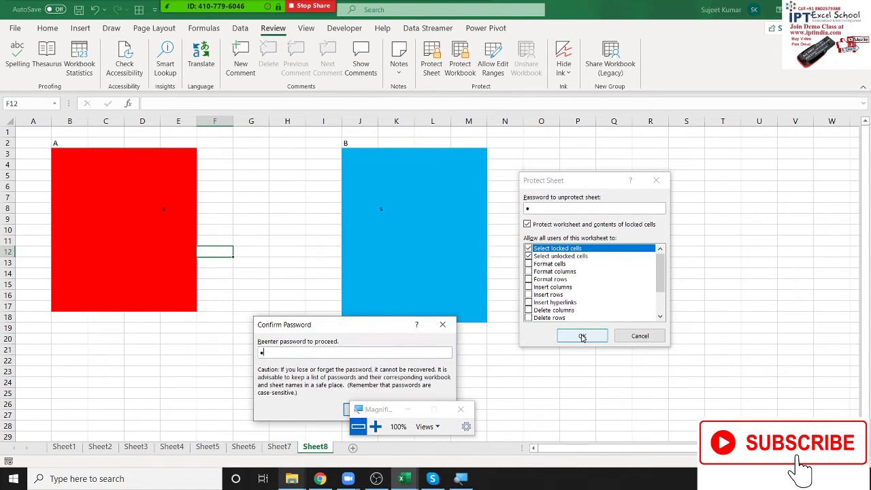
key("Return")
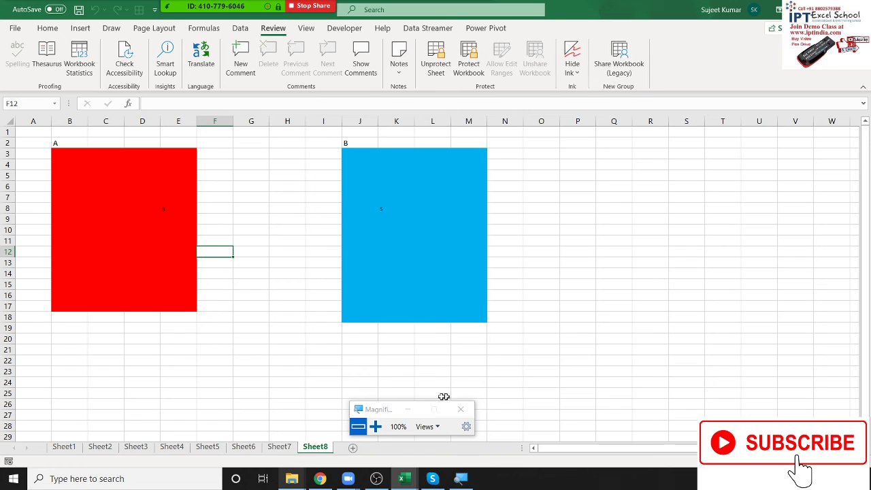
Unlock the red block by editing D12 and submitting its range password.
left_click(253, 259)
left_click(127, 250)
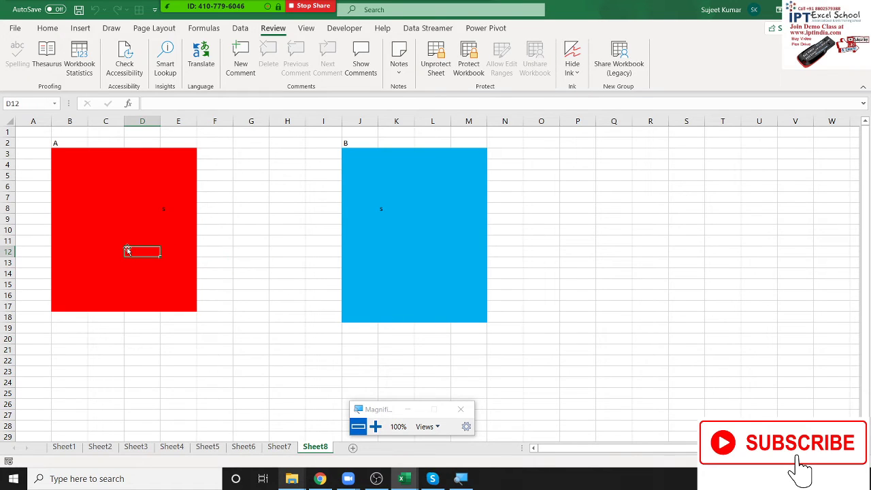
double_click(127, 251)
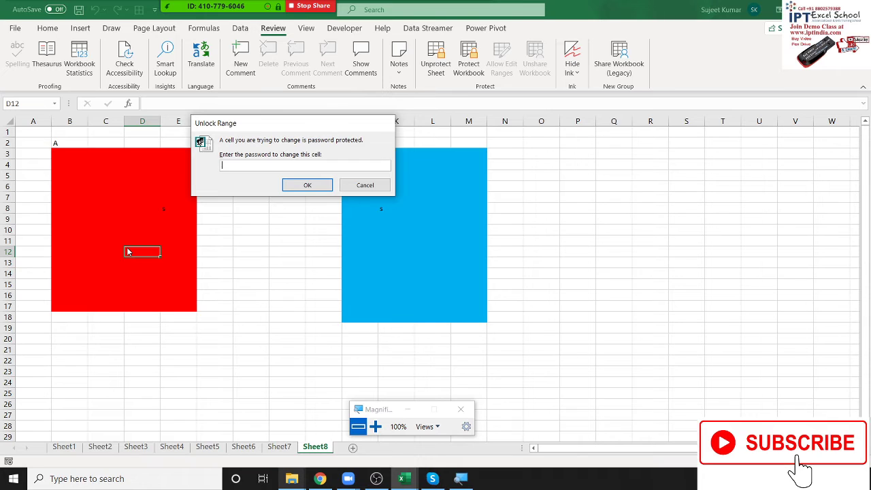
key("Return")
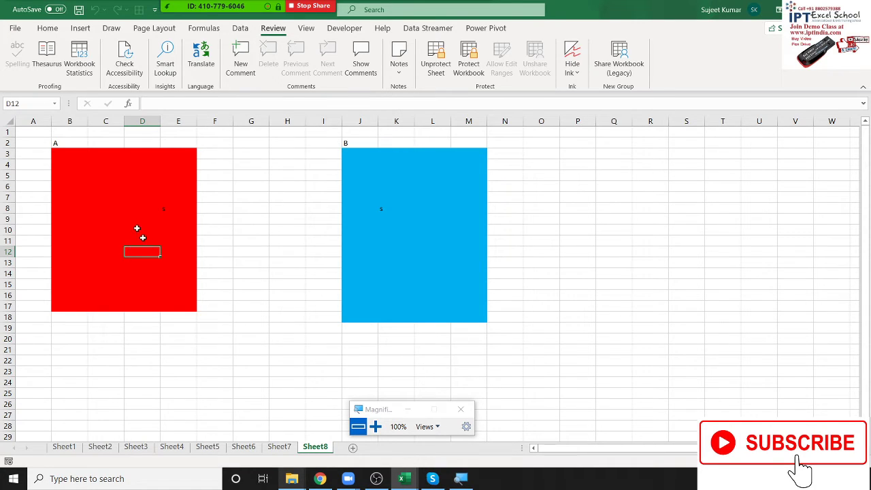
Enter sad in C6, asd in C9 and ads in C14.
left_click(111, 197)
left_click(94, 186)
type("sad")
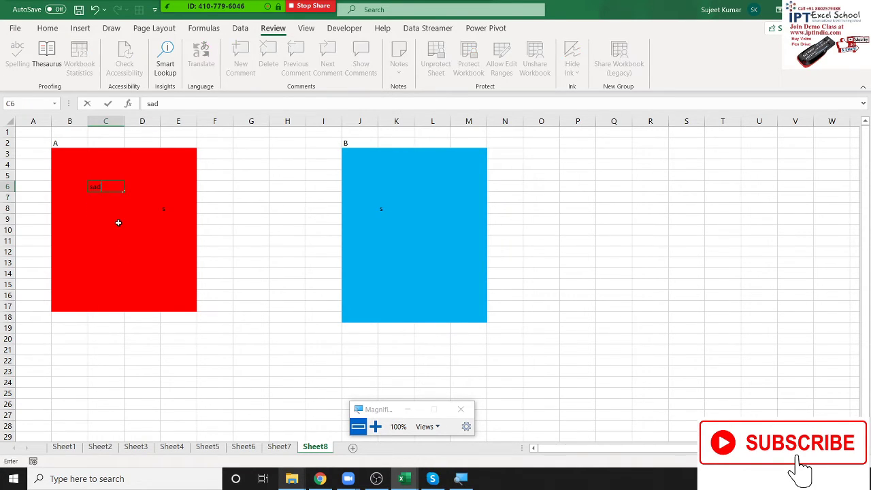
left_click(115, 221)
type("asd")
key("Return")
left_click(102, 269)
type("ads")
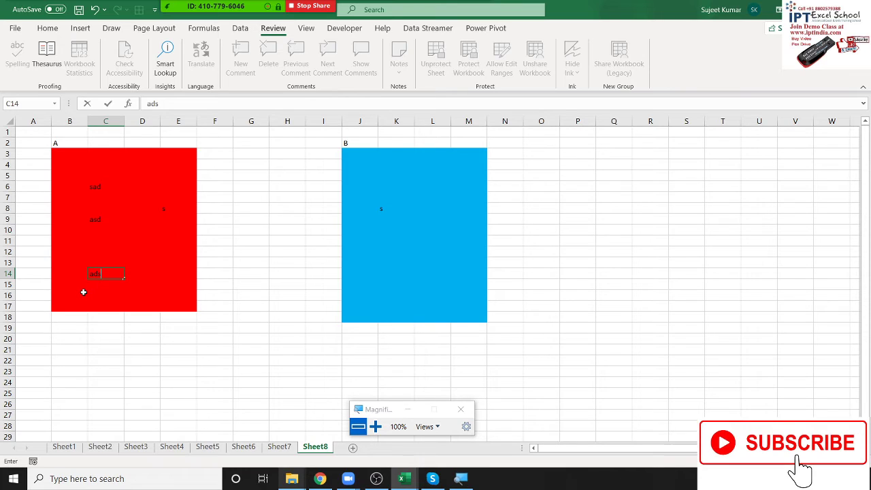
left_click(143, 259)
Try deleting K12:K13 in the blue block and cancel its password prompt.
left_click_drag(390, 260, 406, 236)
key("Delete")
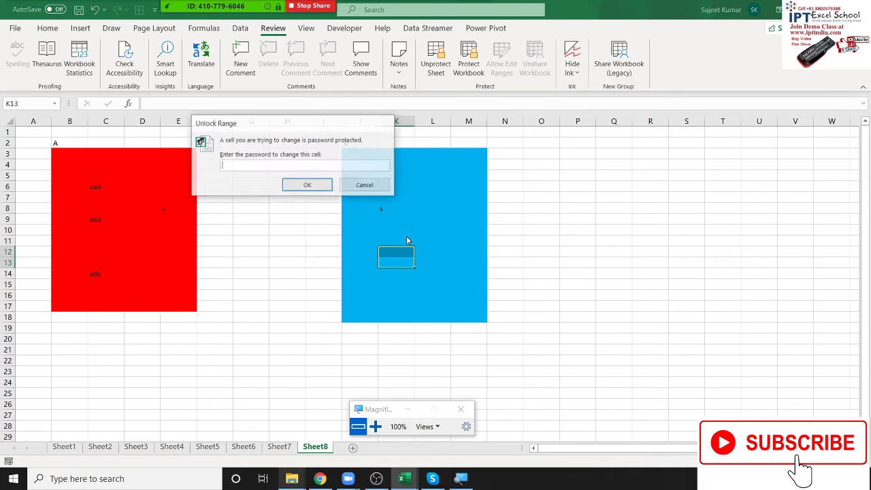
key("Escape")
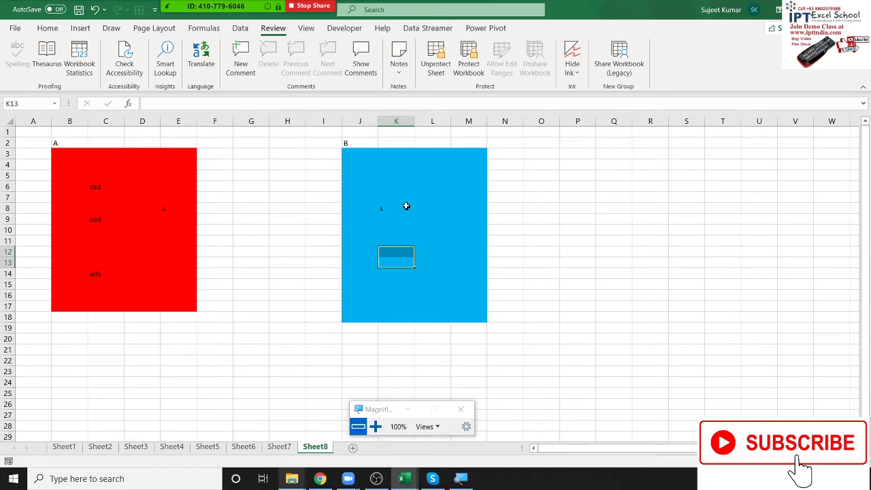
Select cells K8, K9 and K12 on the sheet.
left_click(403, 207)
left_click(380, 216)
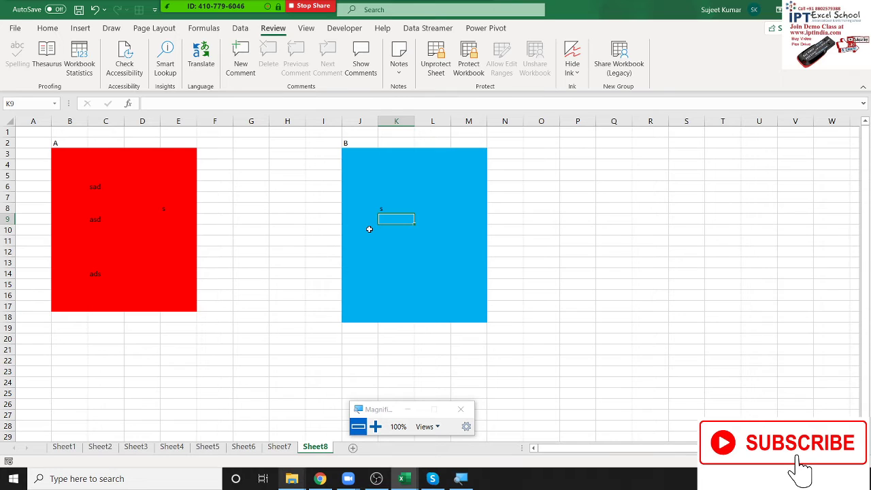
left_click(393, 251)
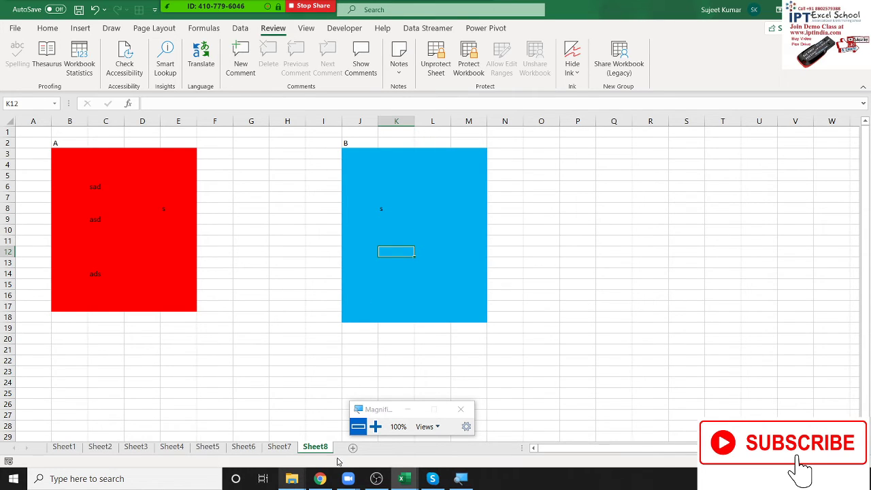
Protect the workbook structure with a password, confirming it a second time.
left_click(468, 68)
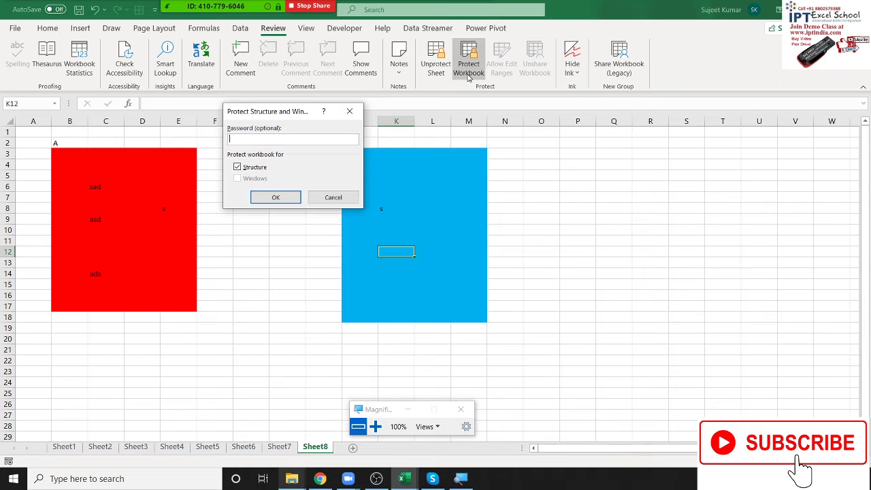
key("Return")
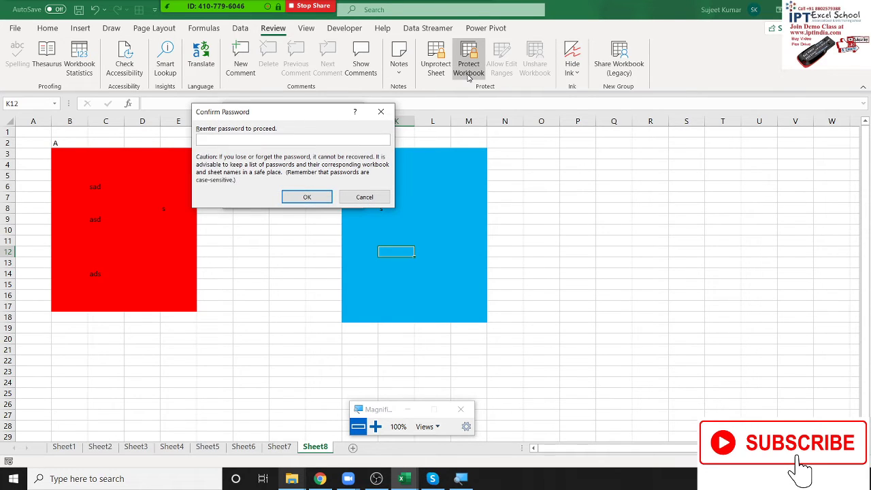
key("Return")
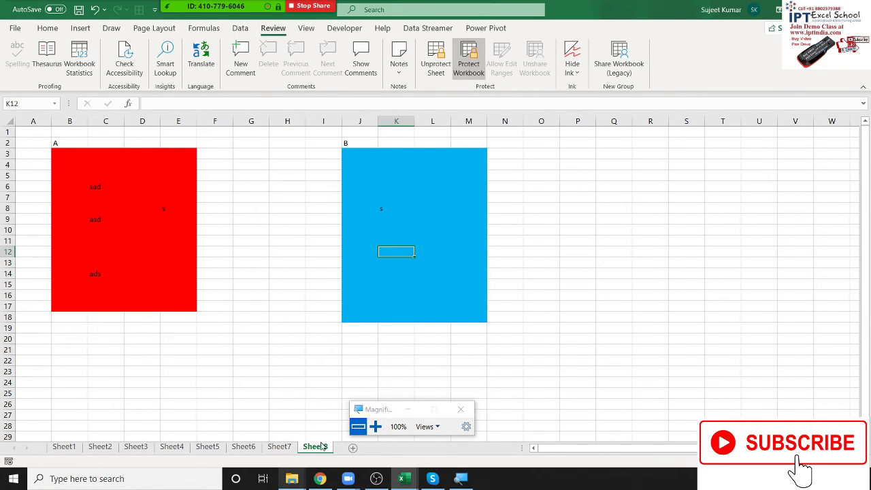
Check the greyed-out insert, delete and rename options on the Sheet8 and Sheet4 tabs, ending on Sheet4.
right_click(320, 447)
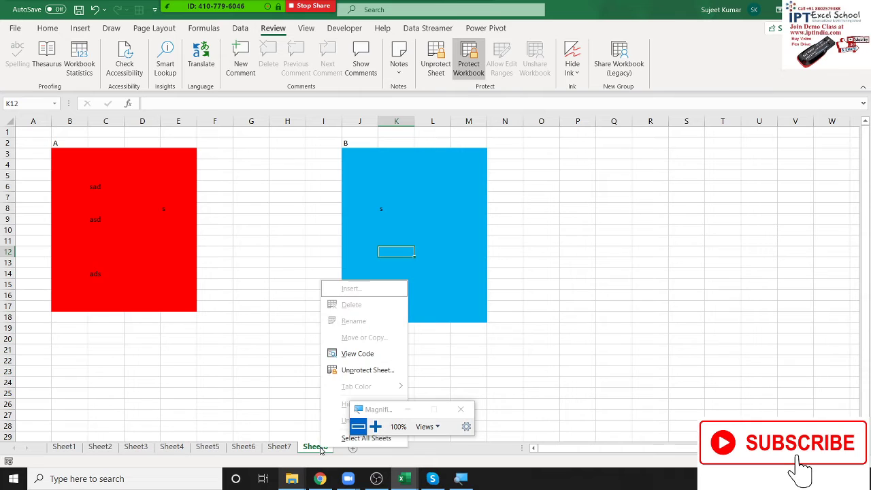
left_click(187, 448)
right_click(185, 447)
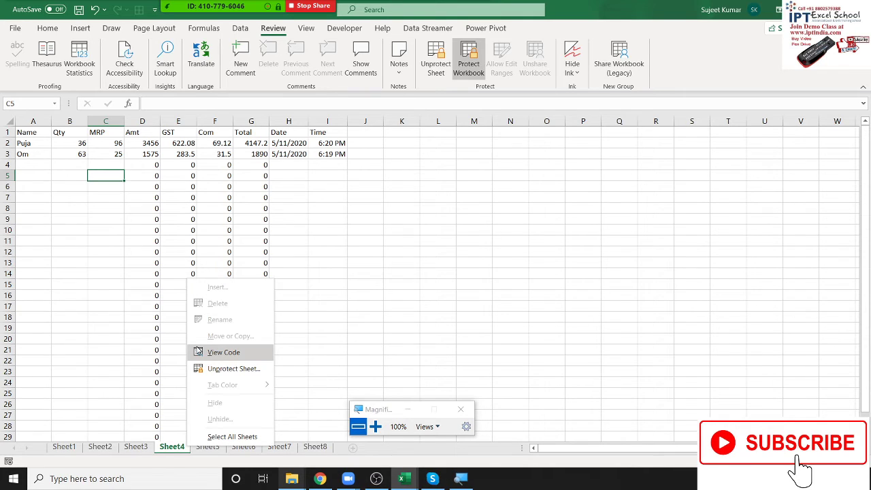
left_click(404, 257)
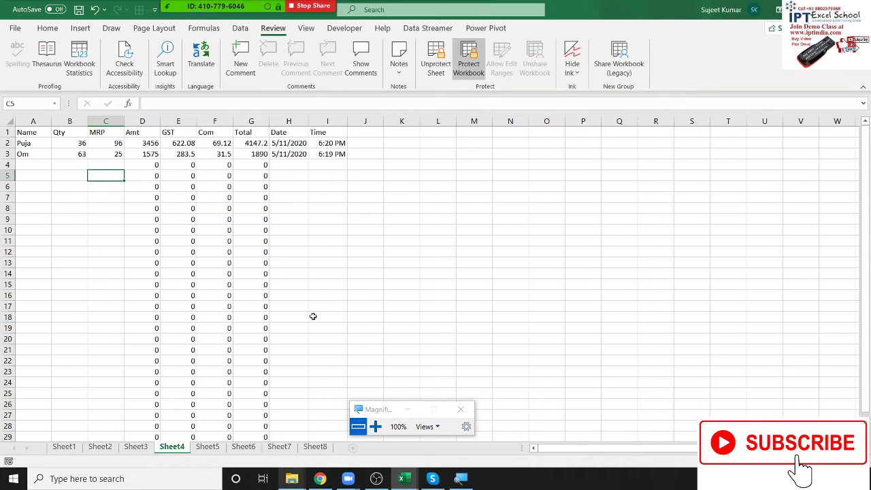
Open the Save As dialog's General Options password fields and cancel without setting any.
left_click(14, 30)
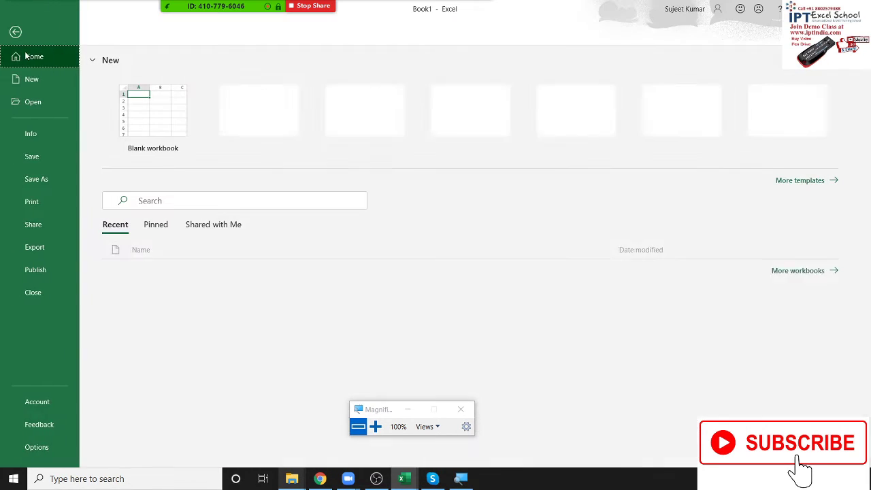
left_click(47, 185)
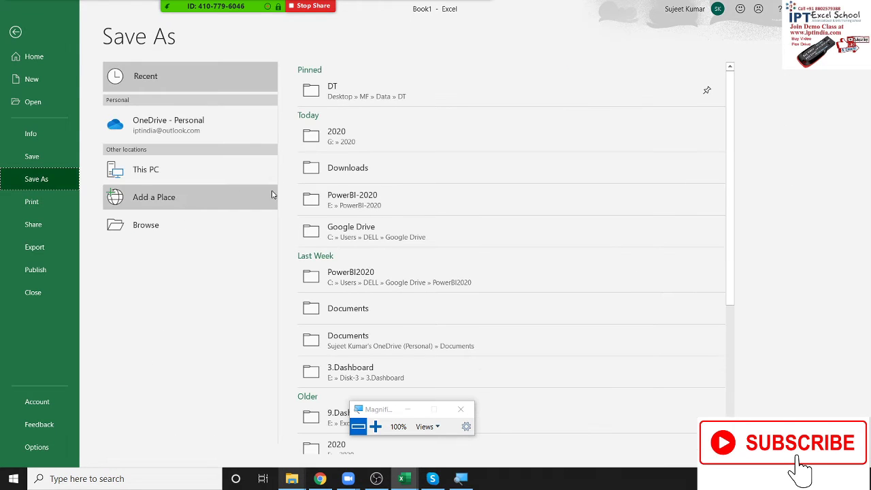
left_click(189, 229)
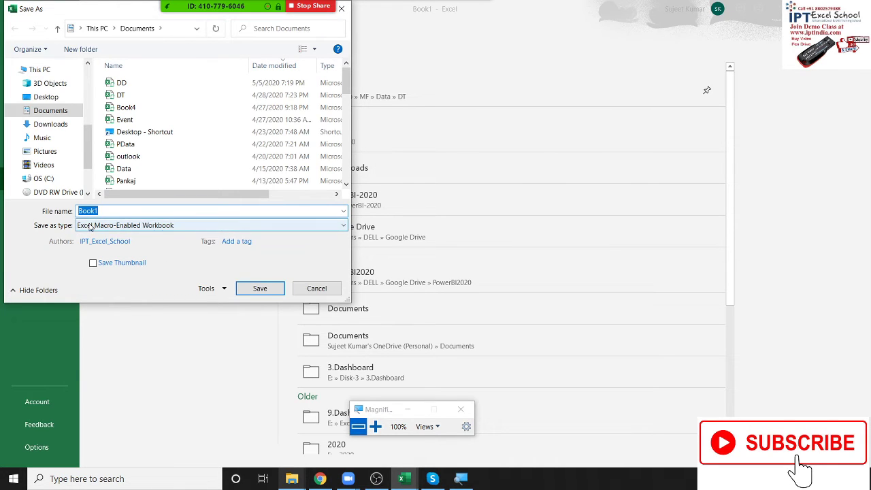
left_click(222, 290)
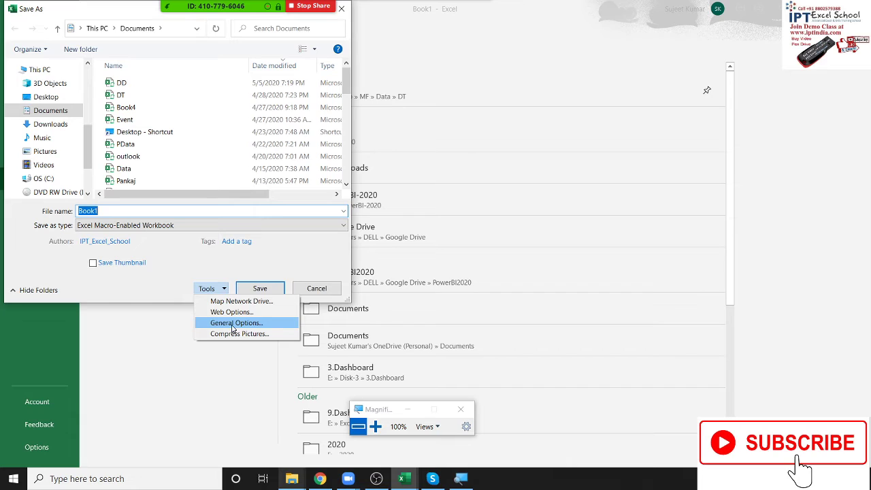
left_click(234, 323)
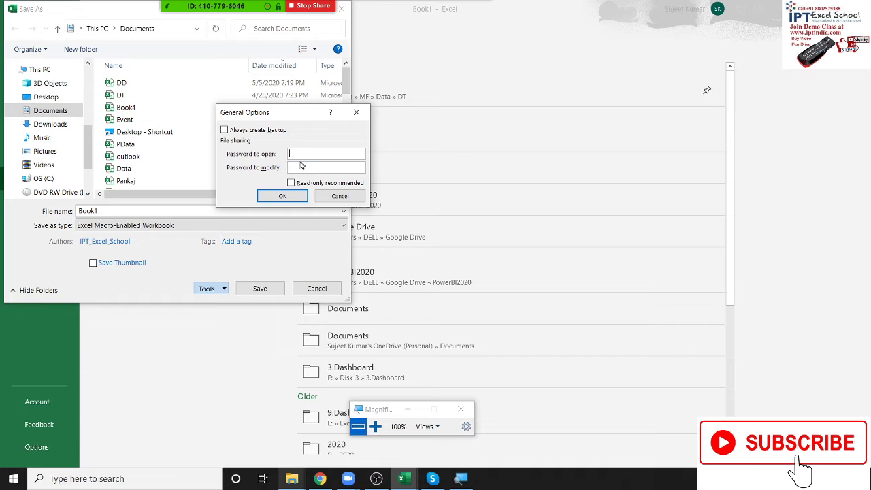
left_click(338, 201)
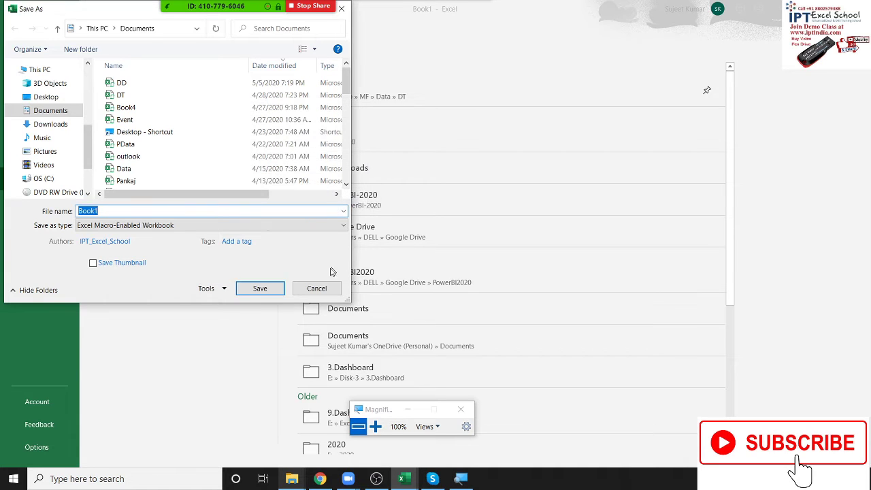
Close the Save As dialog and view the Info page's sheet and structure protection status.
left_click(329, 291)
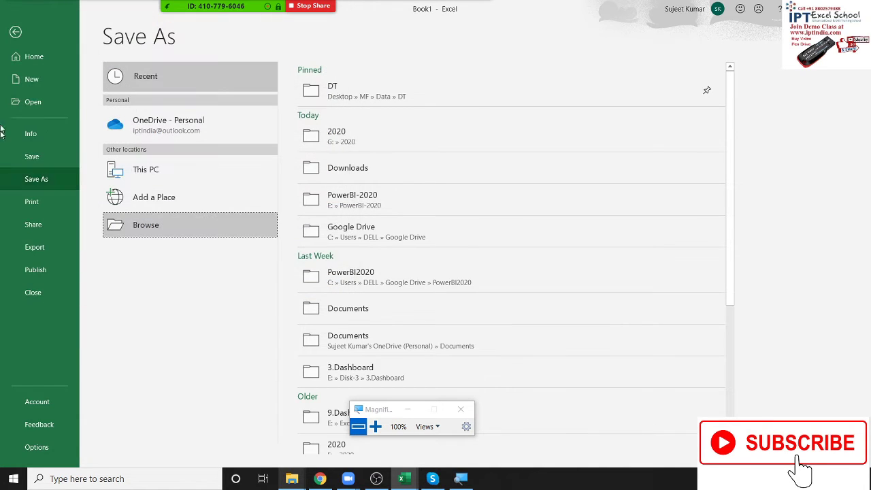
left_click(14, 41)
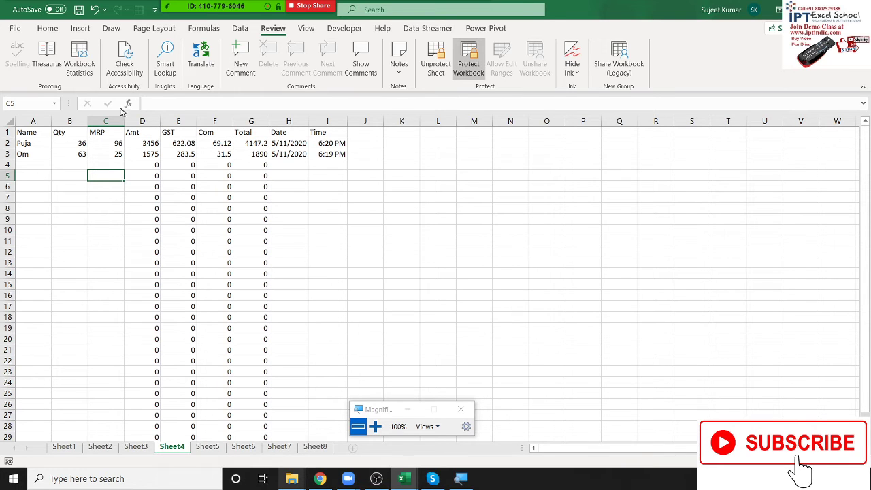
left_click(15, 30)
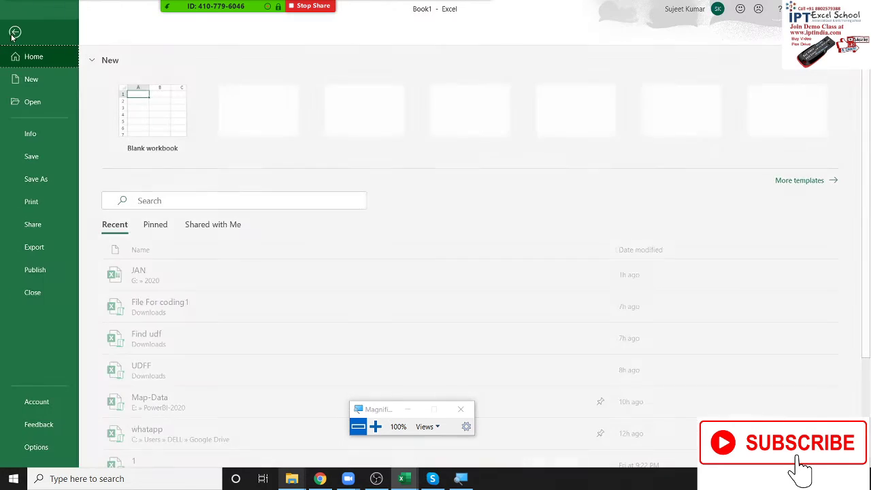
left_click(53, 181)
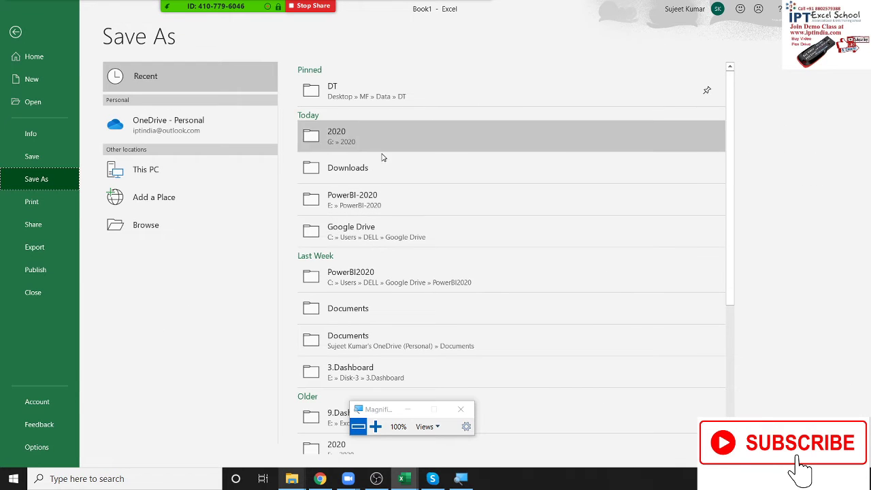
left_click(34, 137)
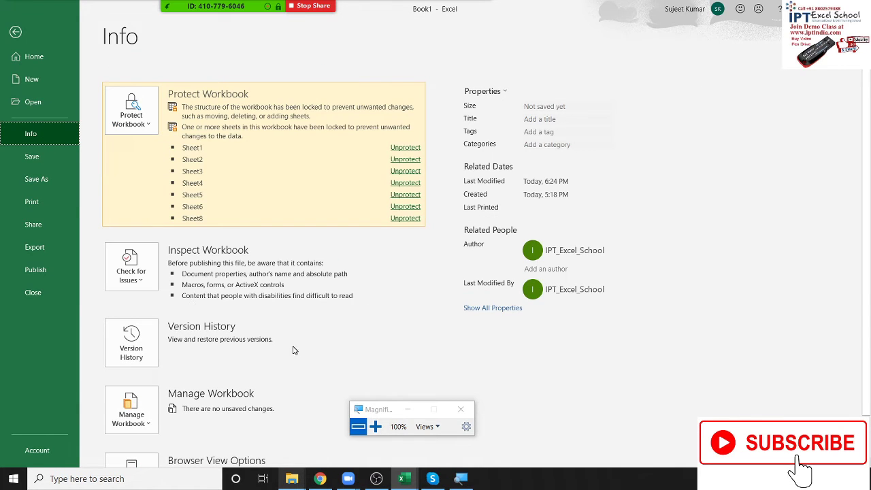
scroll(289, 350, "down", 1)
scroll(287, 351, "up", 1)
scroll(196, 305, "down", 1)
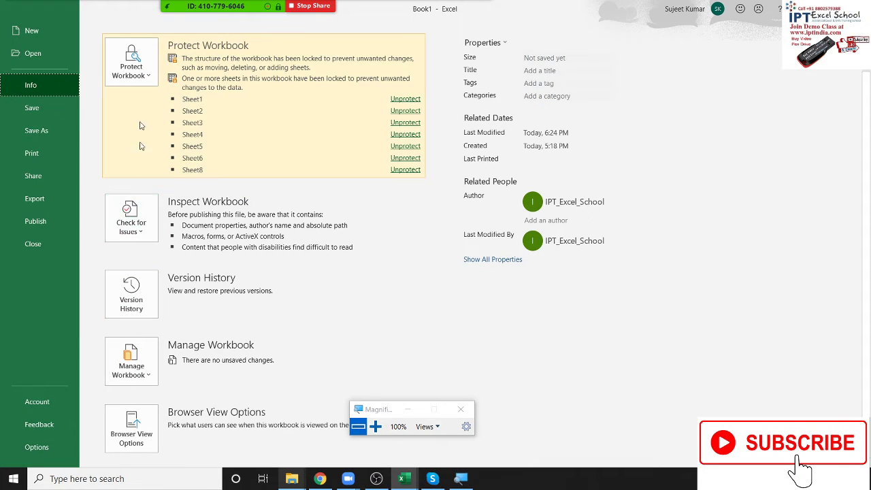
Encrypt the workbook with a password required to open it, confirming it twice.
left_click(144, 84)
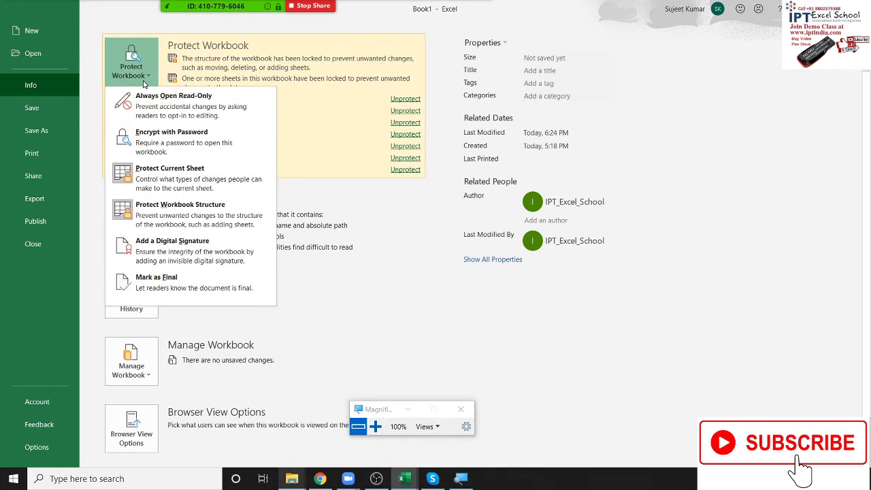
key("Escape")
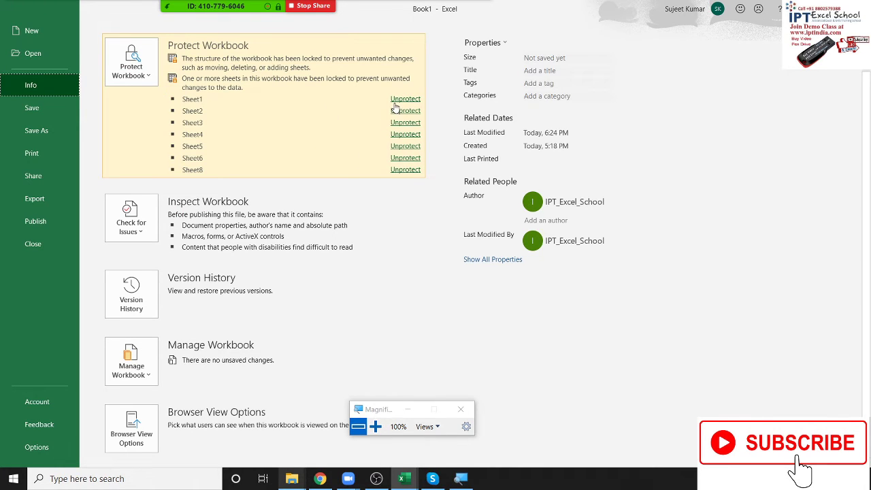
left_click(142, 79)
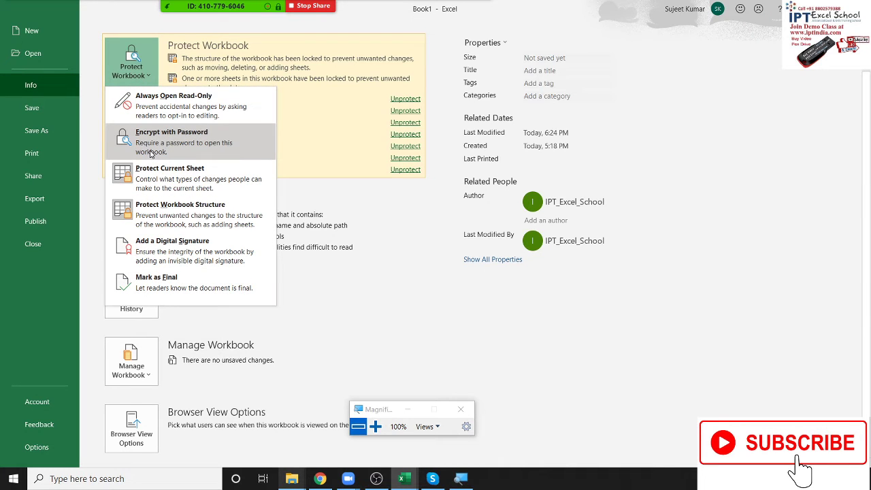
left_click(151, 153)
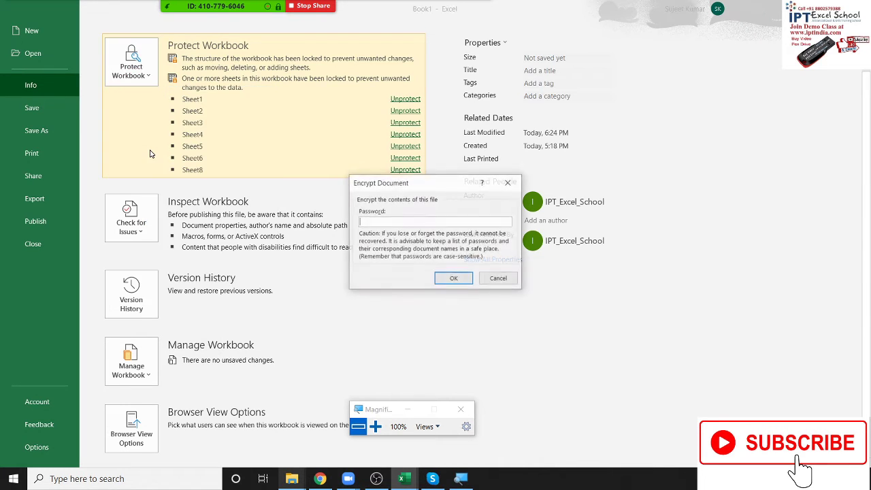
type("1")
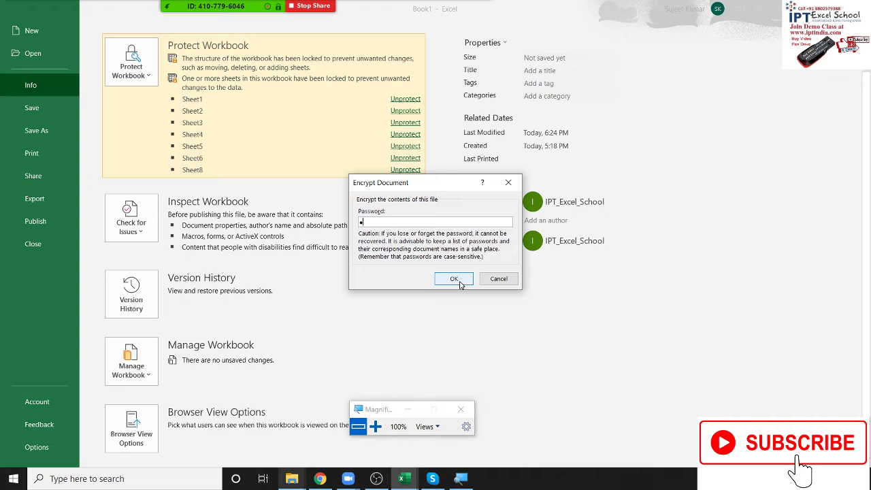
left_click(454, 279)
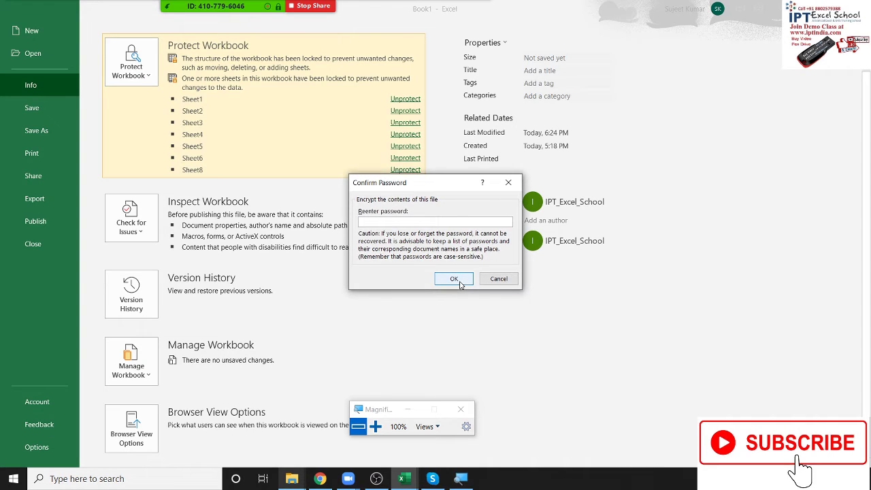
type("1")
left_click(454, 279)
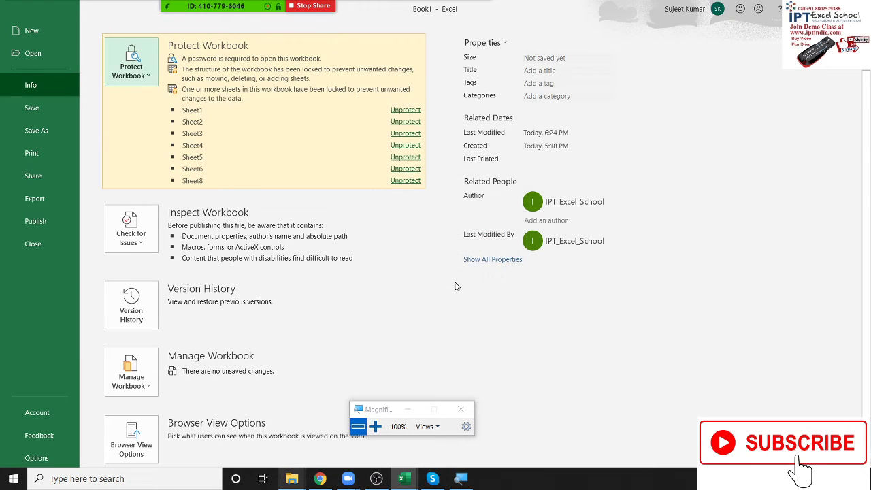
Leave Backstage and create a new blank workbook with Ctrl+N.
key("Escape")
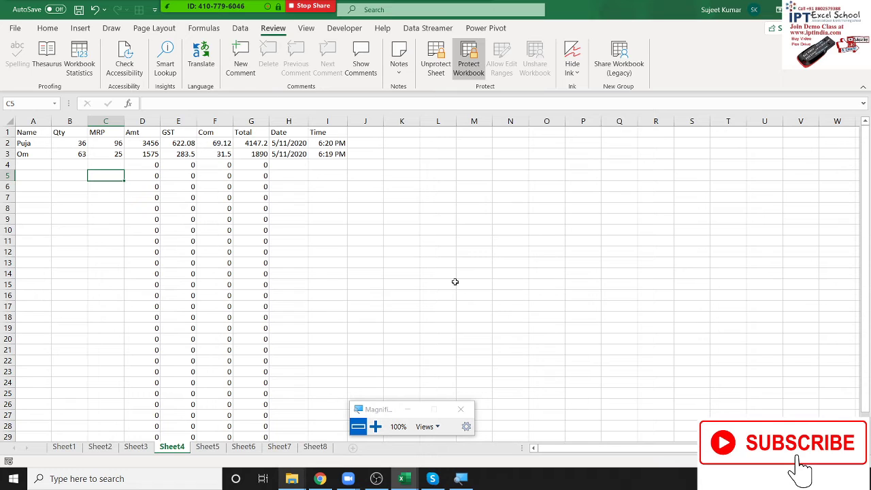
key("ctrl+n")
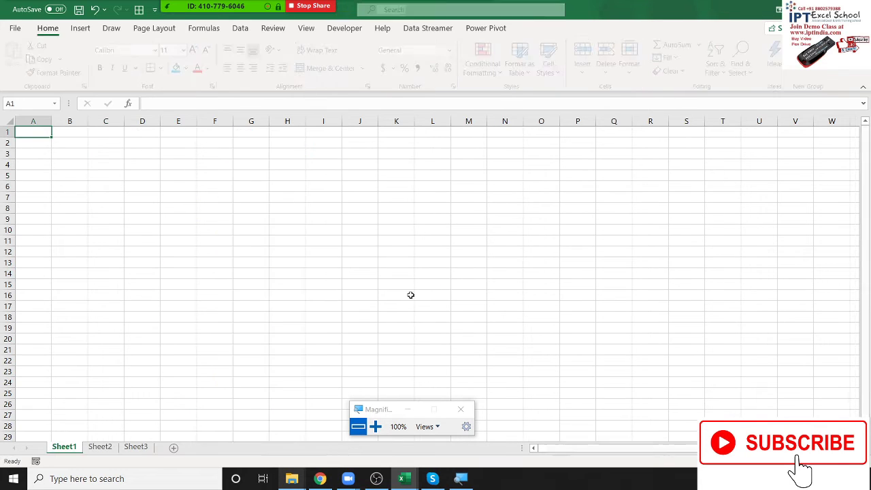
left_click(461, 409)
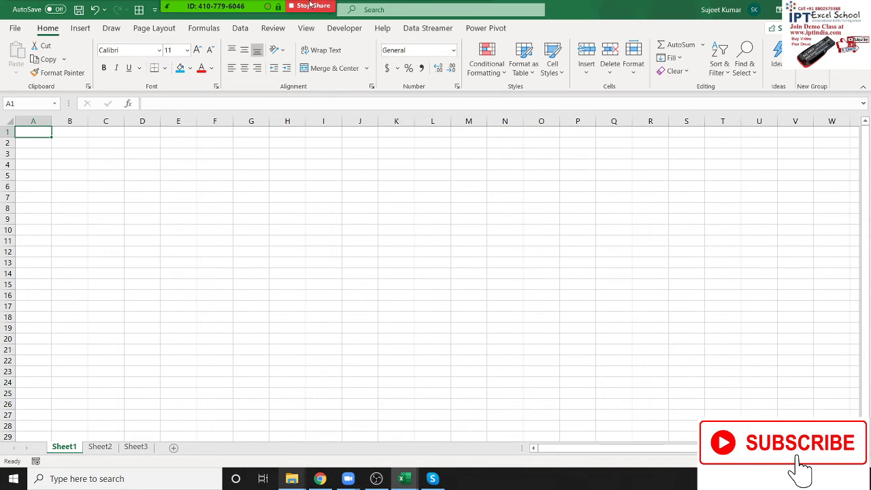
Enter the A/c heading in A1, discarding a stray 'Name' entry.
left_click(221, 5)
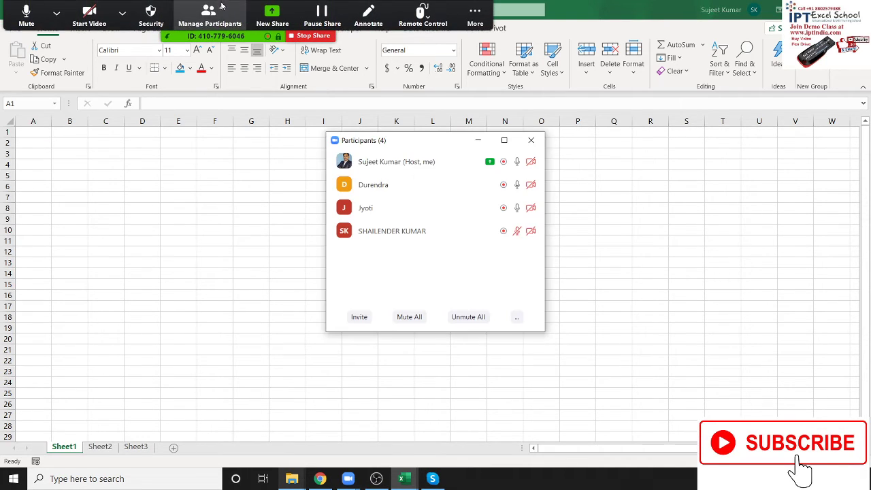
left_click(538, 140)
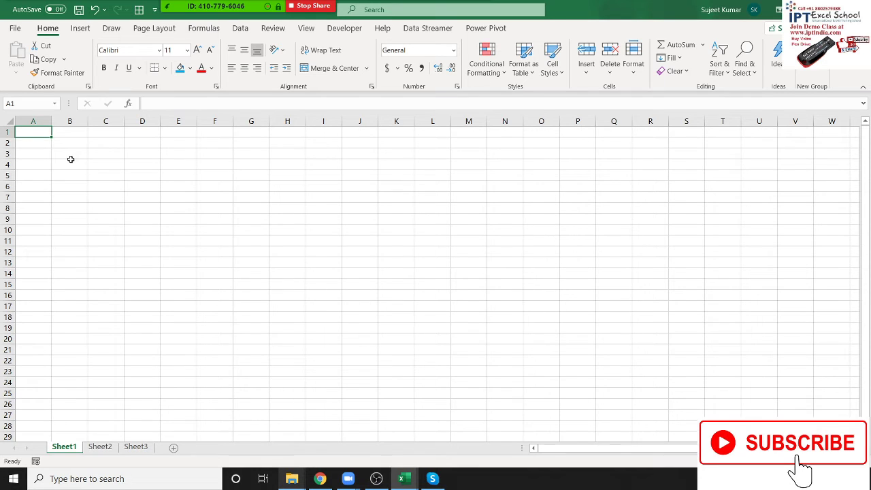
type("Name")
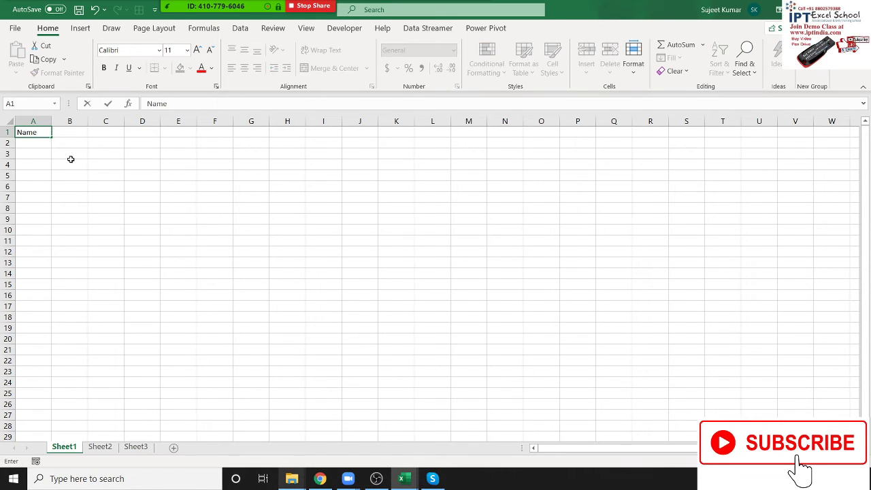
key("Escape")
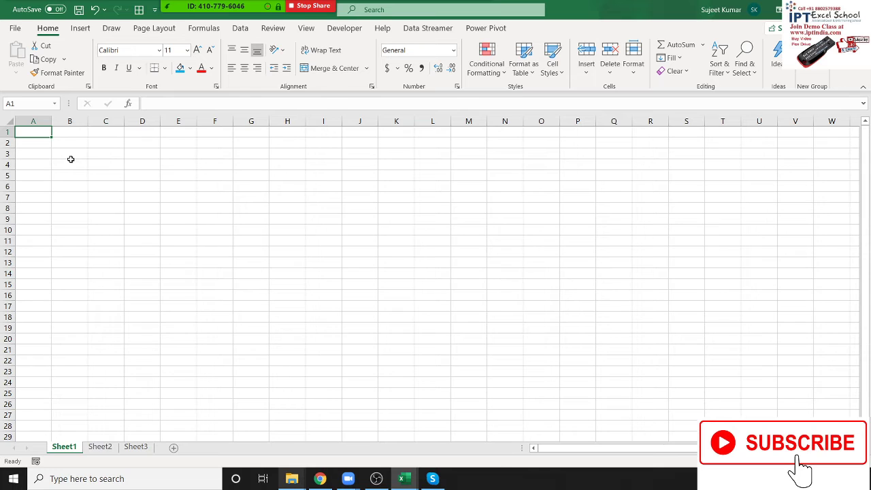
type("A/c")
key("Return")
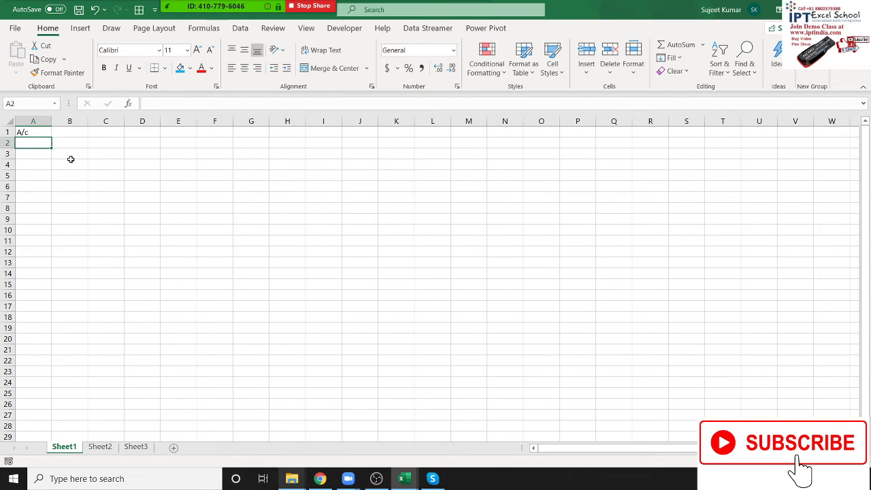
Enter the value 1 in A2, A4 and A7.
type("1")
key("Return")
key("Return")
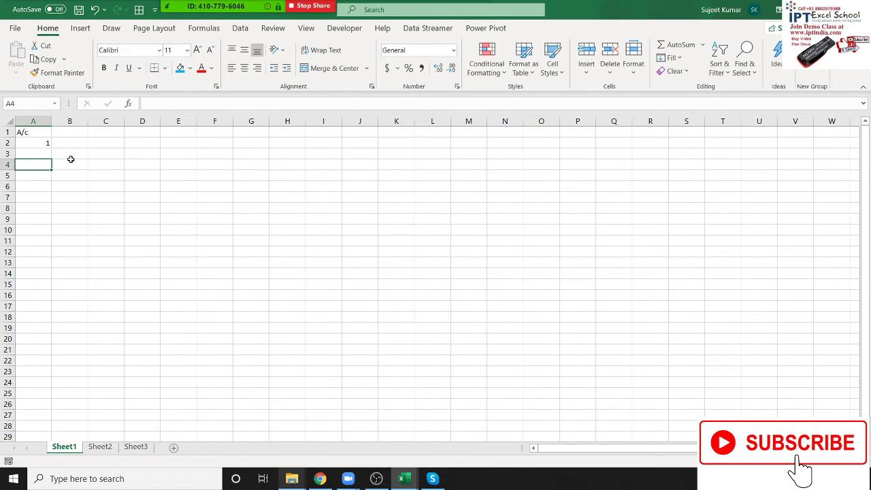
type("1")
key("Return")
key("Return")
key("Return")
type("1")
key("Return")
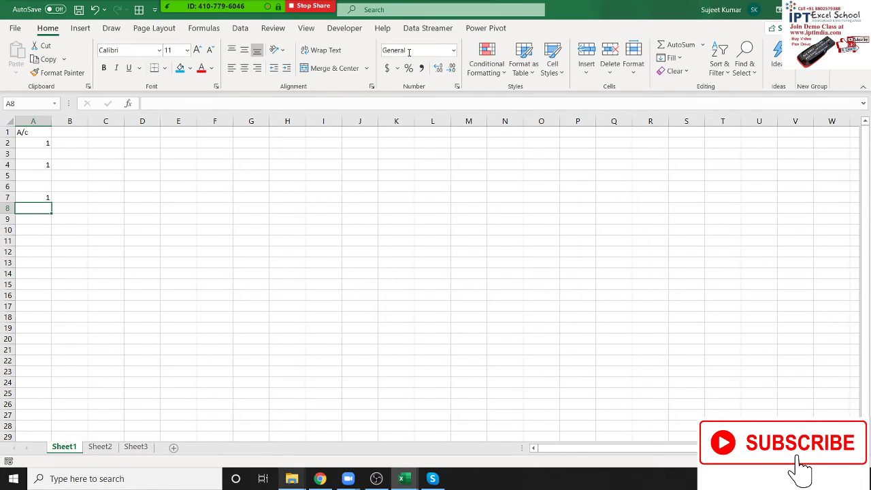
left_click(30, 117)
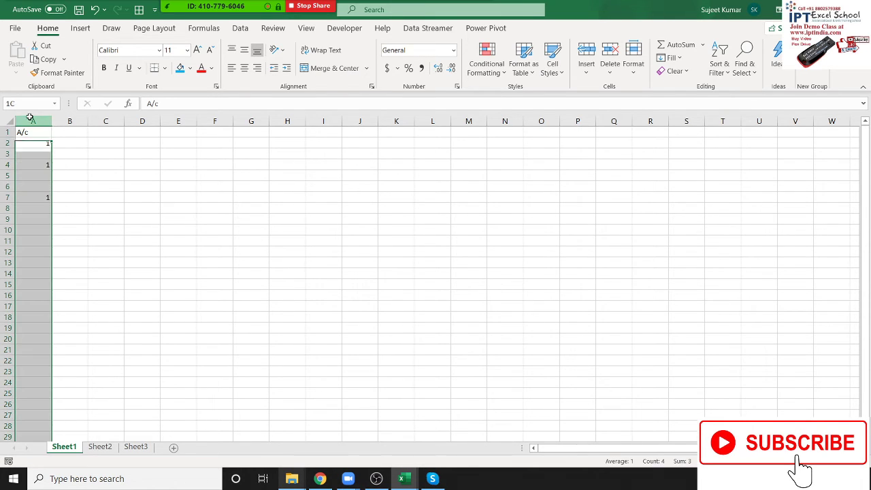
left_click(486, 63)
mouse_move(524, 95)
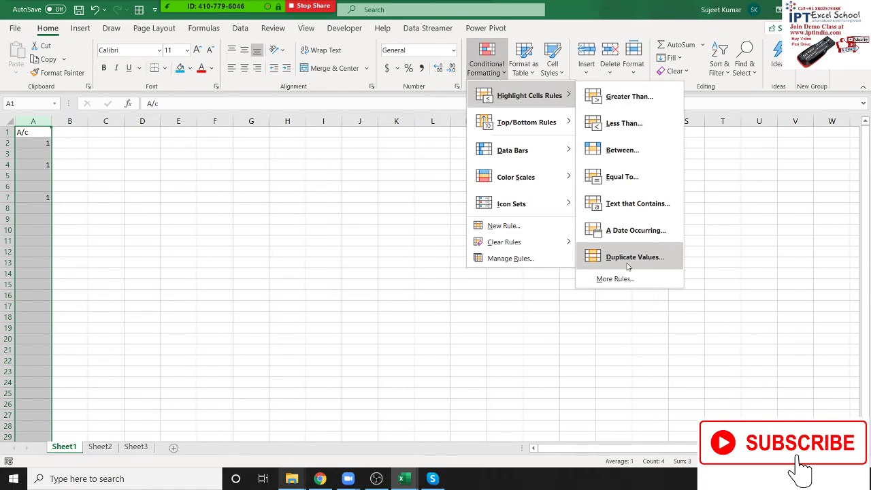
left_click(626, 263)
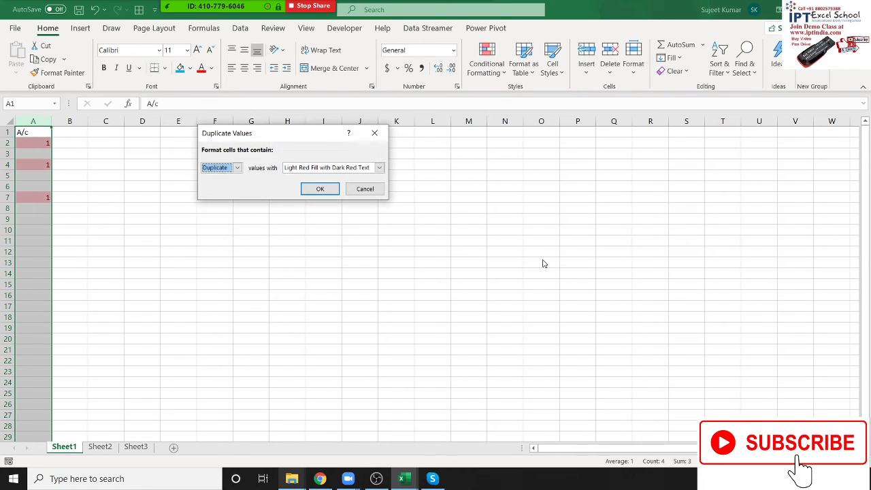
key("Escape")
left_click(30, 167)
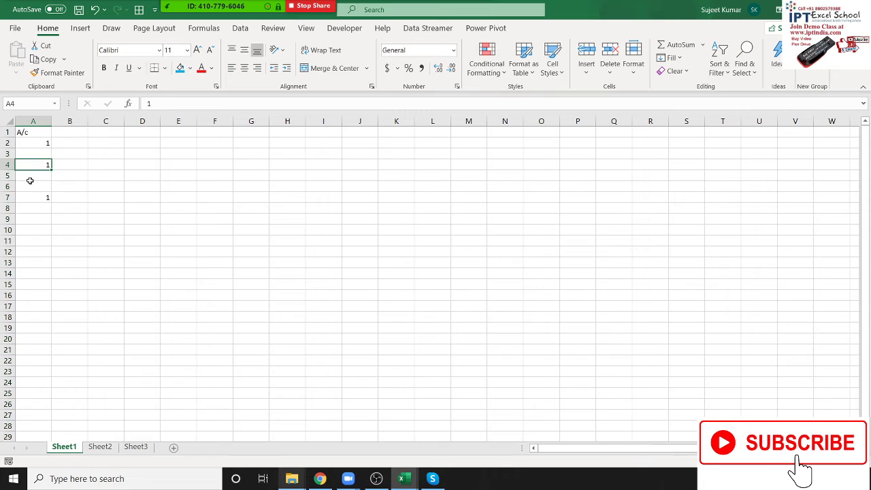
left_click(31, 196, "ctrl")
left_click(181, 69)
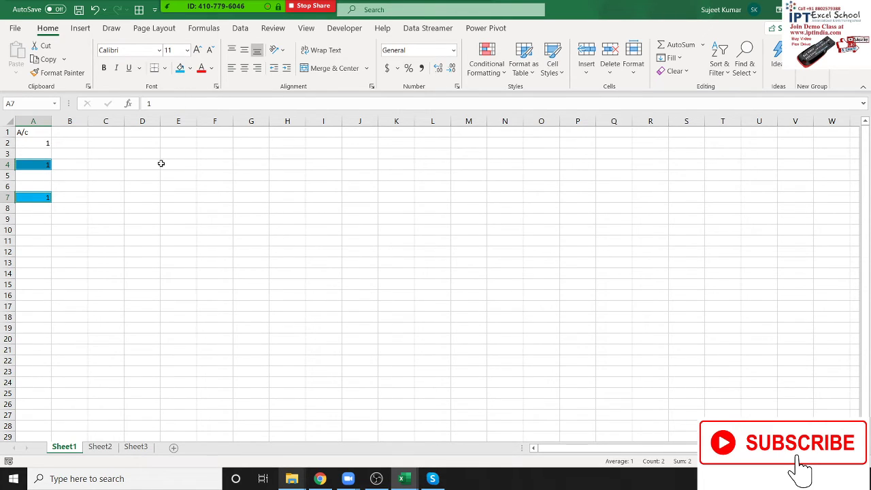
key("ctrl+z")
left_click(83, 147)
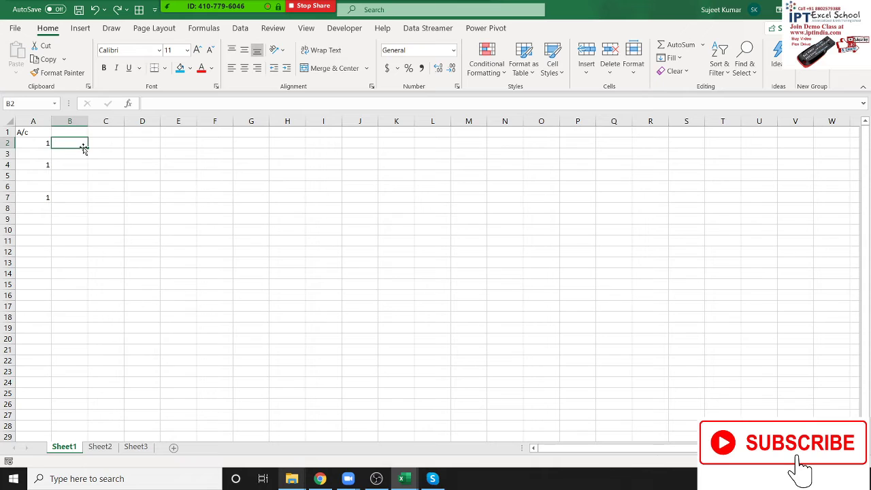
left_click(42, 144)
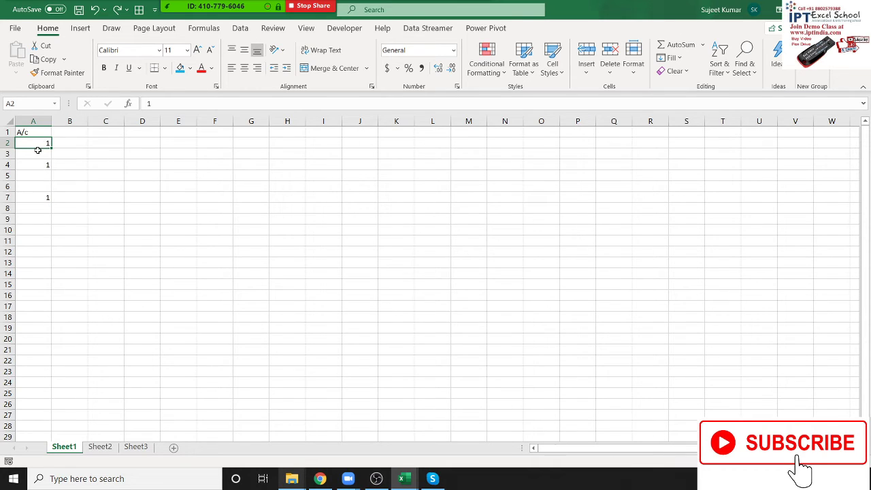
Enter a COUNTIF formula in B2 counting A2 within column A.
left_click(33, 121)
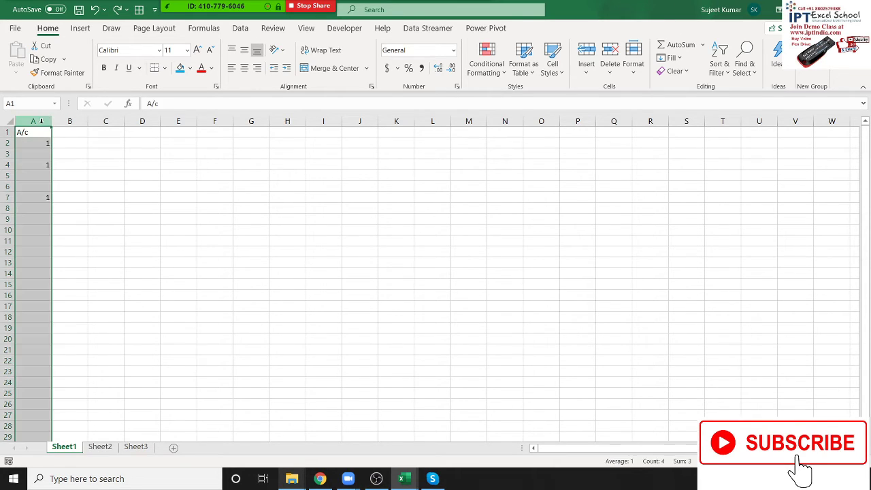
left_click(75, 144)
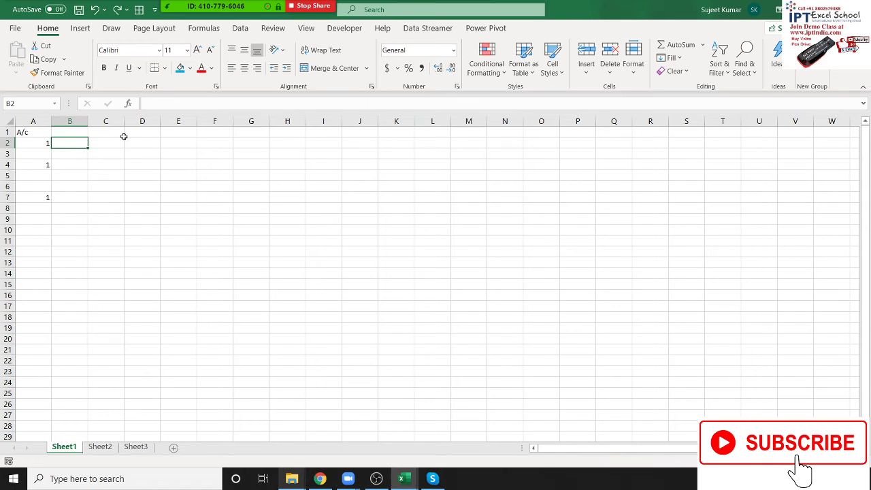
type("=cou")
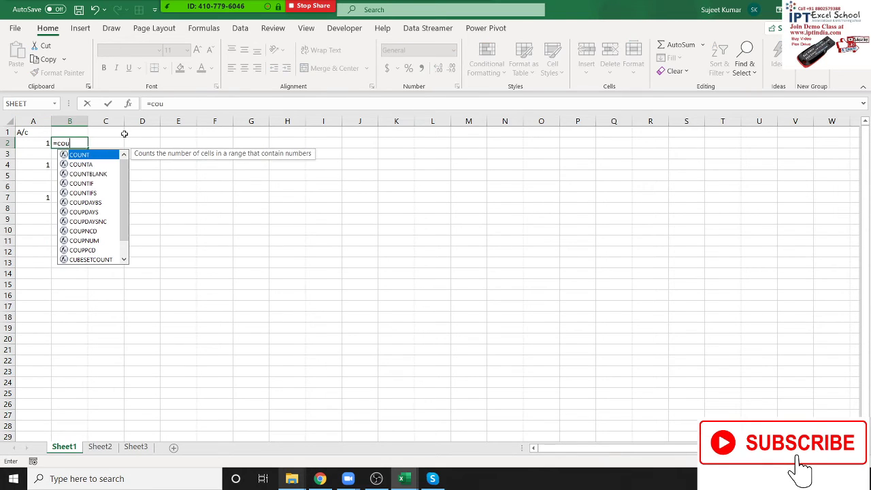
key("Down")
key("Down")
key("Down")
key("Tab")
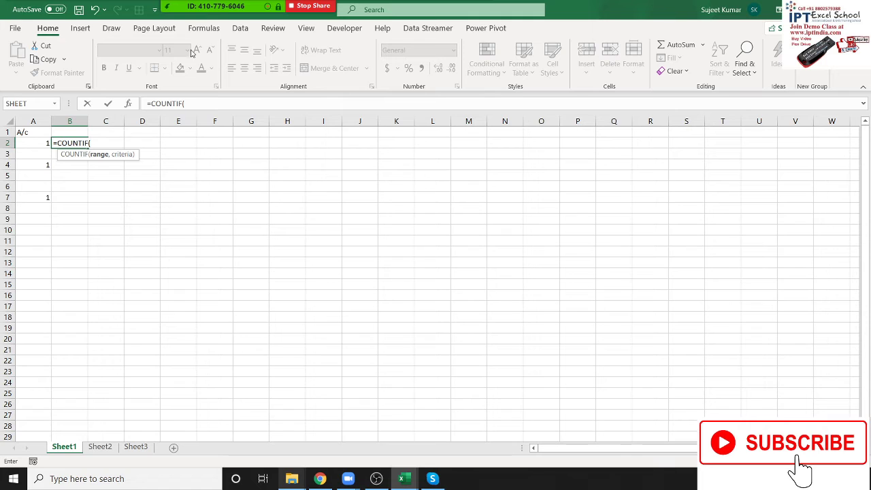
left_click(25, 121)
type(",")
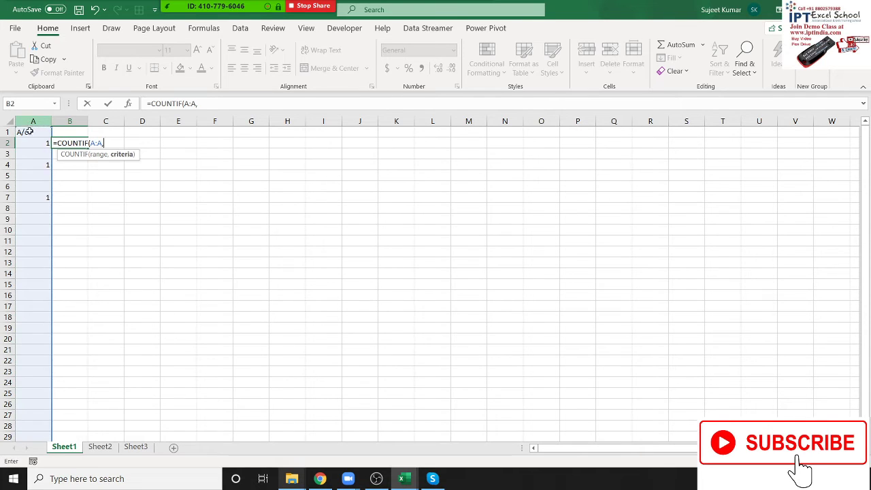
left_click(42, 142)
key("Return")
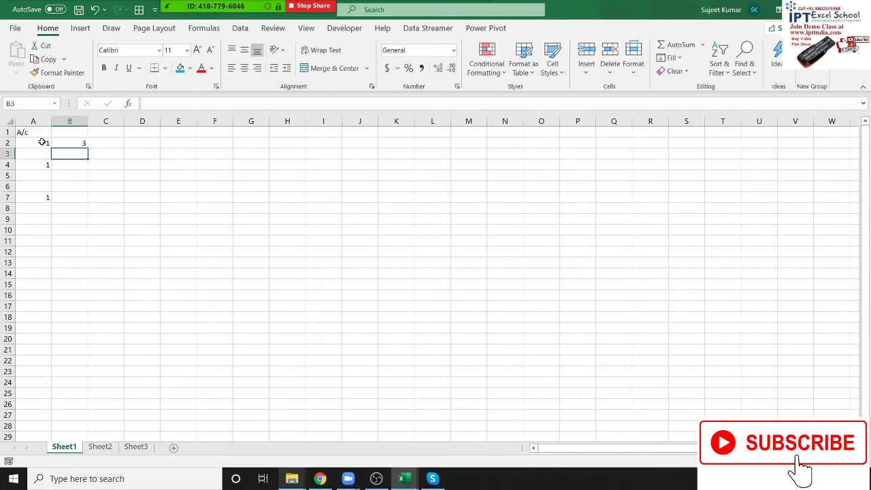
Copy the B2 count formula into B4 and B7.
left_click(62, 140)
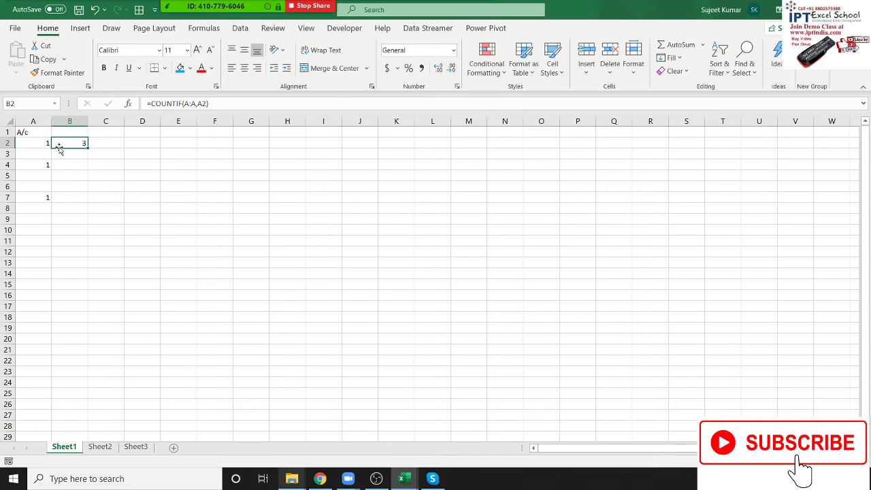
key("ctrl+c")
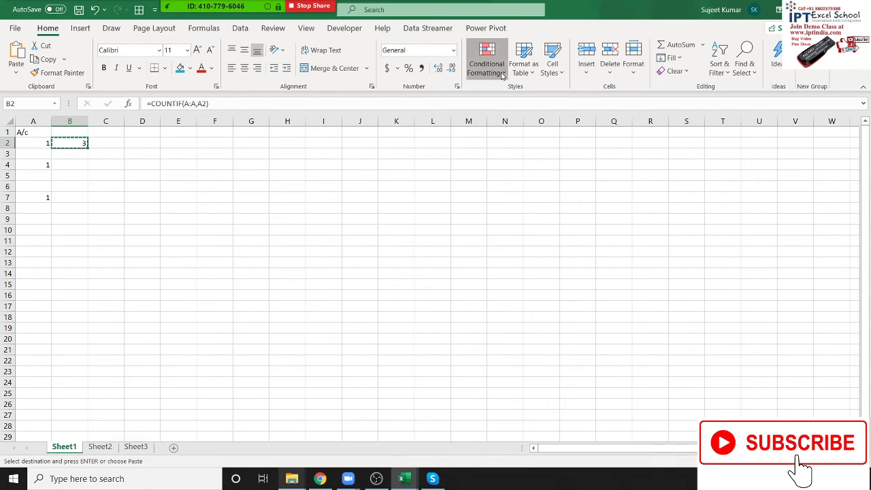
left_click(486, 64)
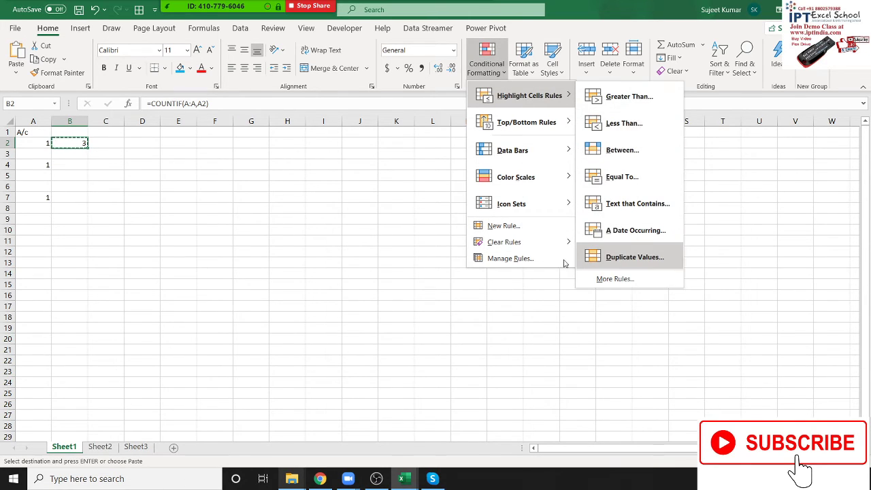
left_click(10, 136)
left_click(82, 166)
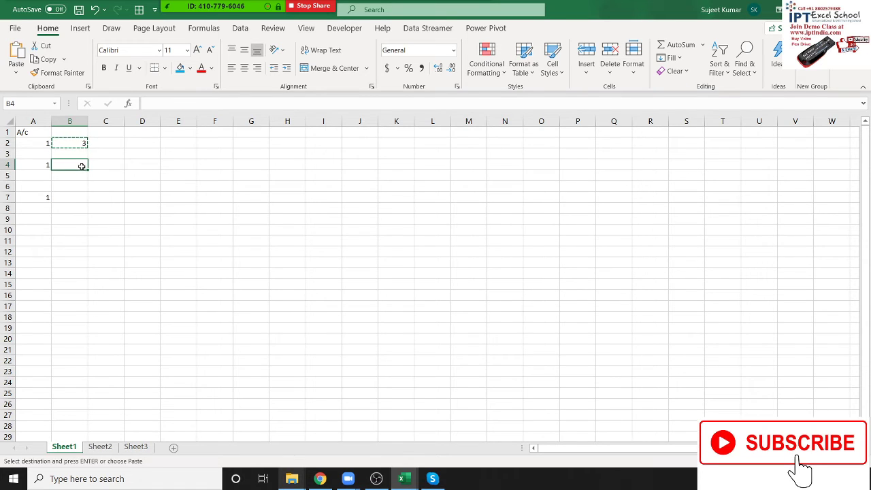
key("ctrl+v")
left_click(74, 192)
key("ctrl+v")
key("Escape")
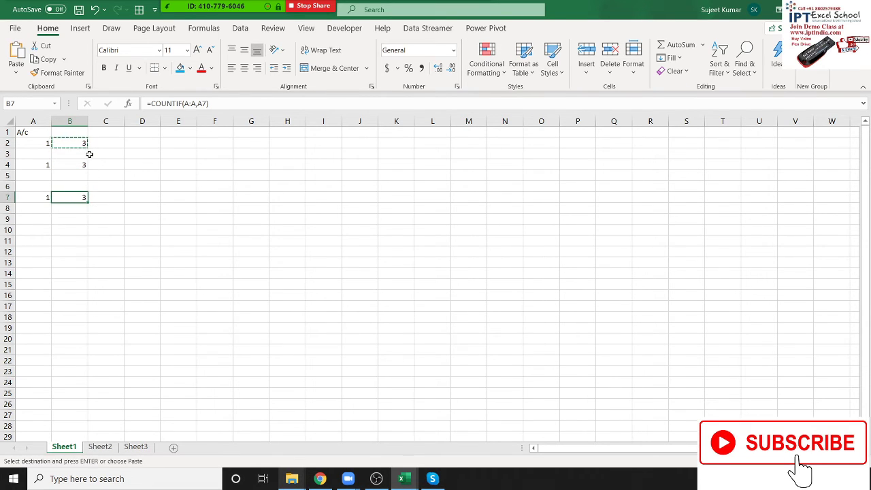
key("Escape")
Overwrite B2, B4 and B7 with the values 1, 2 and 3.
left_click(78, 142)
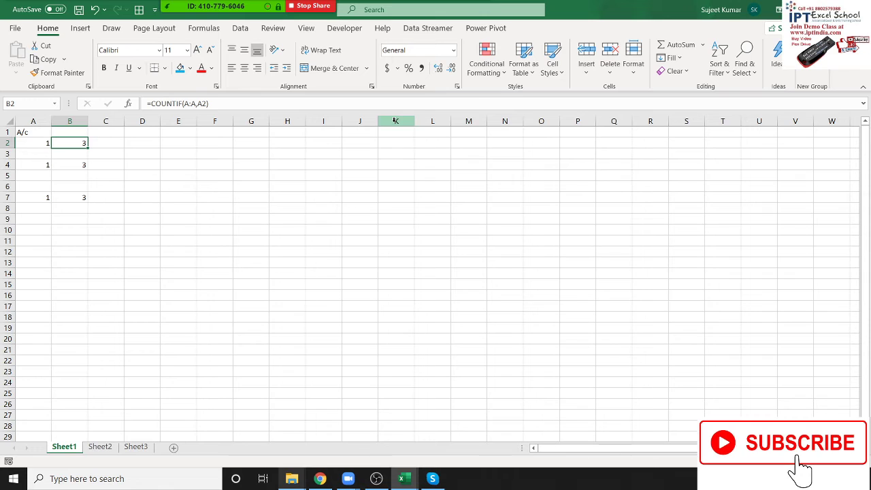
type("1")
key("Return")
key("Down")
key("Down")
key("Up")
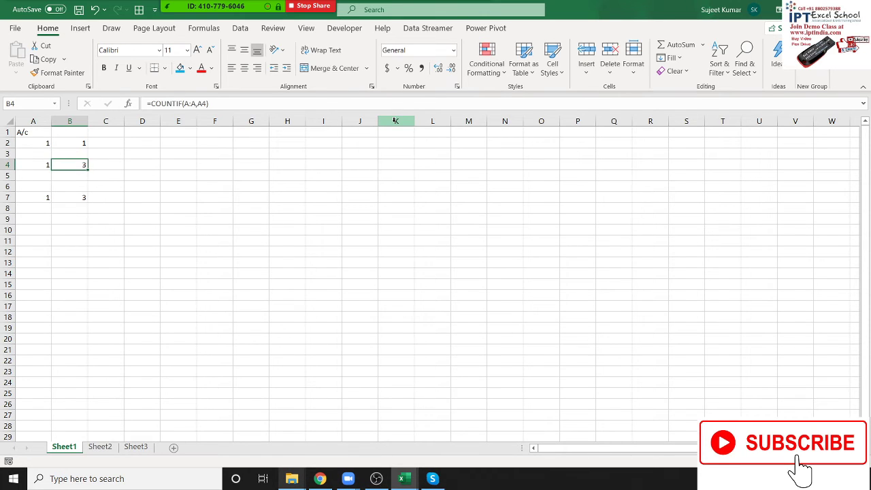
type("2")
key("Return")
key("Down")
key("Down")
type("3")
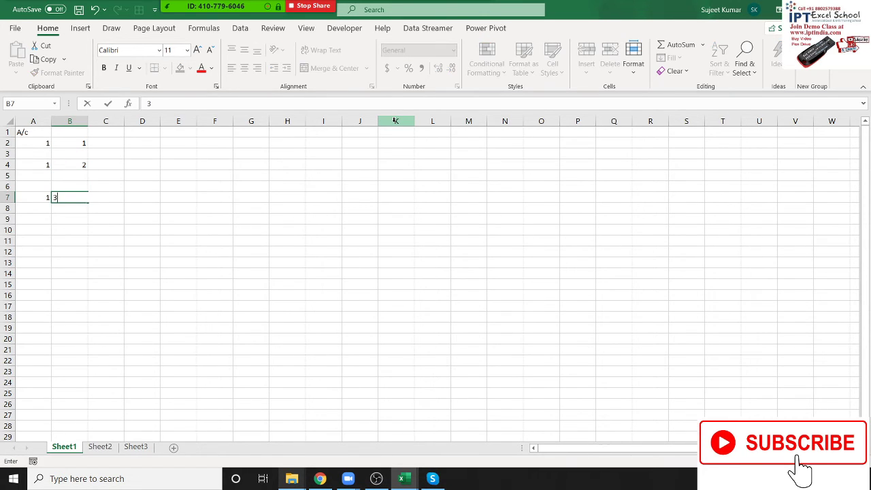
key("Return")
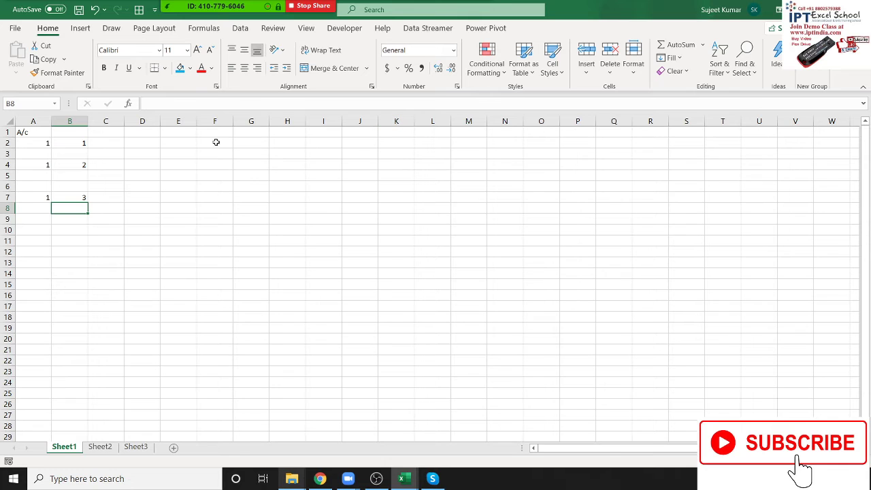
Rewrite B2 as a COUNTIF formula referencing A2.
left_click(83, 143)
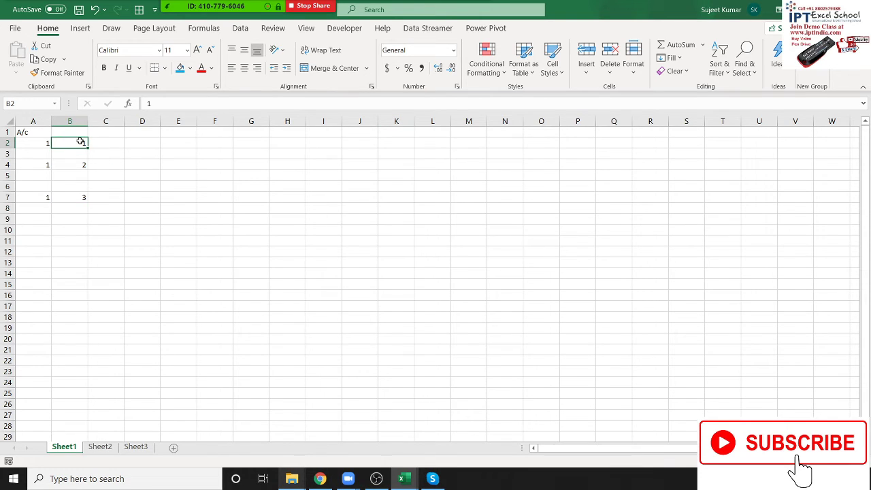
type("=cou")
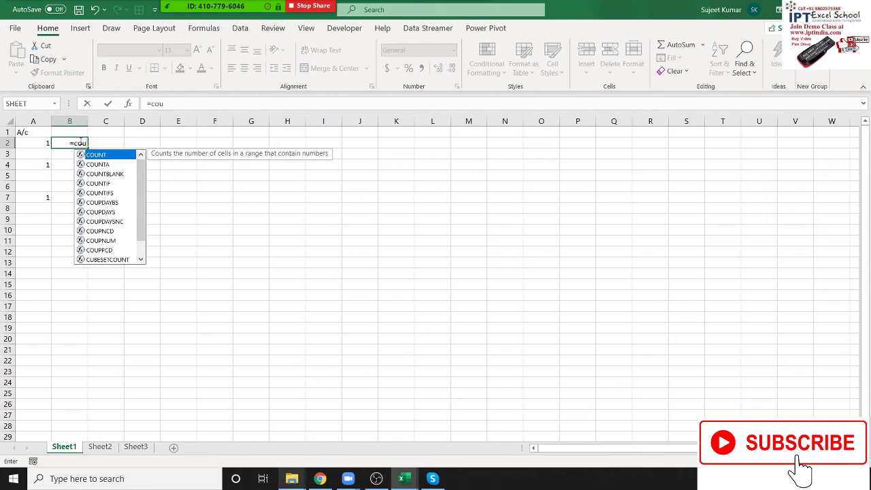
key("Down")
key("Down")
key("Down")
key("Tab")
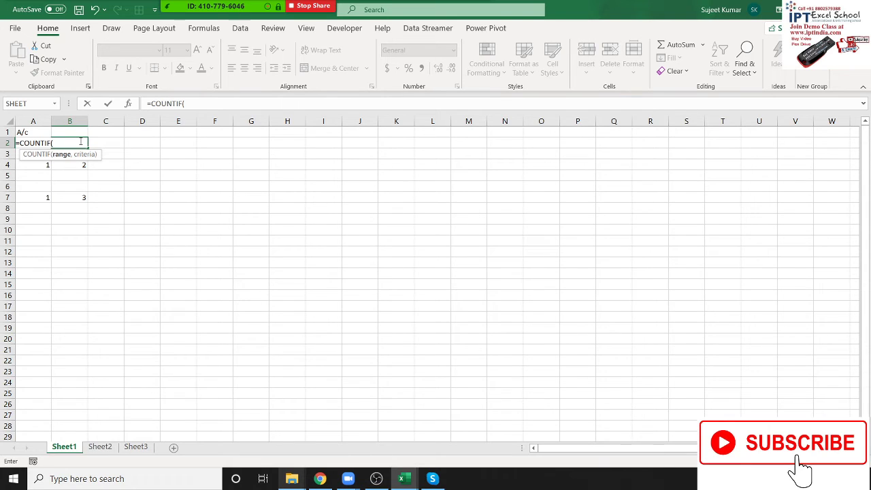
key("Left")
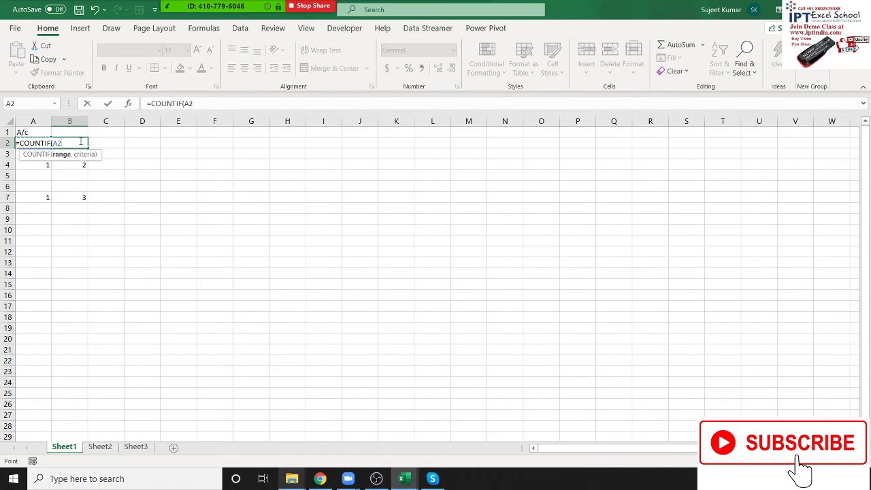
type(",")
type("a2")
type(",a2")
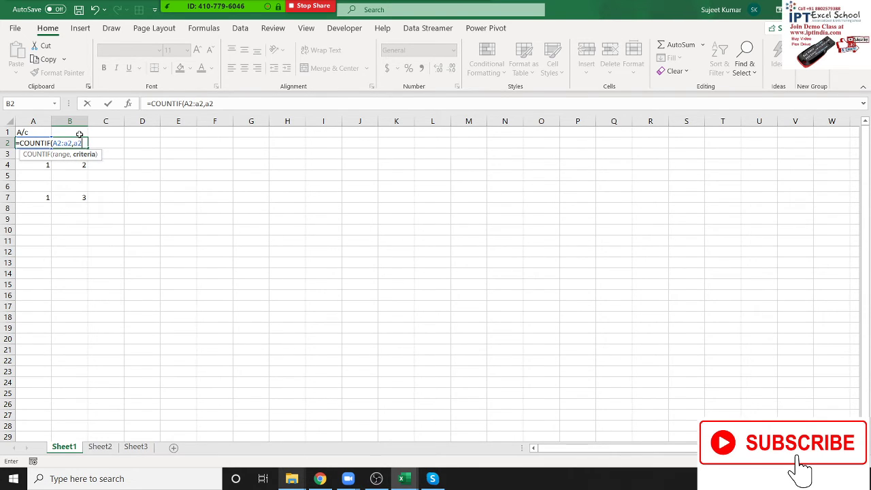
key("Return")
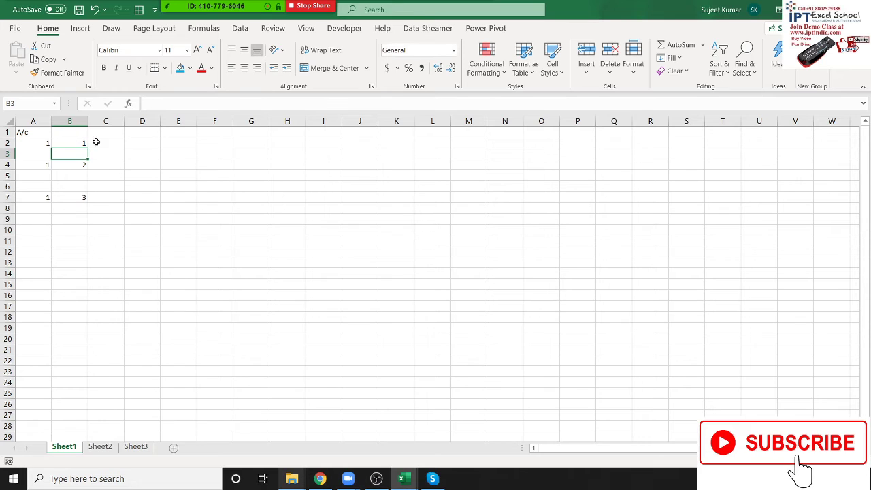
key("Up")
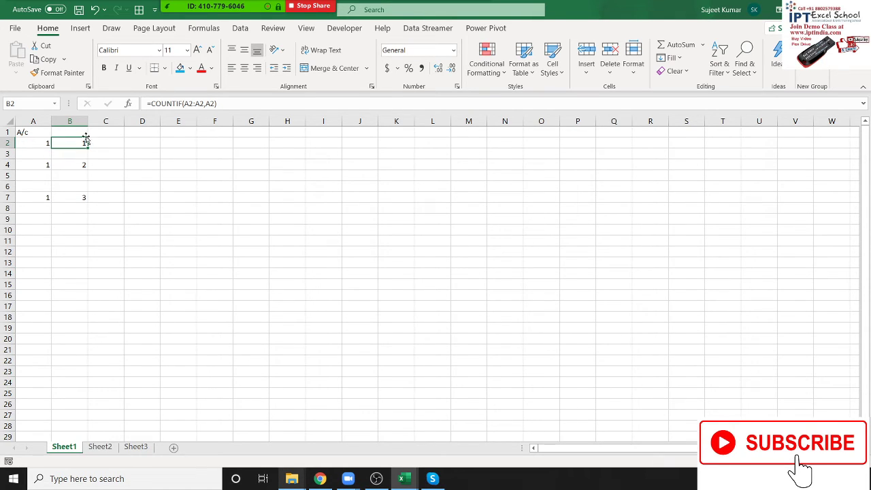
Correct B2 to =COUNTIF($A$2:A2,A2) and fill it down to B7.
left_click(192, 104)
type(":")
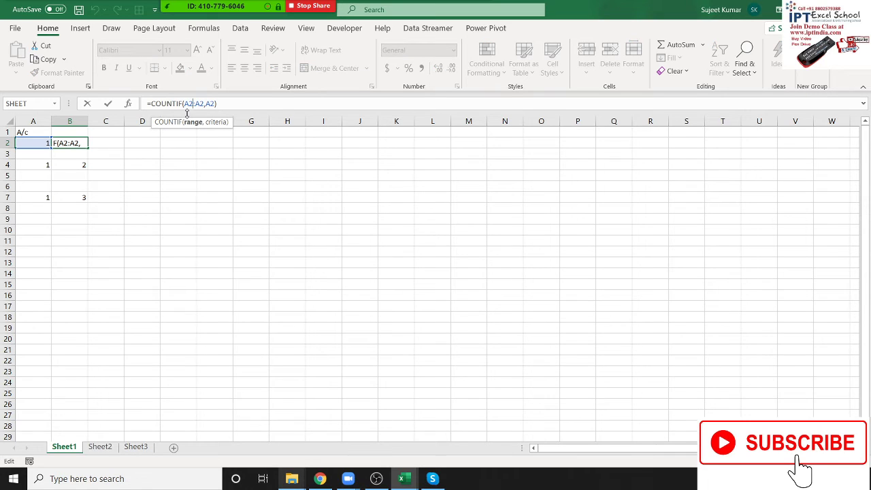
key("F4")
key("Return")
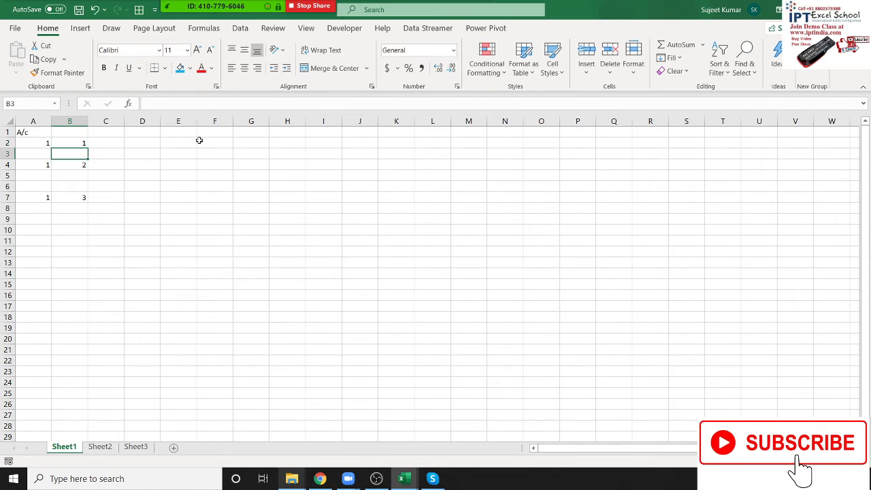
left_click(80, 142)
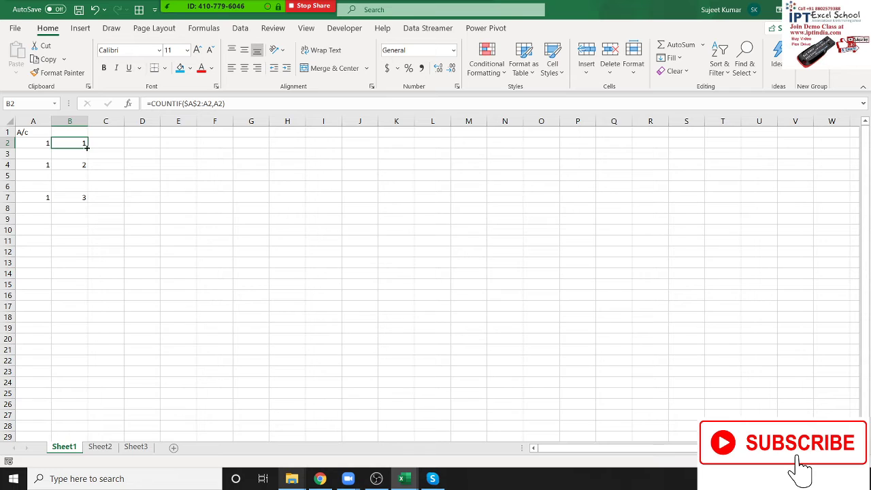
left_click_drag(85, 148, 83, 198)
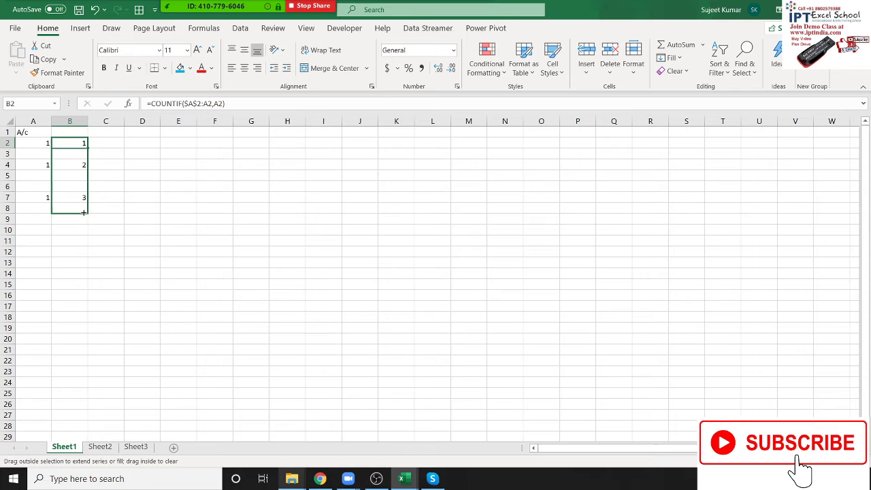
left_click(115, 188)
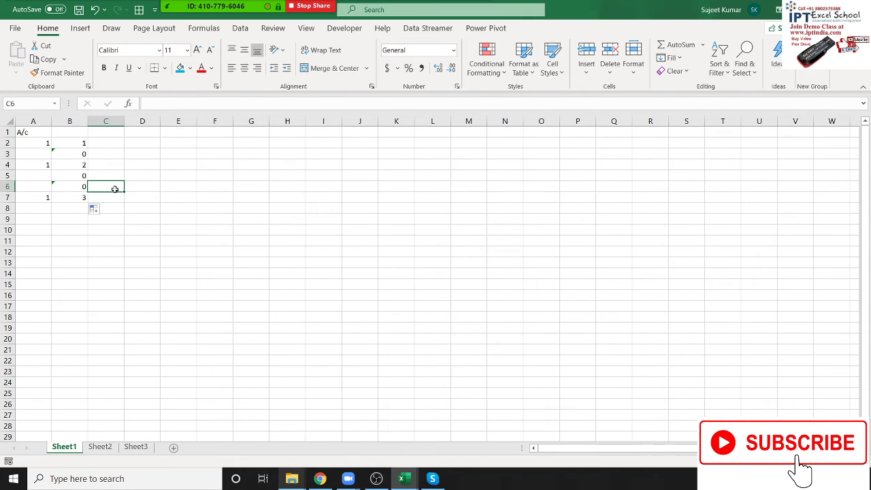
Re-confirm the running-count formulas in B4, B7 and B2.
double_click(75, 166)
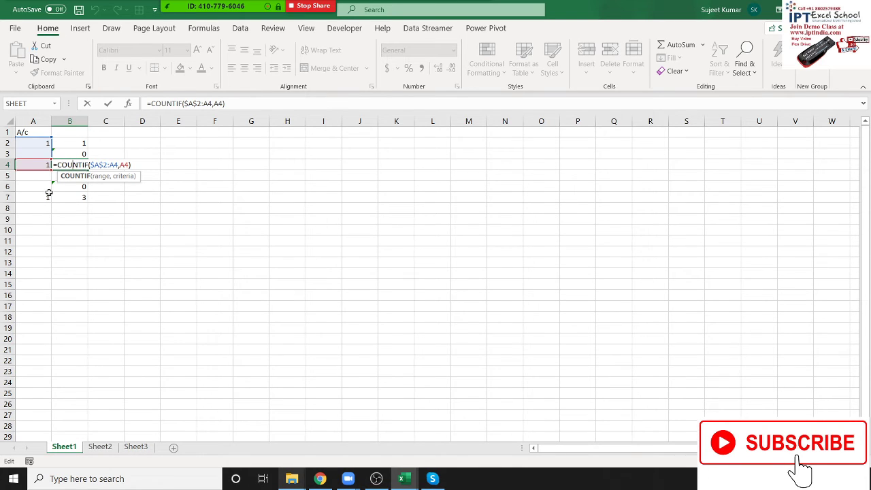
key("ctrl+Return")
double_click(63, 196)
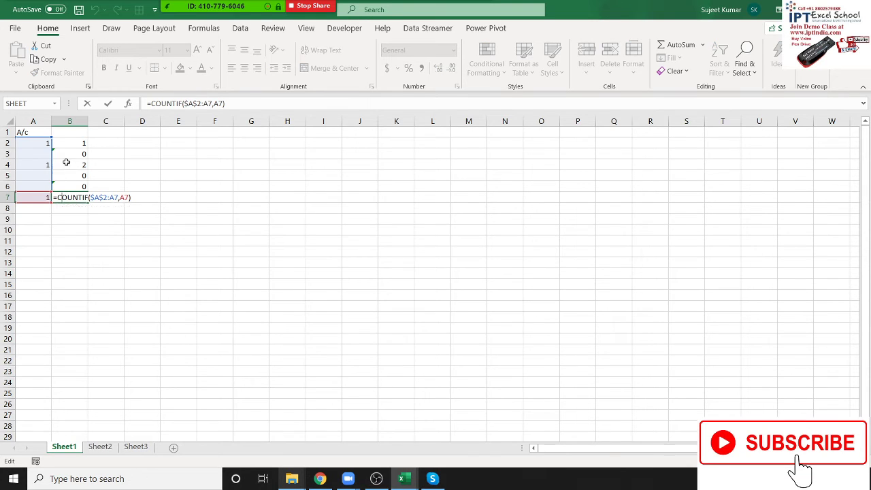
key("ctrl+Return")
double_click(75, 143)
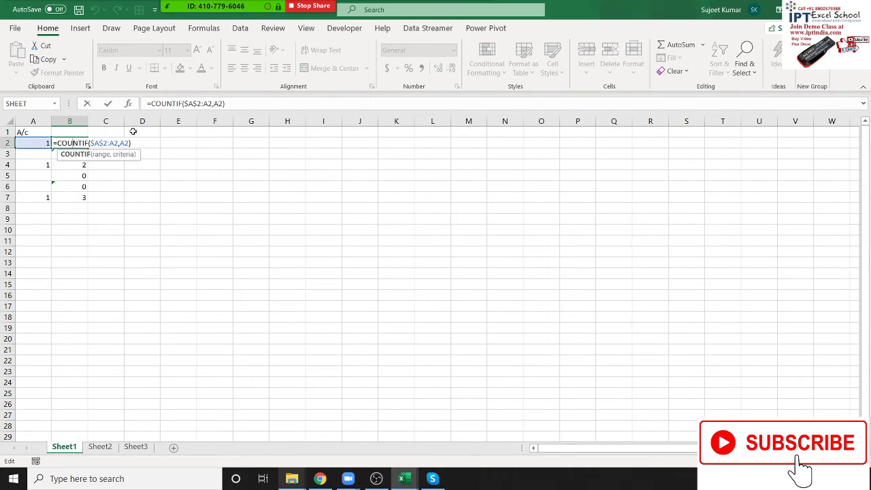
left_click(150, 103)
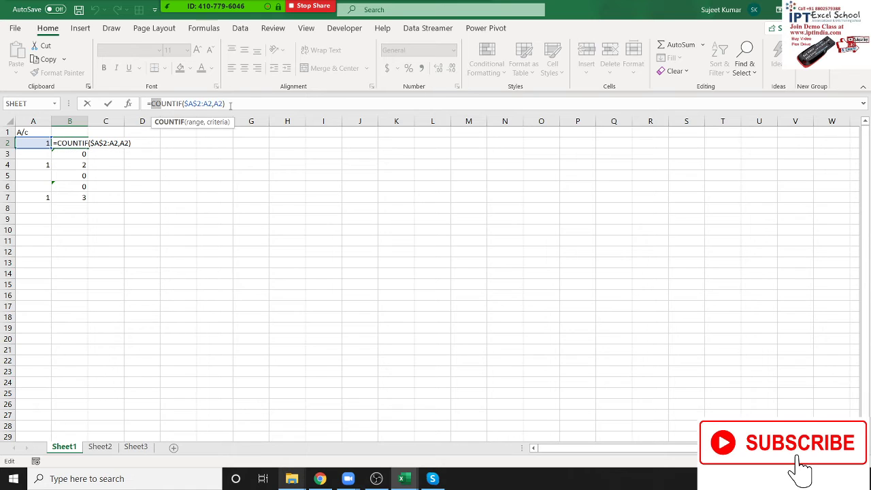
key("shift+End")
key("ctrl+Return")
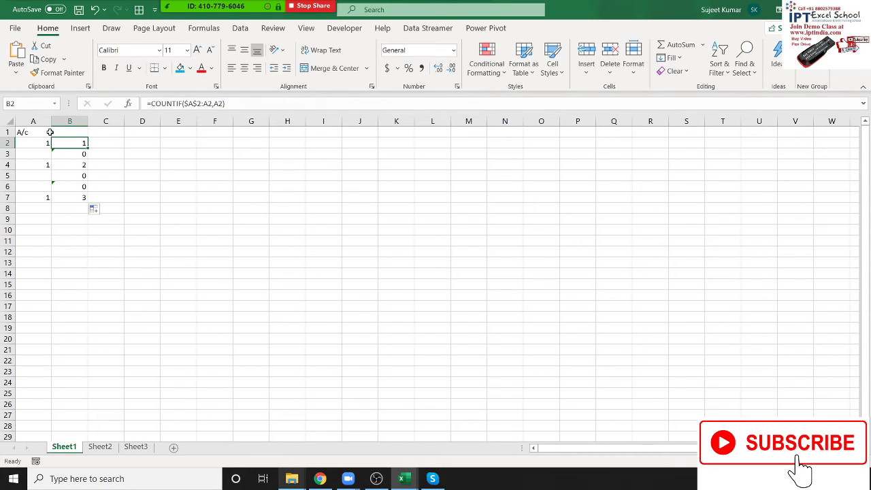
Select A2 and bring up the Conditional Formatting menu.
left_click(42, 143)
left_click(66, 143)
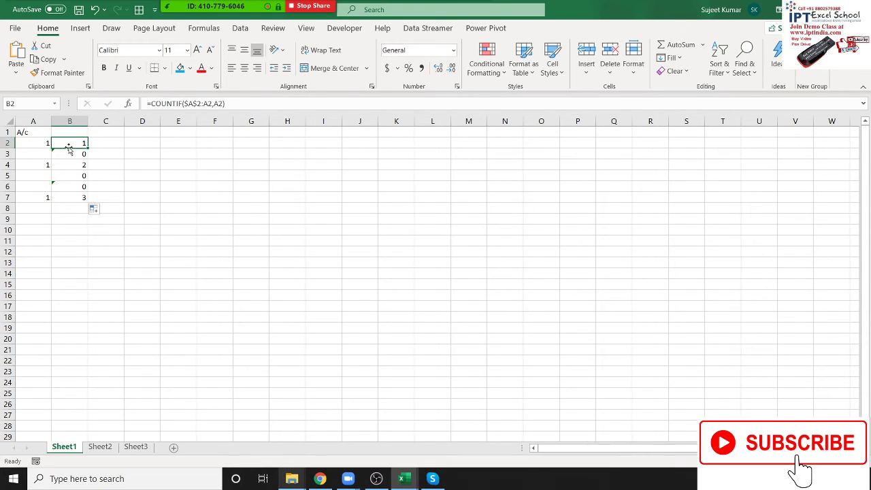
left_click(27, 143)
left_click(486, 63)
mouse_move(529, 96)
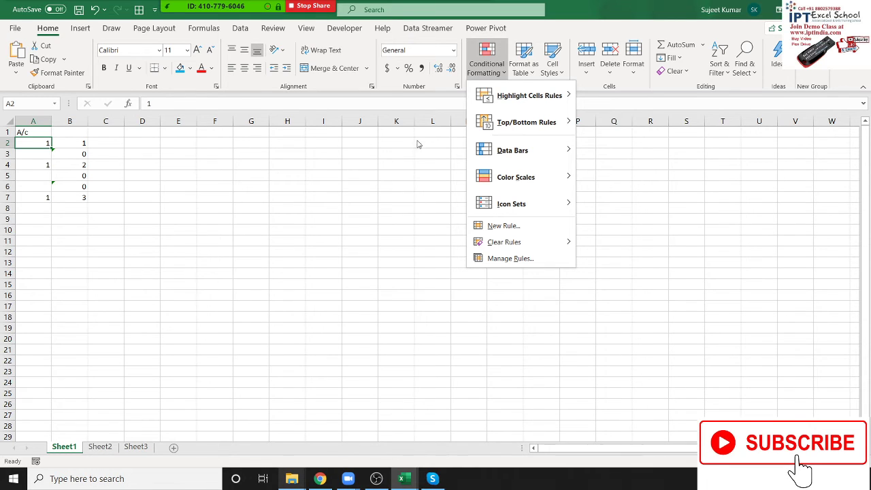
Create a formula rule =COUNTIF($A$2:A2,A2)>1 that applies a red fill.
mouse_move(525, 123)
left_click(538, 226)
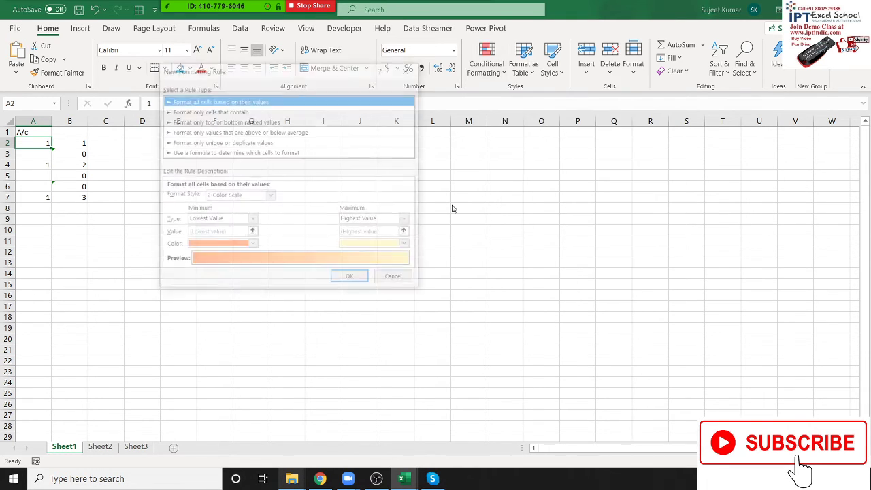
left_click(275, 152)
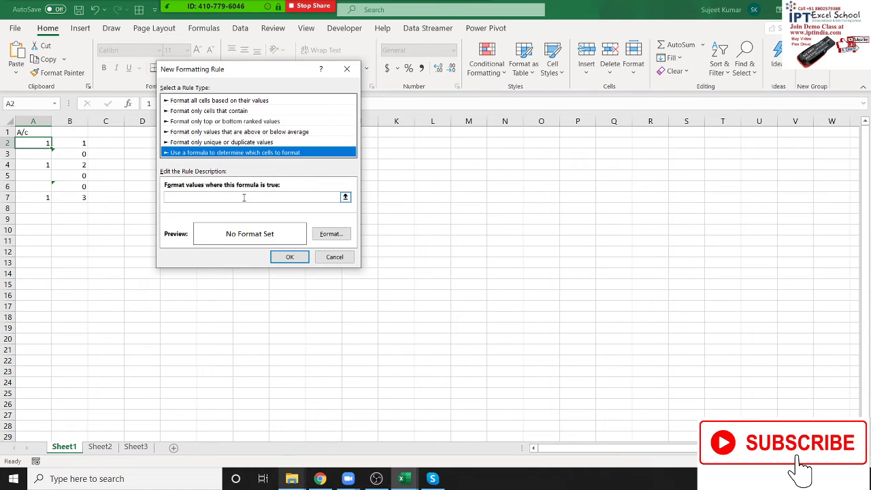
left_click(237, 197)
type("=COUNTIF($A$2:A2,A2)>1")
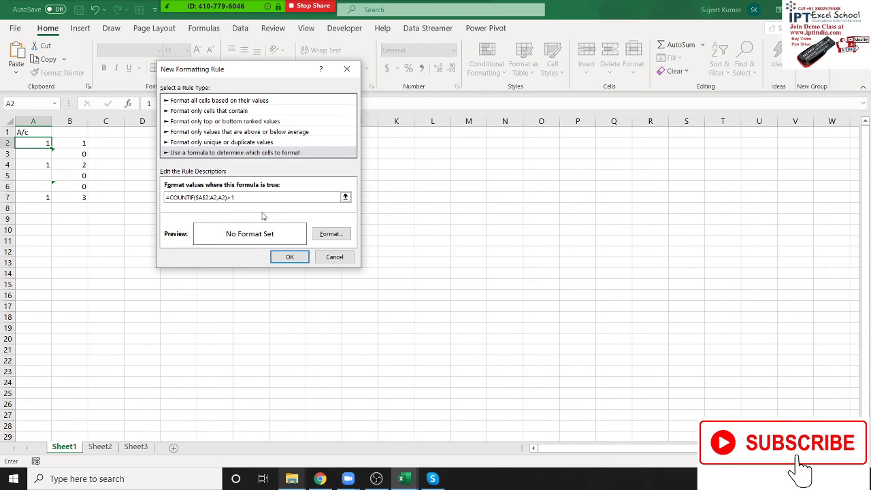
left_click(333, 234)
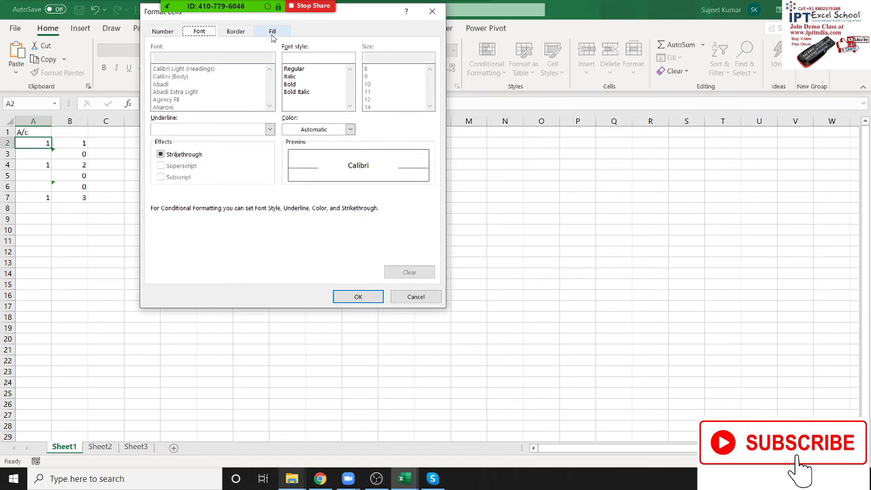
left_click(273, 32)
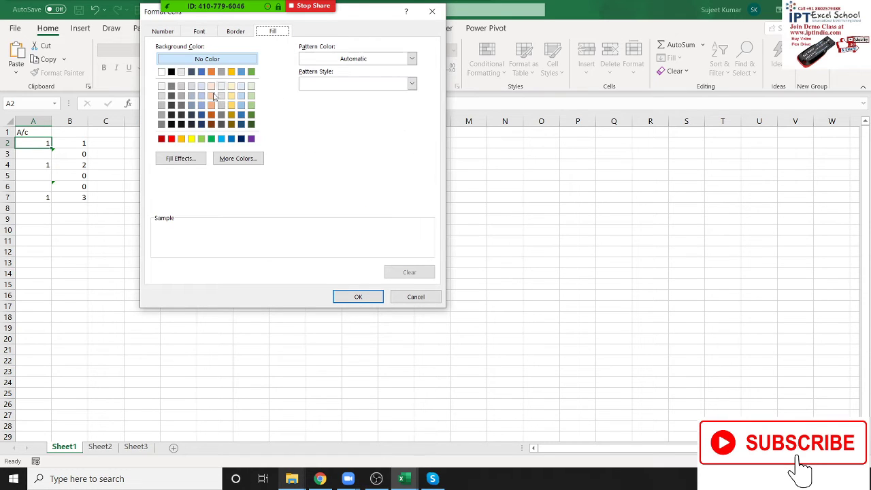
left_click(170, 139)
left_click(360, 297)
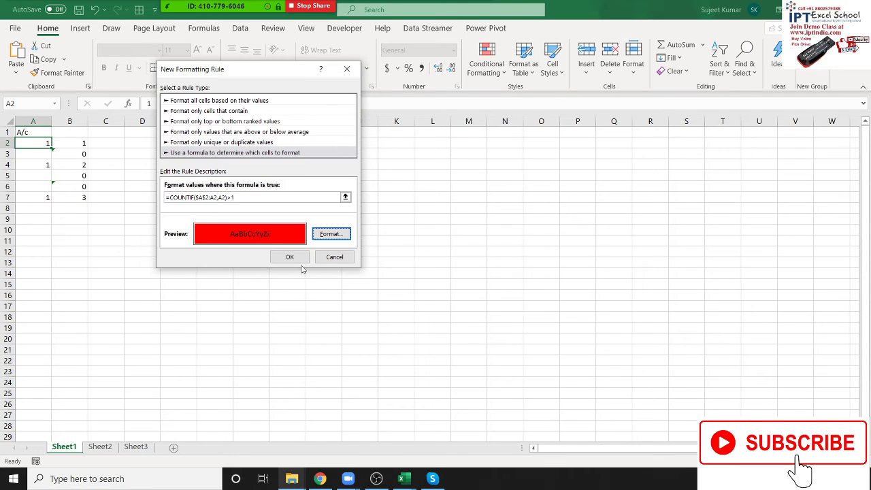
left_click(281, 255)
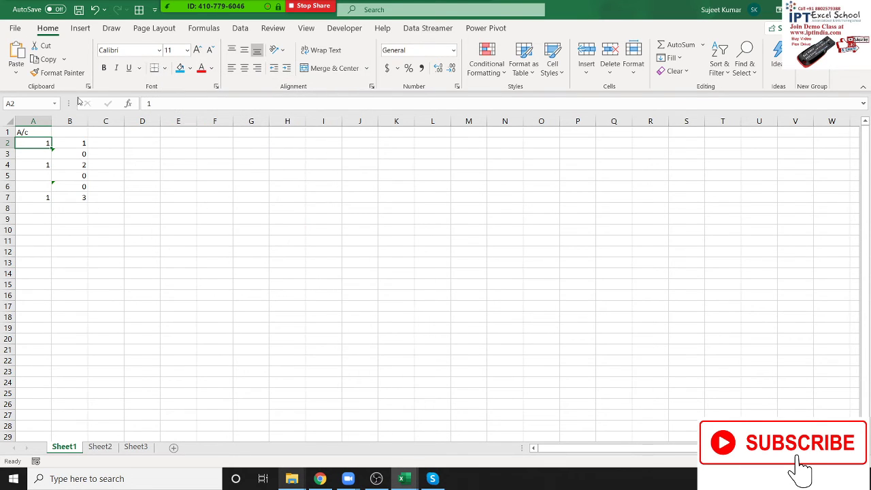
Apply A2's red duplicate formatting to A2:A7 with Format Painter.
left_click(60, 73)
left_click_drag(45, 143, 46, 199)
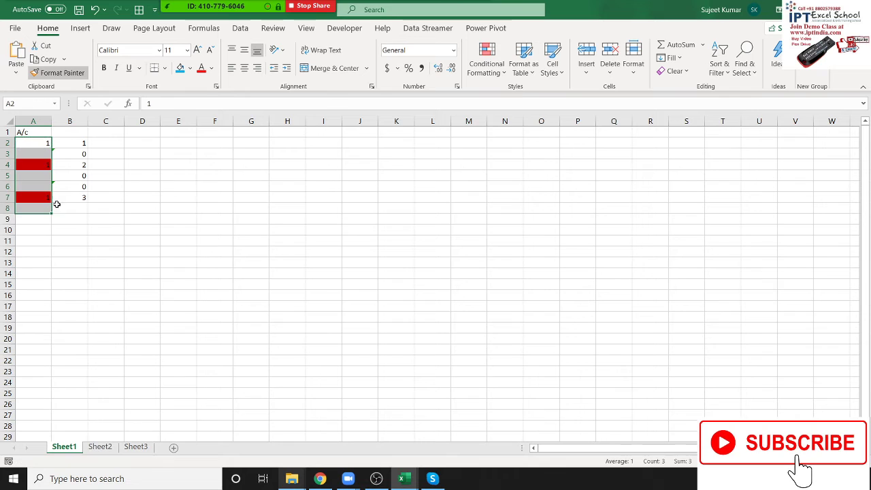
left_click(142, 197)
In the WhatsApp chat, enlarge and zoom into the shared formula photos.
left_click(320, 478)
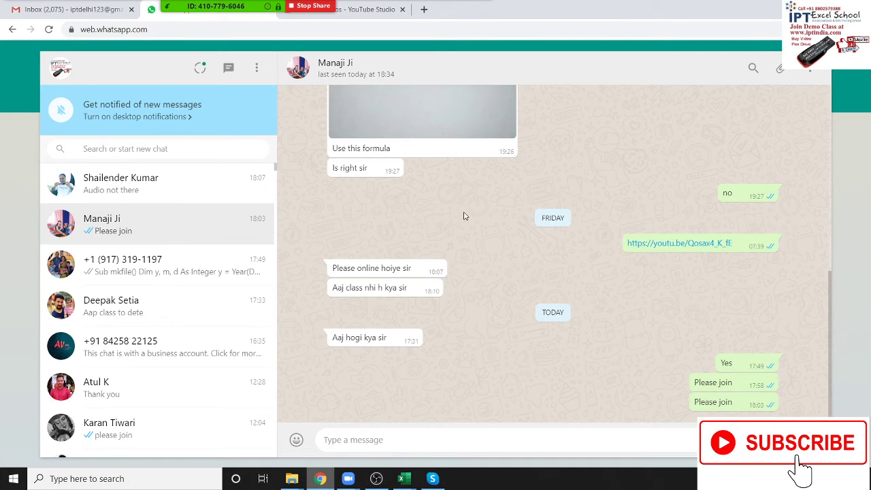
scroll(487, 236, "up", 2)
scroll(487, 236, "up", 1)
left_click(435, 242)
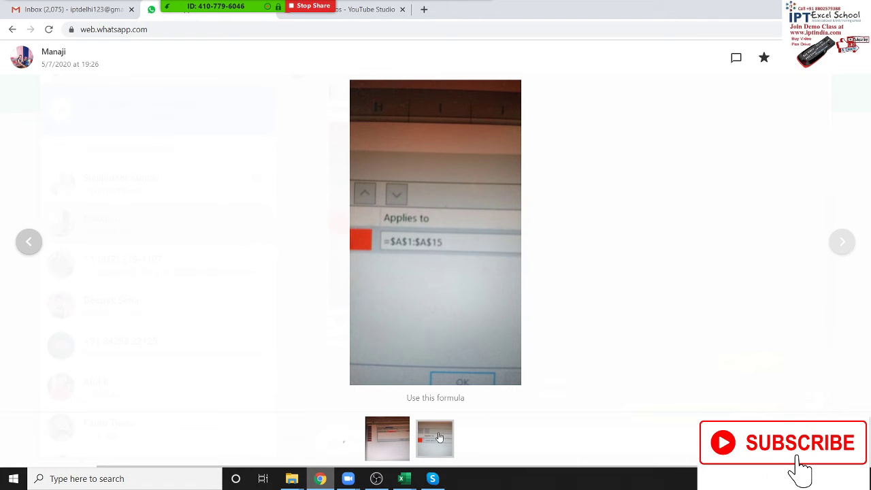
left_click(381, 452)
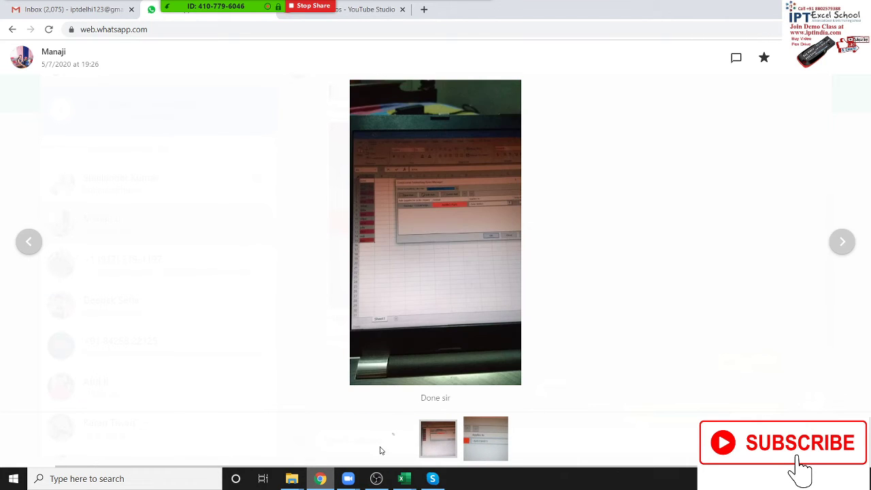
left_click(463, 237)
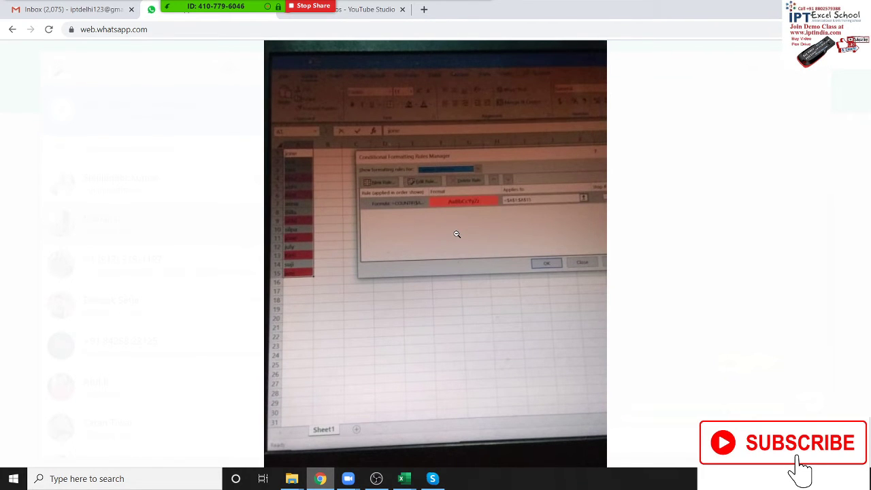
left_click(457, 235)
left_click(460, 373)
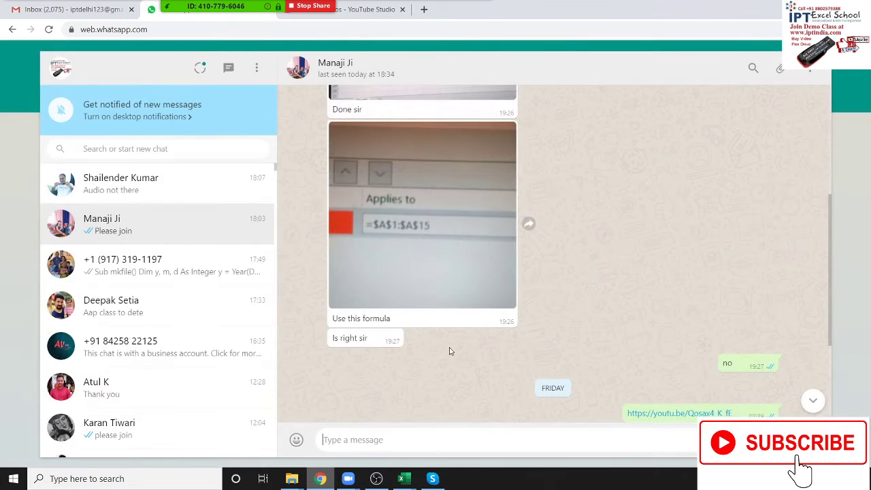
View the remaining chat images, including the 'Done sir' photo, then return to the Book1 workbook.
left_click(416, 256)
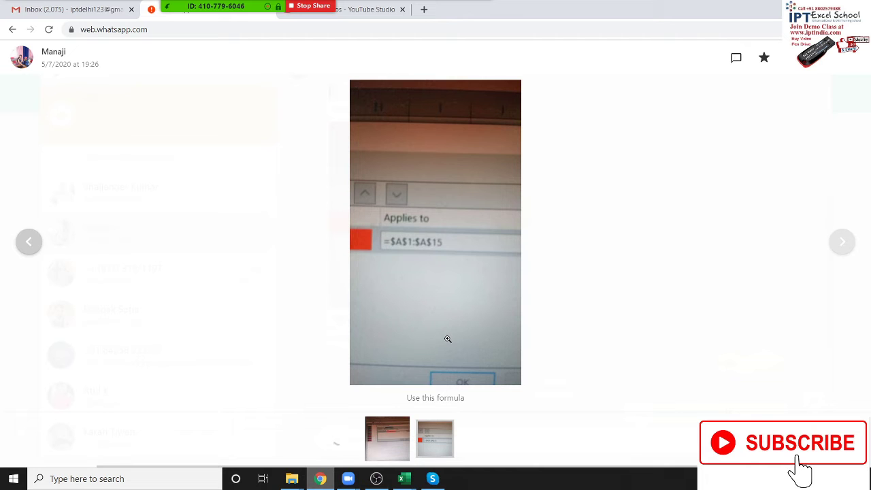
key("Escape")
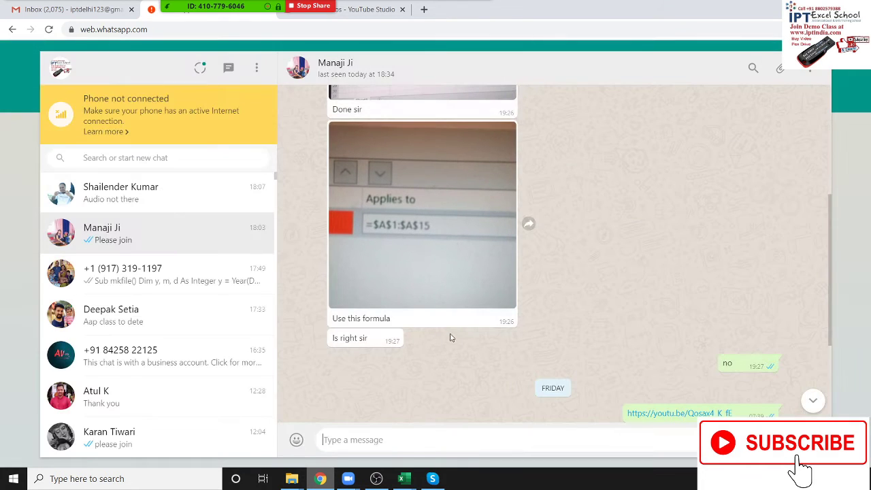
scroll(454, 315, "up", 2)
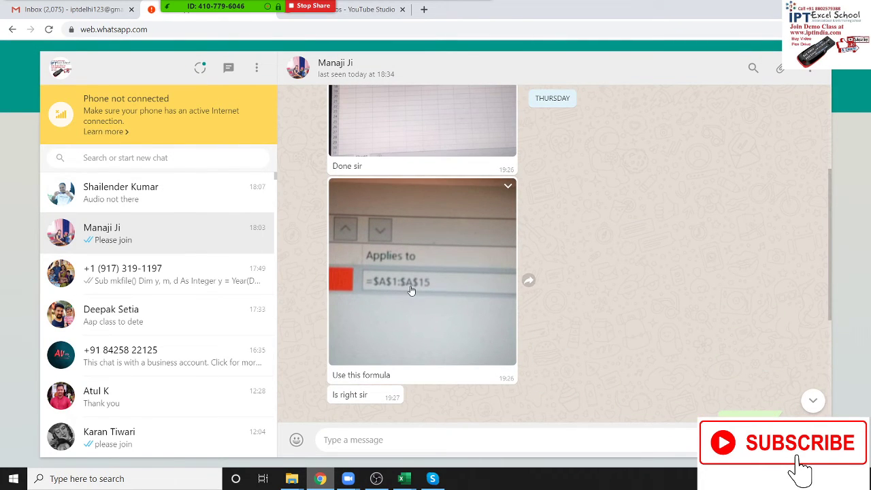
scroll(463, 295, "up", 1)
scroll(462, 294, "up", 2)
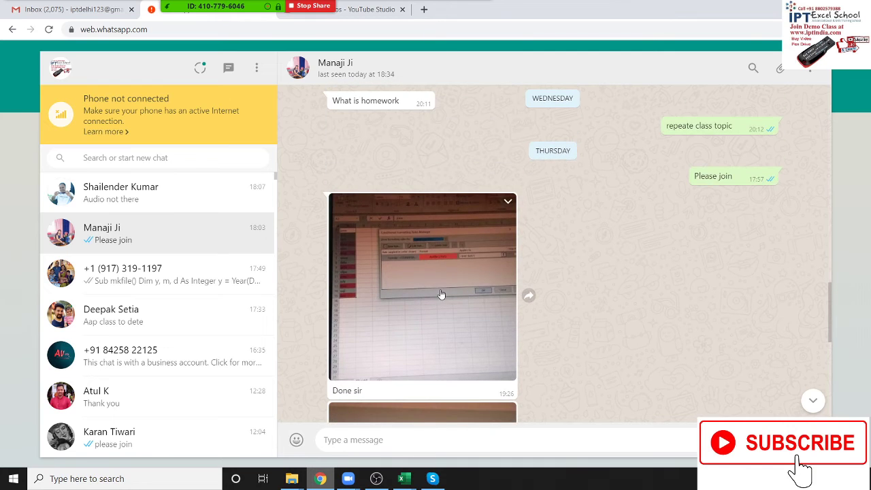
left_click(440, 284)
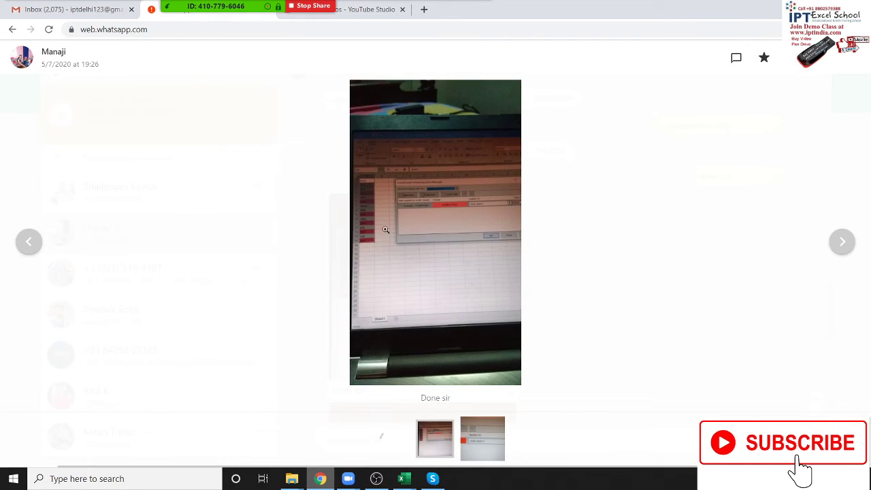
left_click(524, 273)
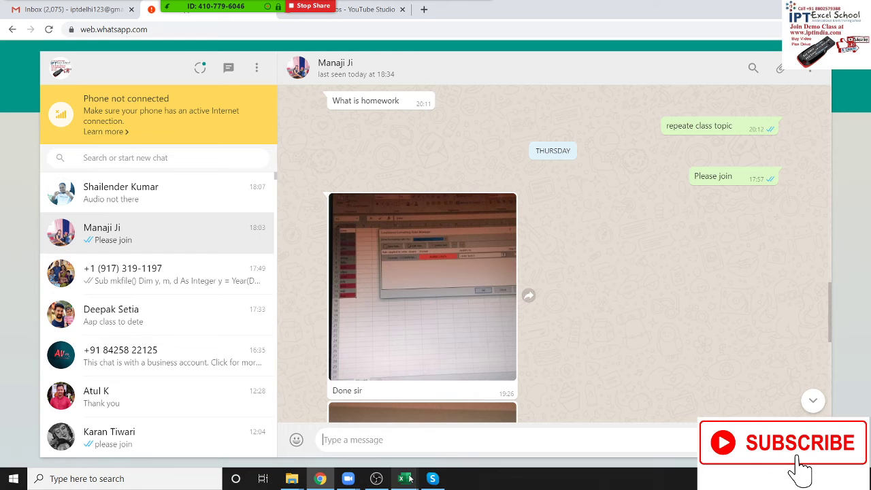
mouse_move(403, 478)
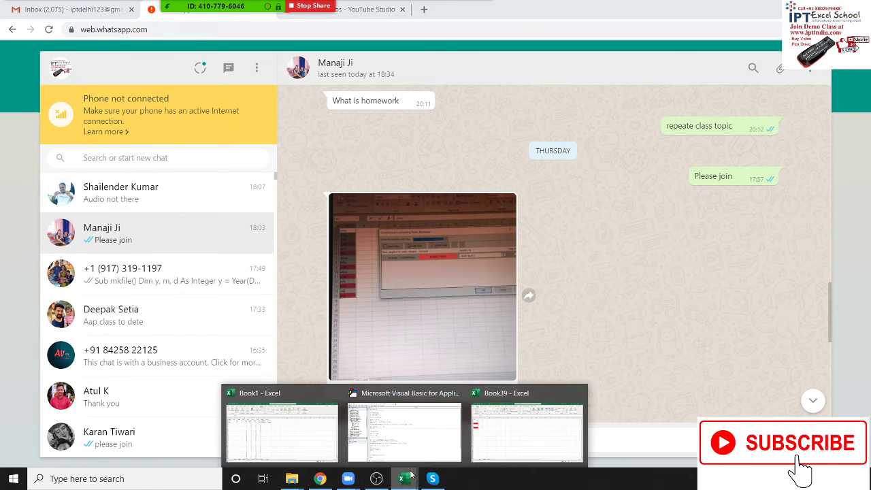
left_click(489, 414)
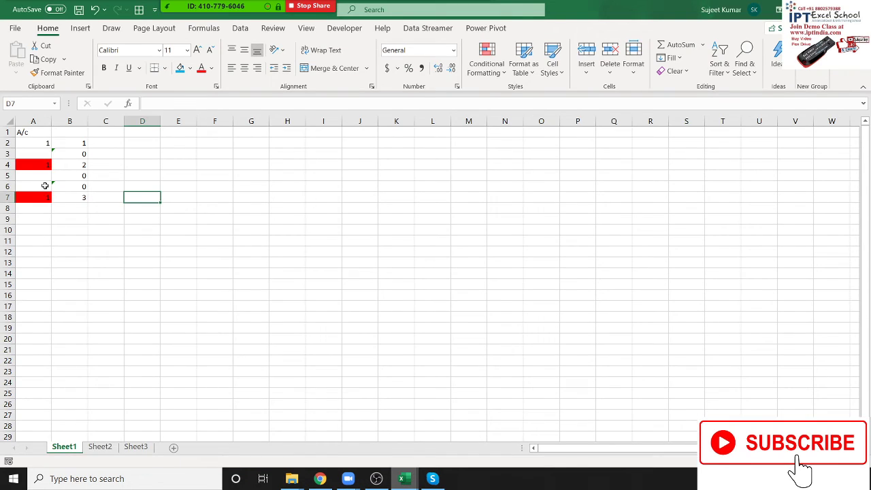
Select the A/c header cell and toggle filtering on and off with Ctrl+Shift+L.
left_click(45, 186)
left_click(45, 165)
left_click(43, 135)
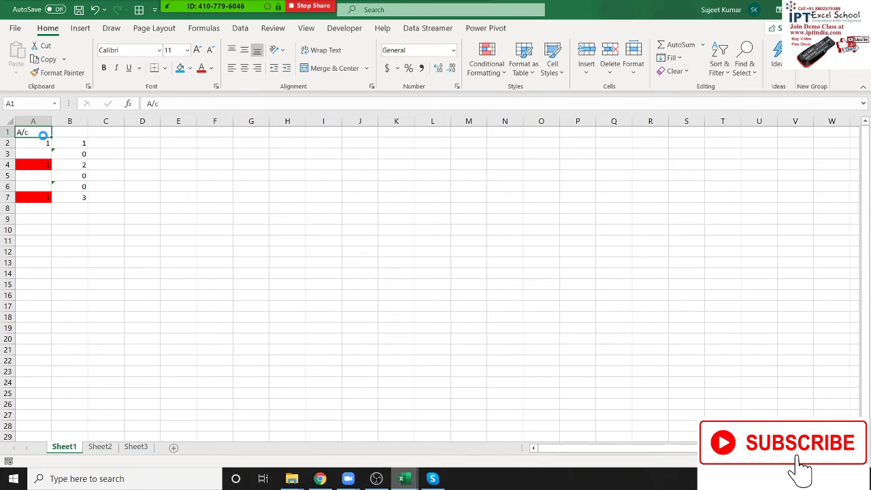
key("ctrl+shift+l")
left_click(45, 132)
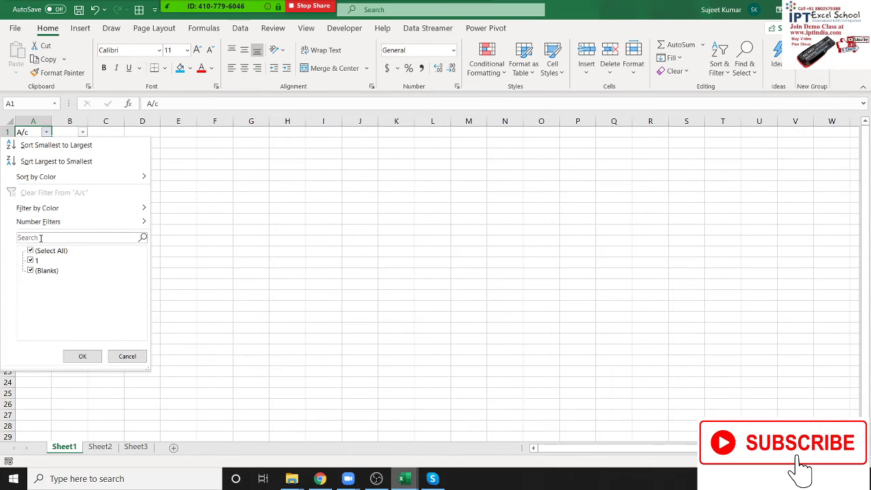
mouse_move(38, 222)
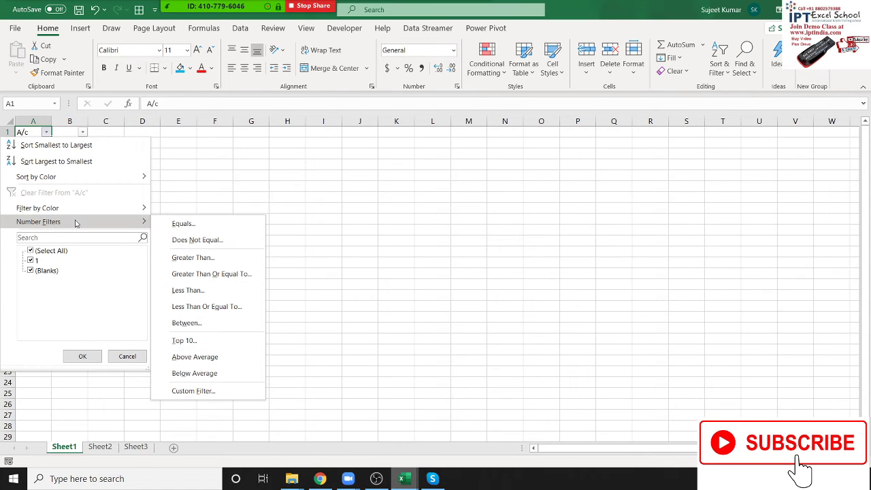
left_click(1, 281)
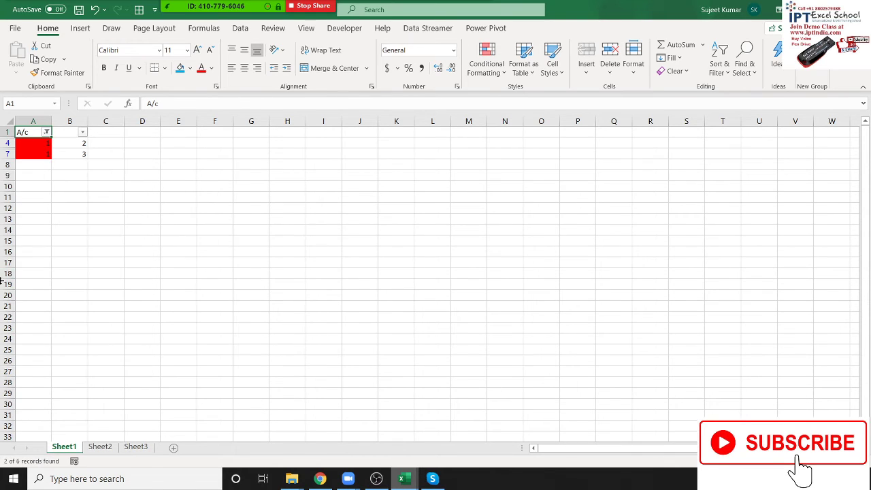
key("ctrl+shift+l")
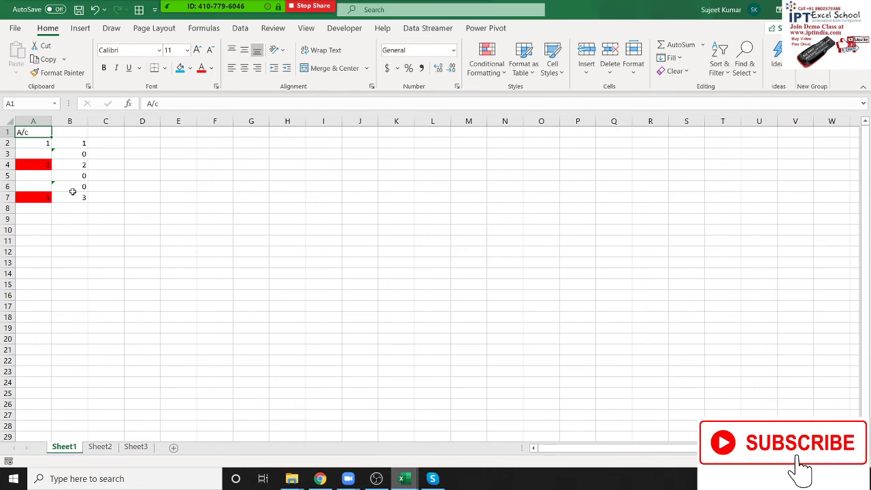
Re-enable filters, filter the A/c column by red fill, then undo so all rows show.
key("ctrl+shift+l")
left_click(83, 132)
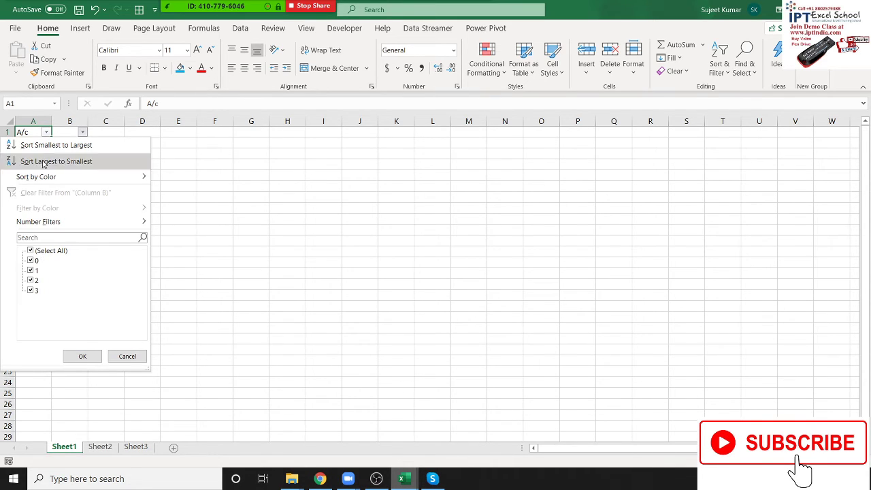
left_click(46, 132)
left_click(45, 132)
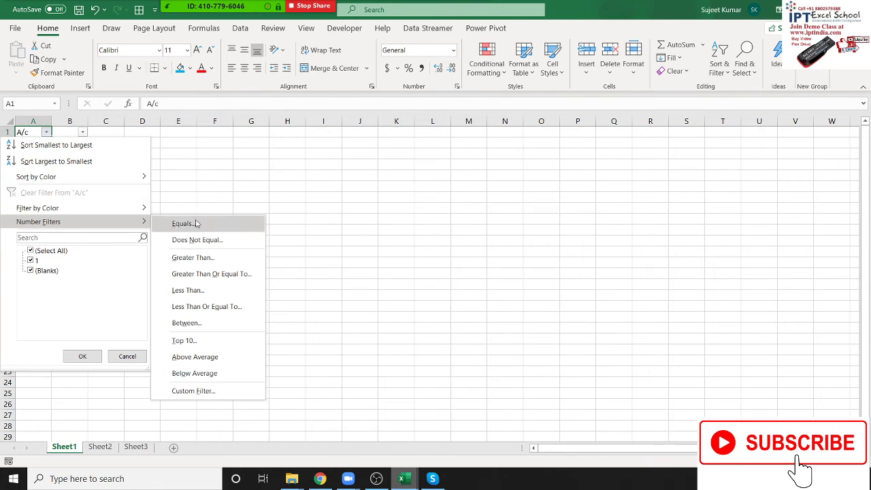
mouse_move(37, 207)
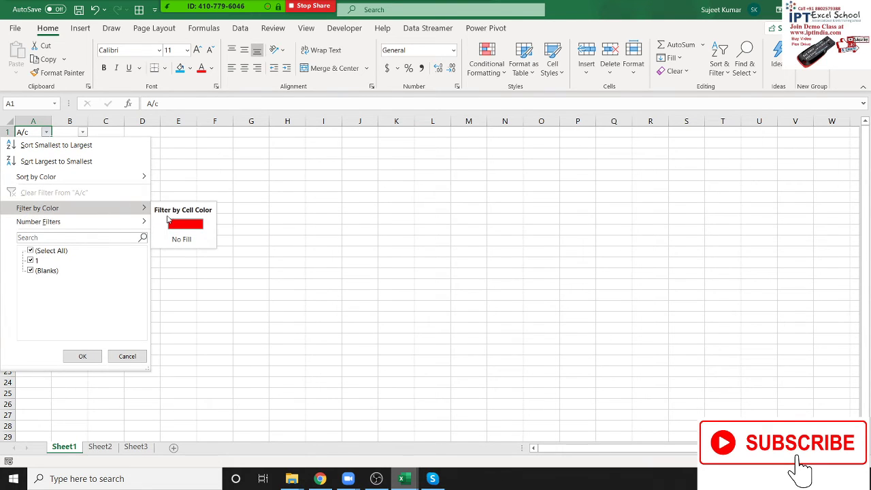
left_click(185, 231)
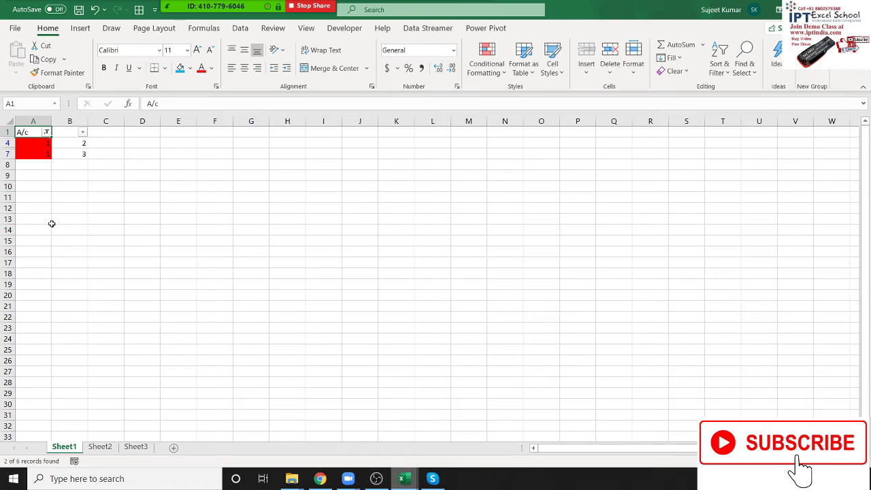
key("ctrl+z")
left_click(92, 187)
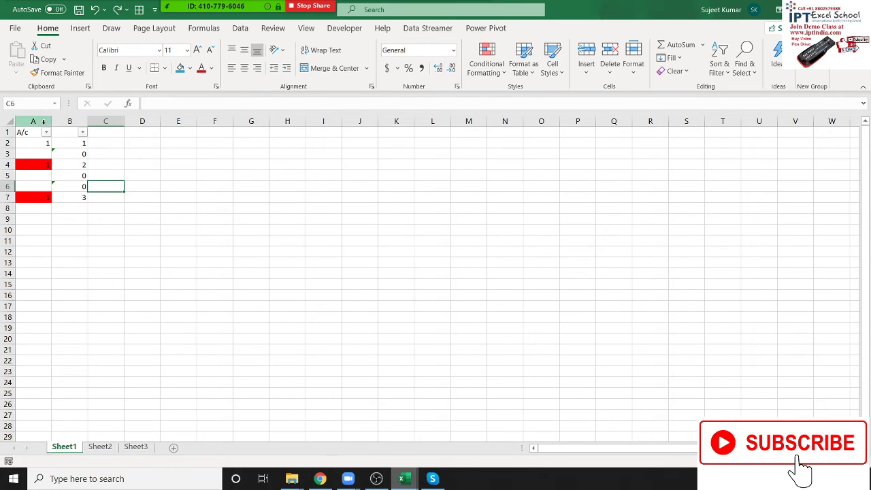
left_click(43, 122)
key("ctrl+c")
left_click(327, 121)
key("ctrl+v")
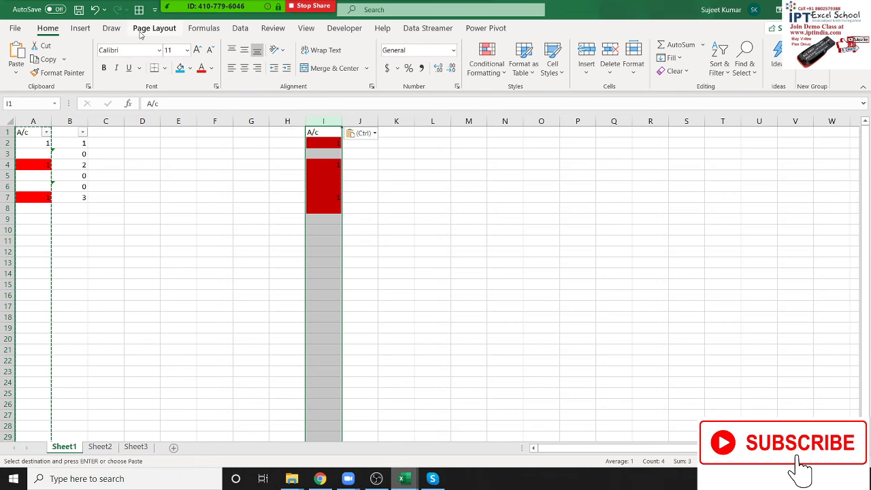
left_click(238, 30)
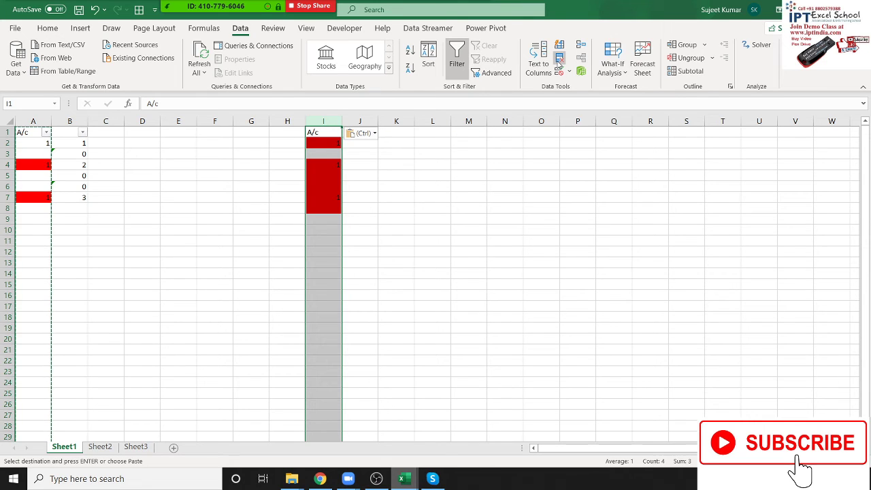
left_click(558, 59)
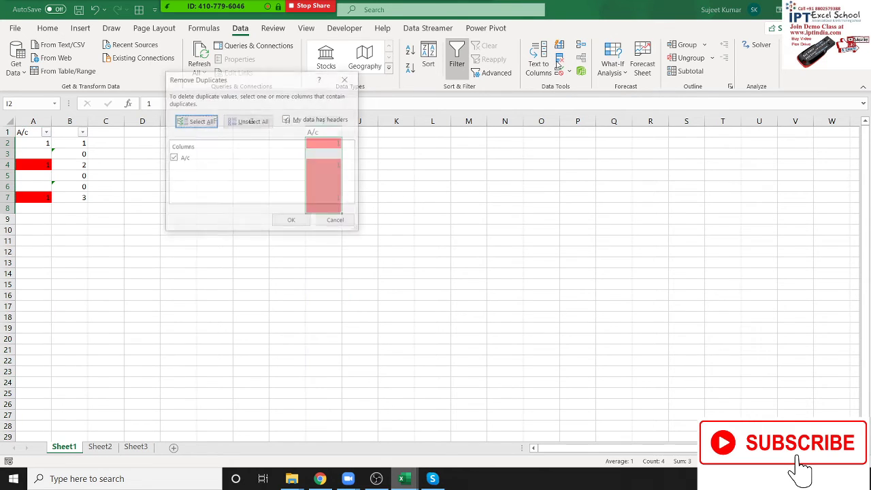
left_click(288, 221)
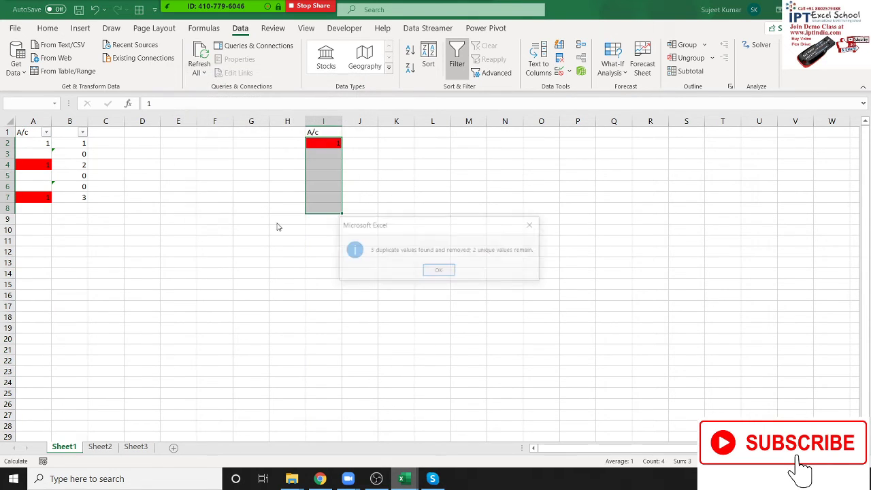
left_click(435, 270)
left_click_drag(310, 129, 782, 332)
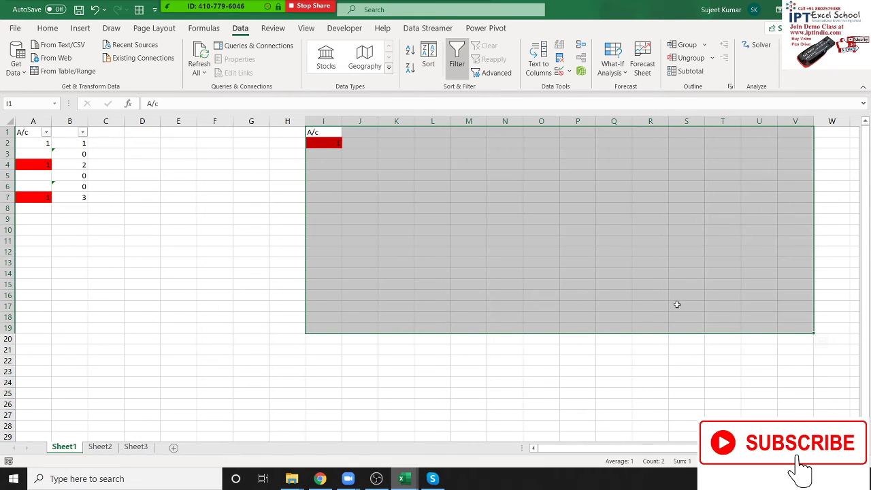
left_click(320, 119)
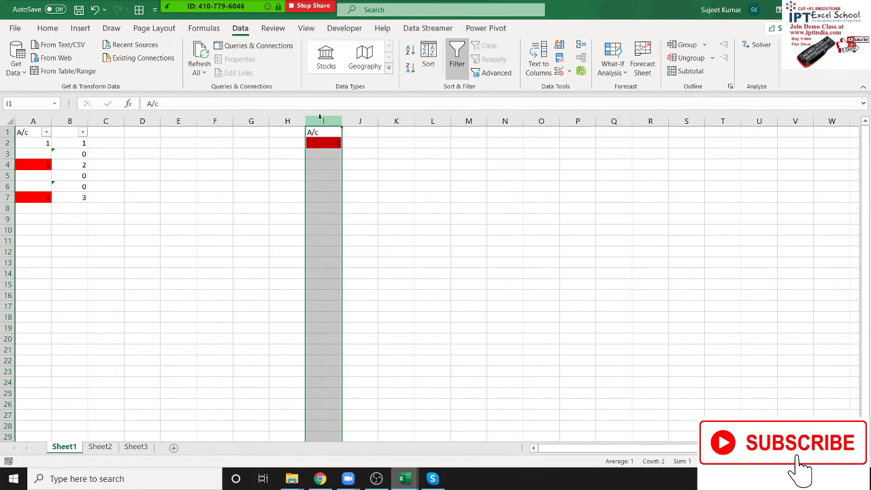
key("Delete")
left_click(248, 176)
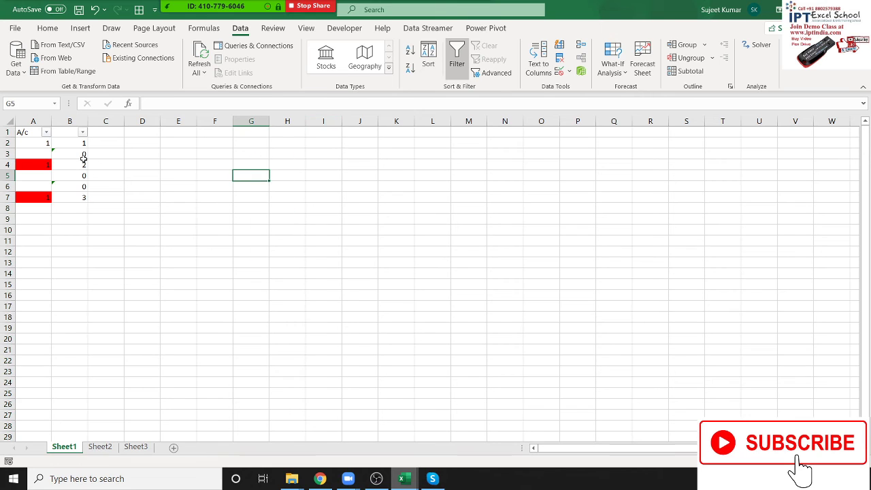
left_click_drag(36, 142, 30, 209)
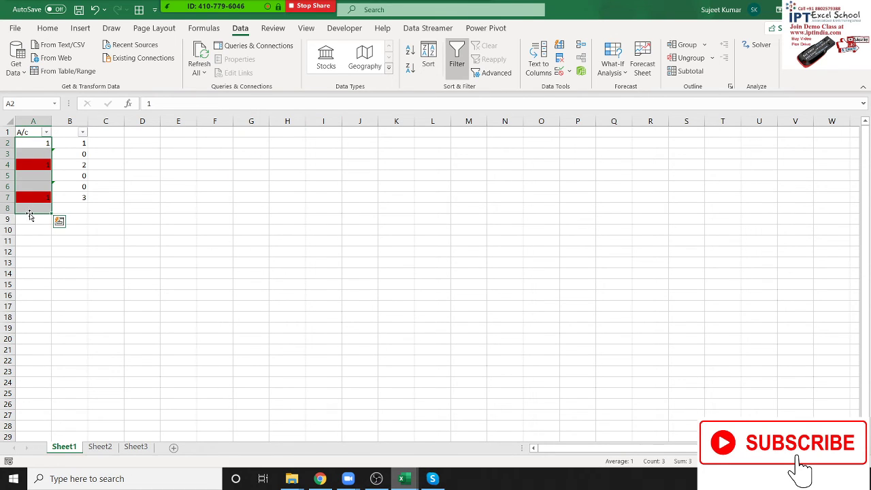
Show the desktop with Win+D and end the Zoom meeting for all participants.
left_click(247, 174)
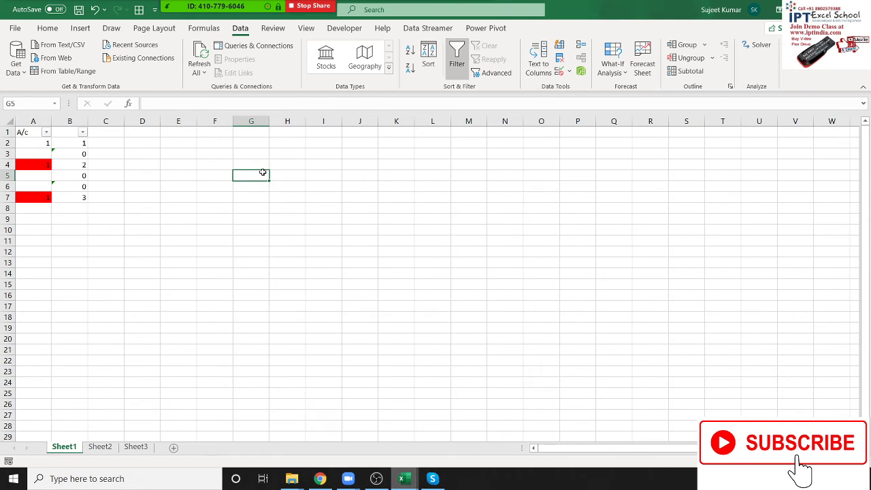
key("super+d")
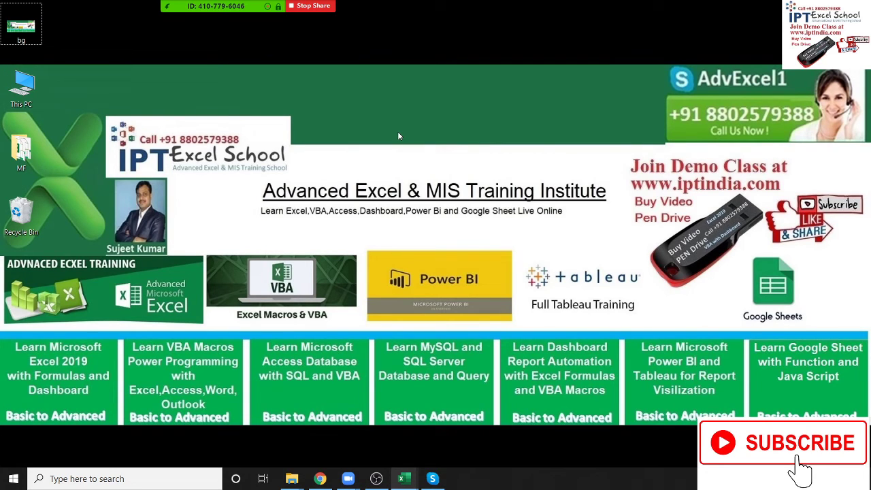
mouse_move(272, 2)
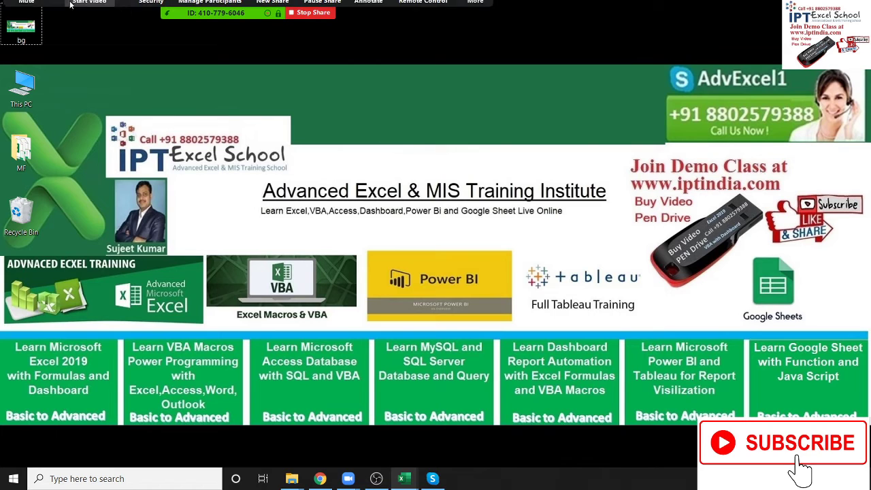
left_click(475, 13)
left_click(496, 170)
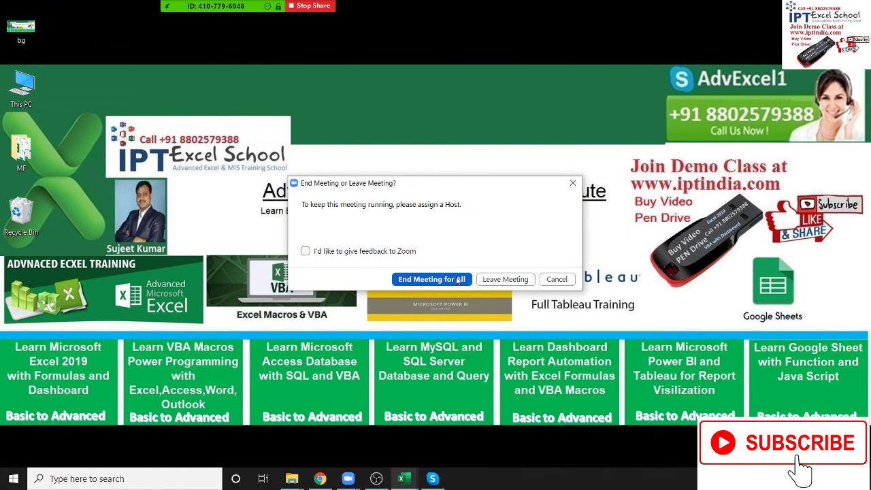
left_click(458, 279)
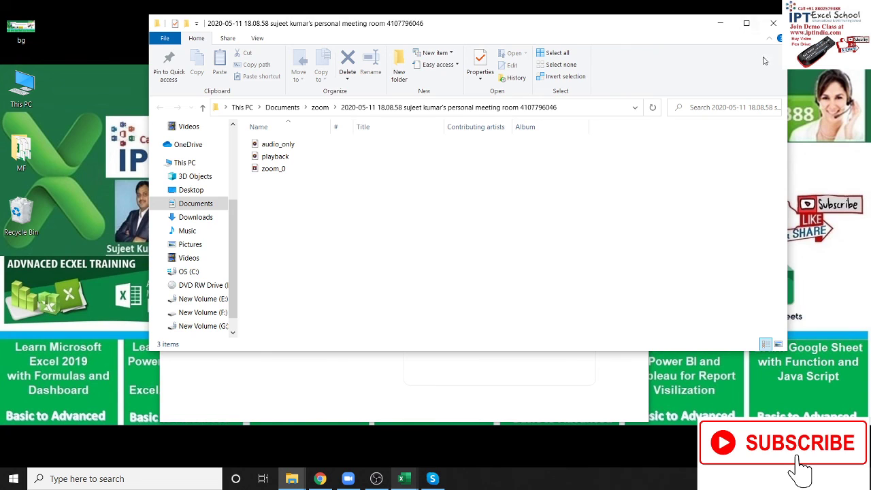
Close the Zoom recordings folder and Zoom home window, then bring WhatsApp Web forward.
left_click(772, 23)
left_click(634, 63)
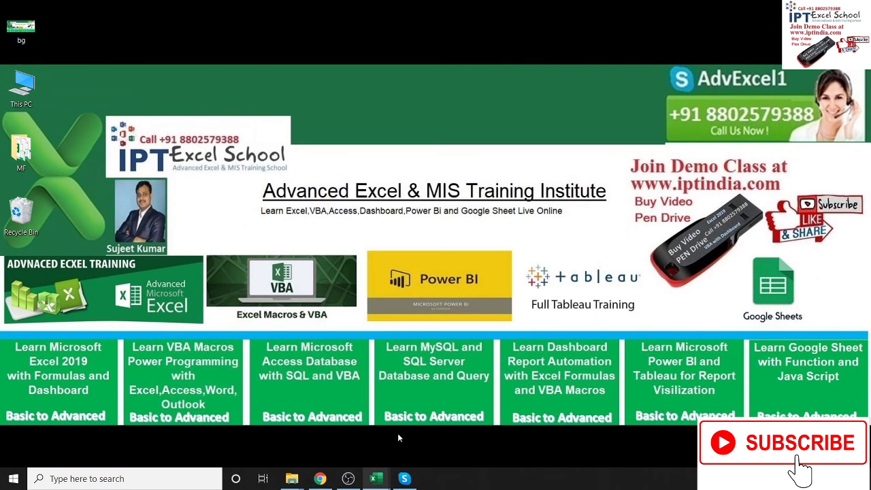
mouse_move(319, 479)
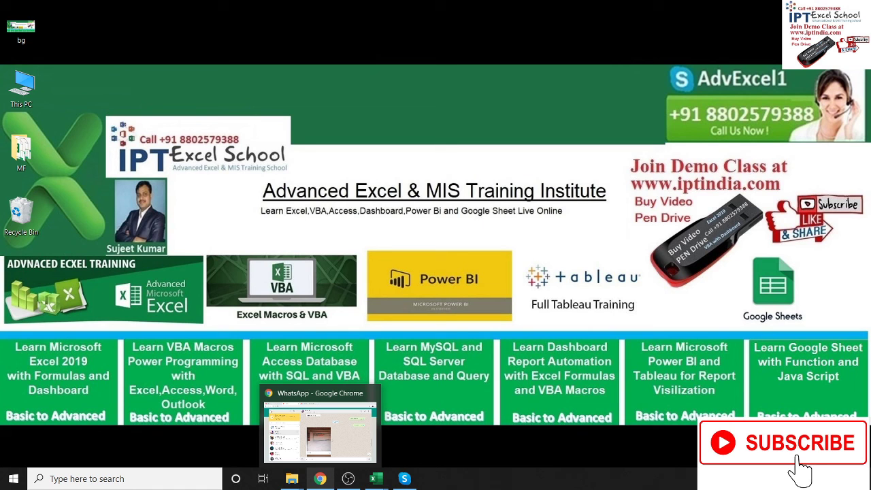
left_click(320, 478)
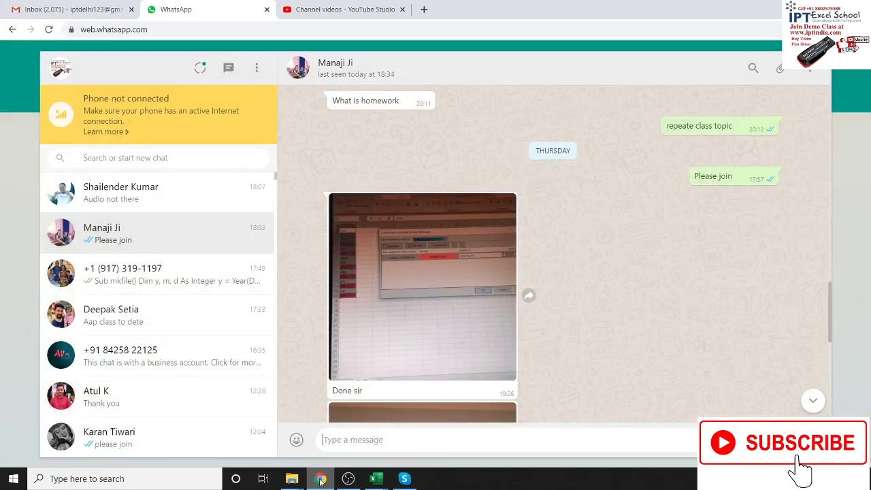